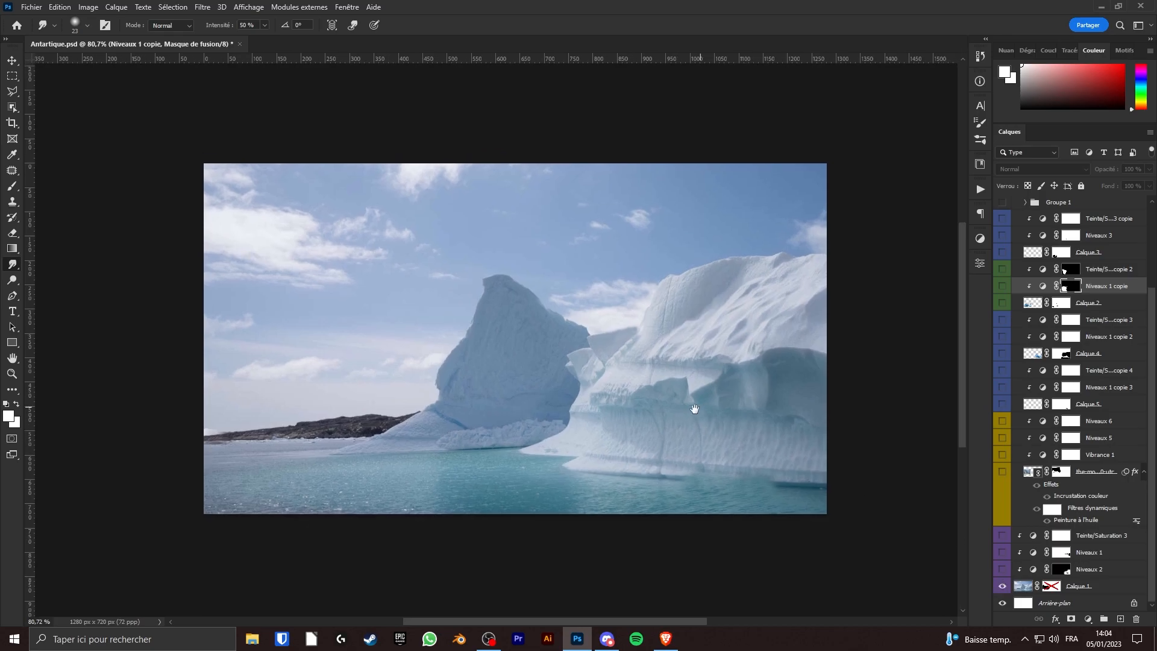
Step: Enable the layer mask of Calque 1 to cut the background out of the iceberg photo
right_click(1053, 588)
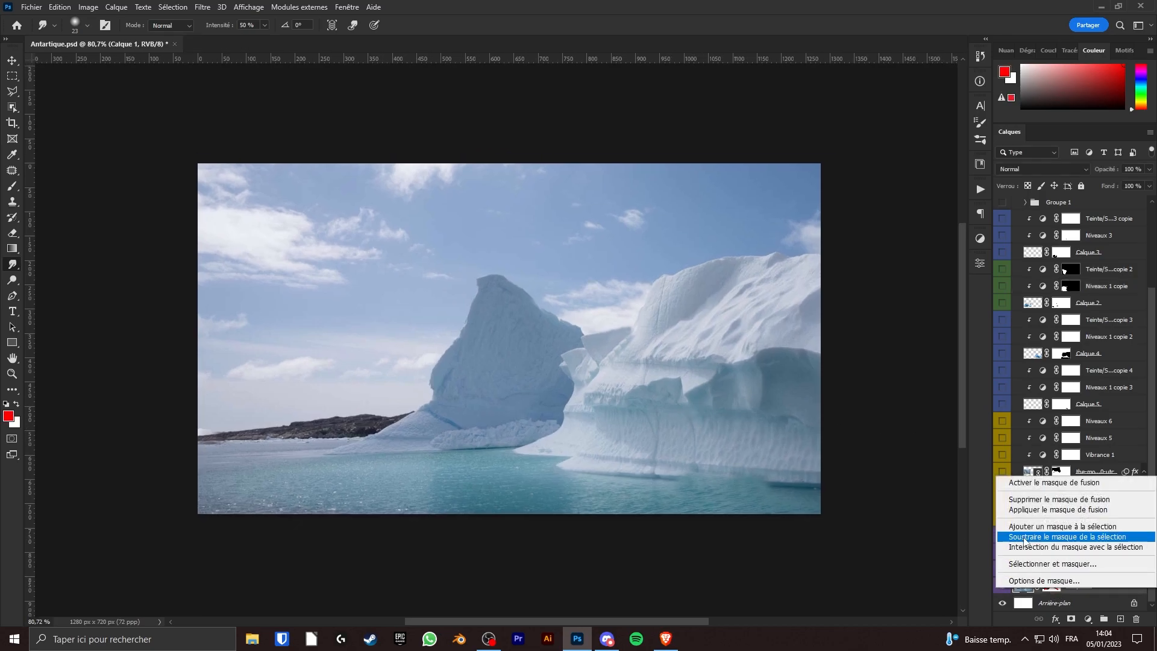
click(1046, 481)
drag(360, 394, 418, 384)
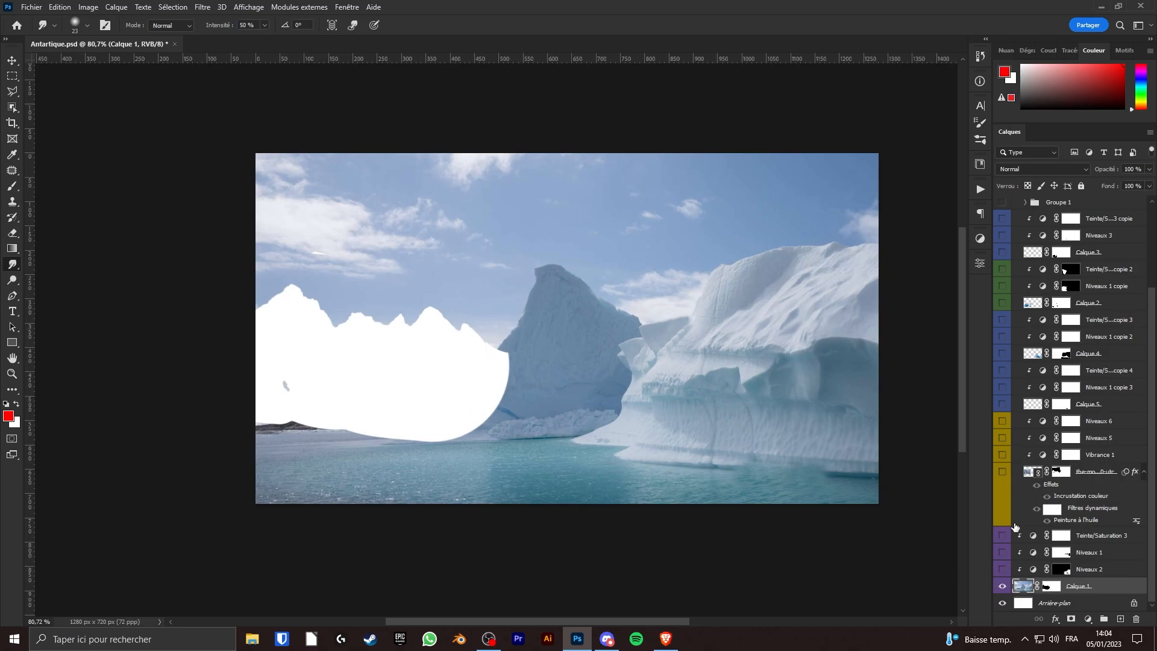
Step: Make the Niveaux 2, Niveaux 1 and Teinte/Saturation 3 adjustment layers above Calque 1 visible
click(1114, 571)
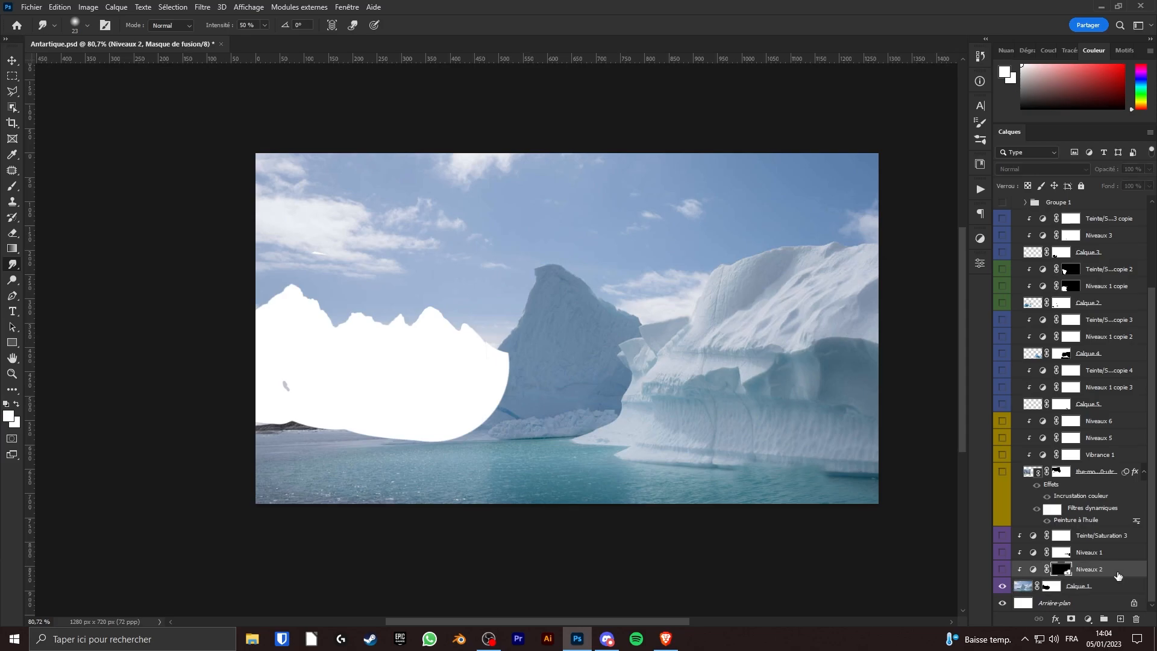
click(1001, 571)
click(1033, 568)
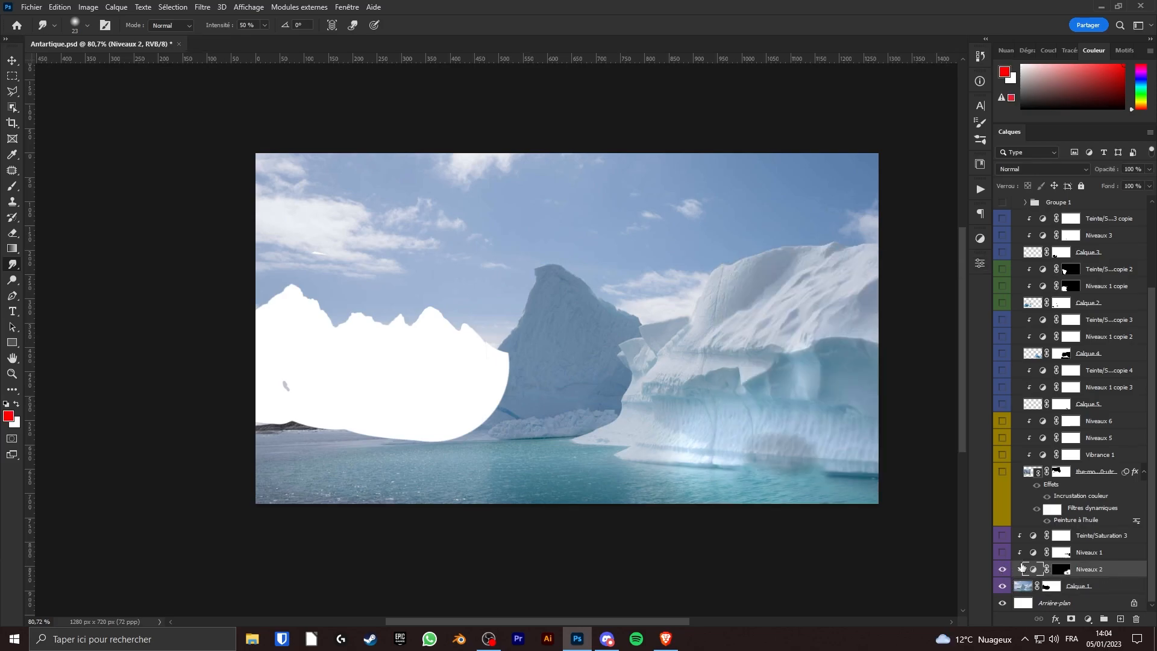
click(1002, 569)
click(1002, 569)
click(1129, 556)
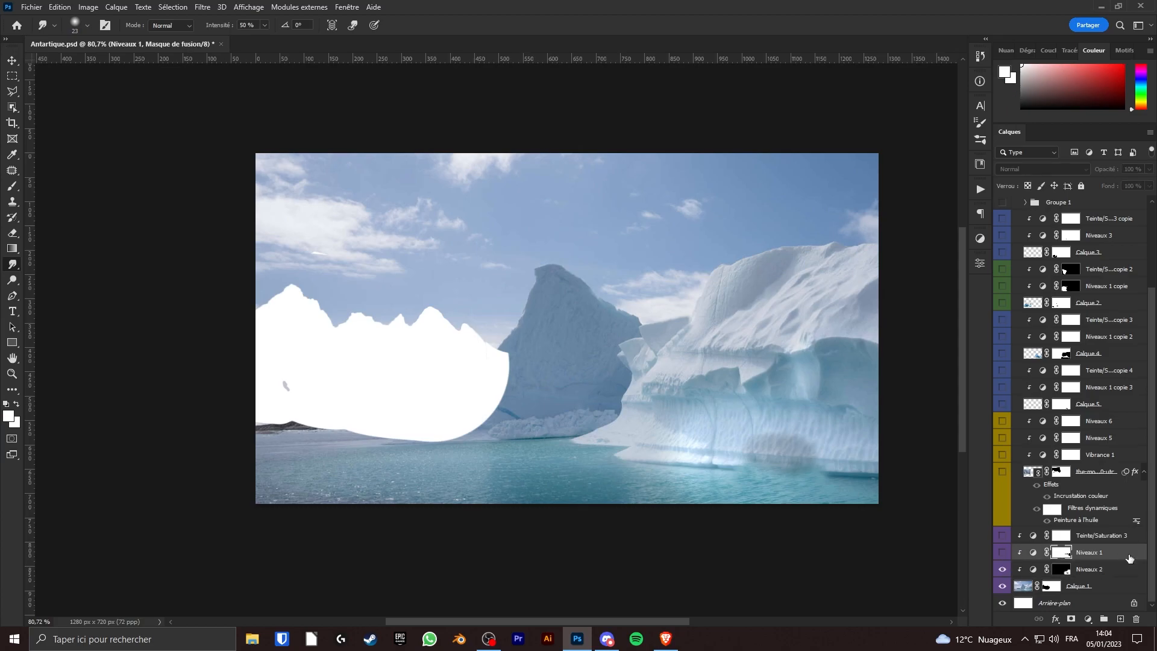
click(1003, 553)
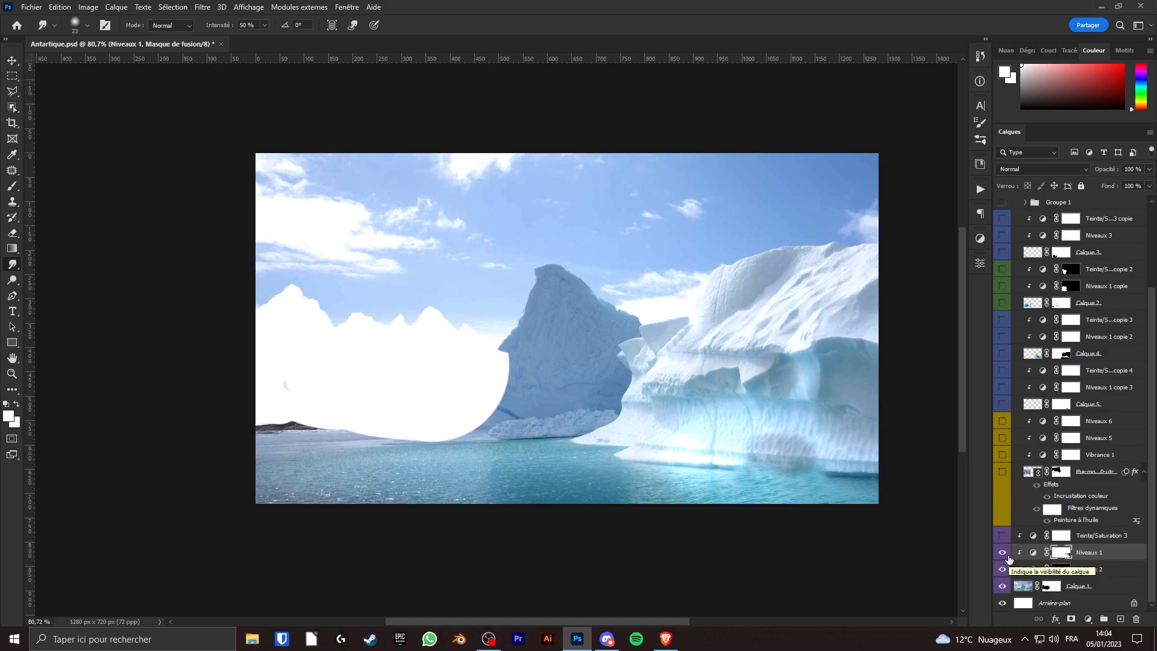
click(1011, 537)
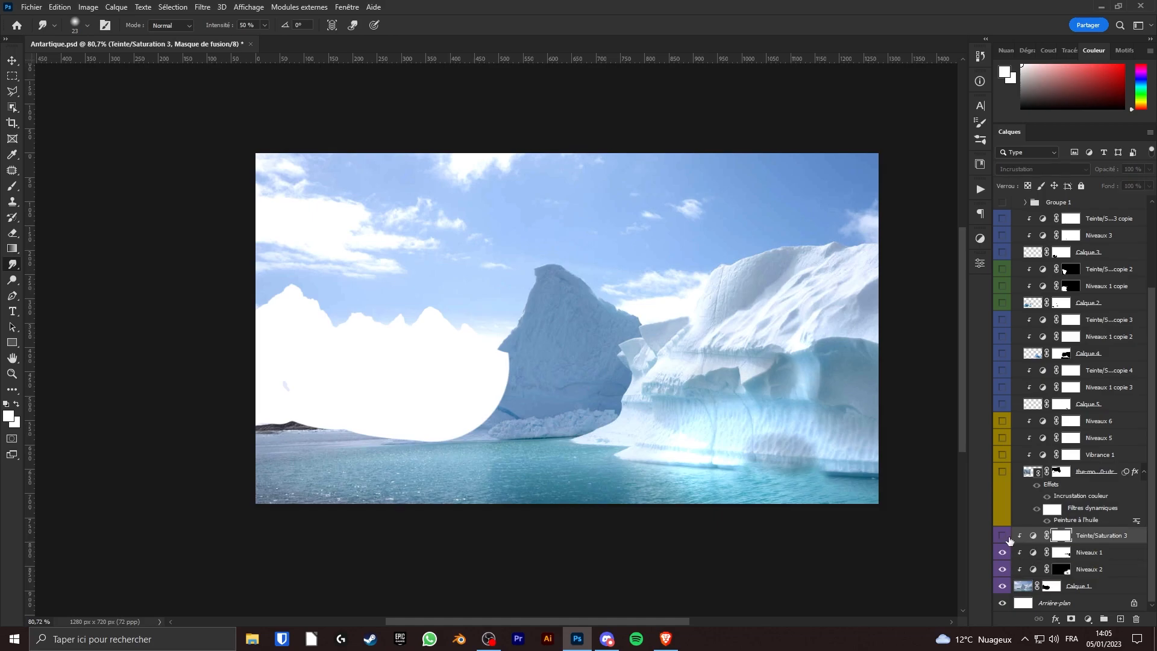
click(1003, 536)
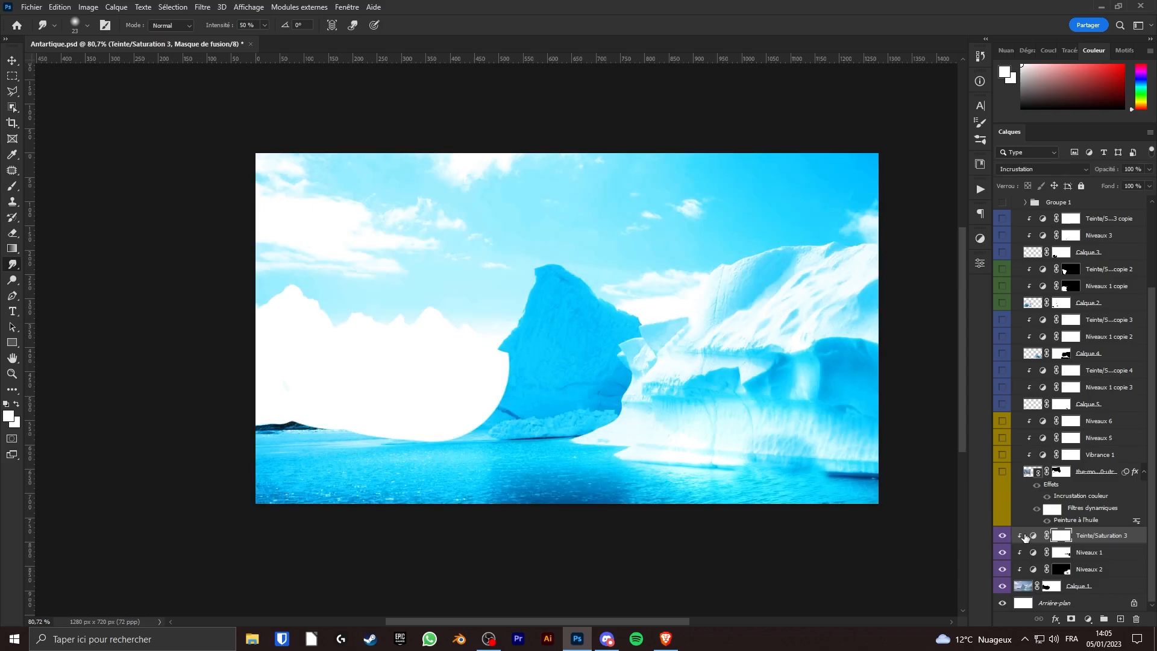
Step: Try lowering the saturation of the Teinte/Saturation 3 adjustment to about 63 and undo the change
double_click(1033, 535)
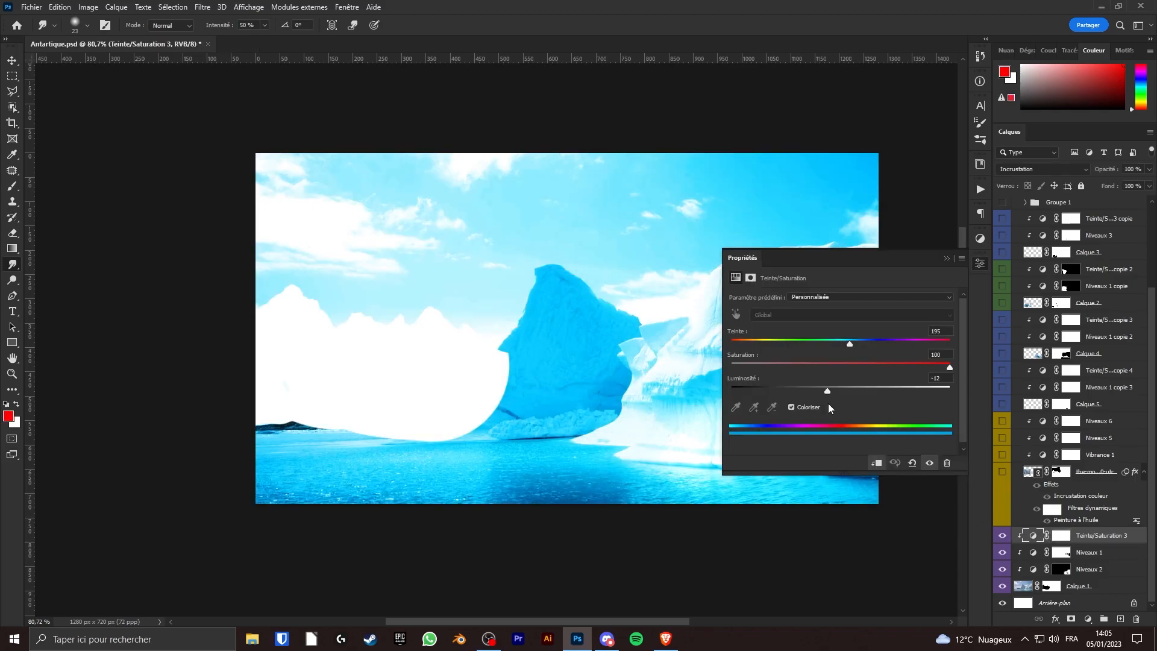
drag(949, 370, 865, 364)
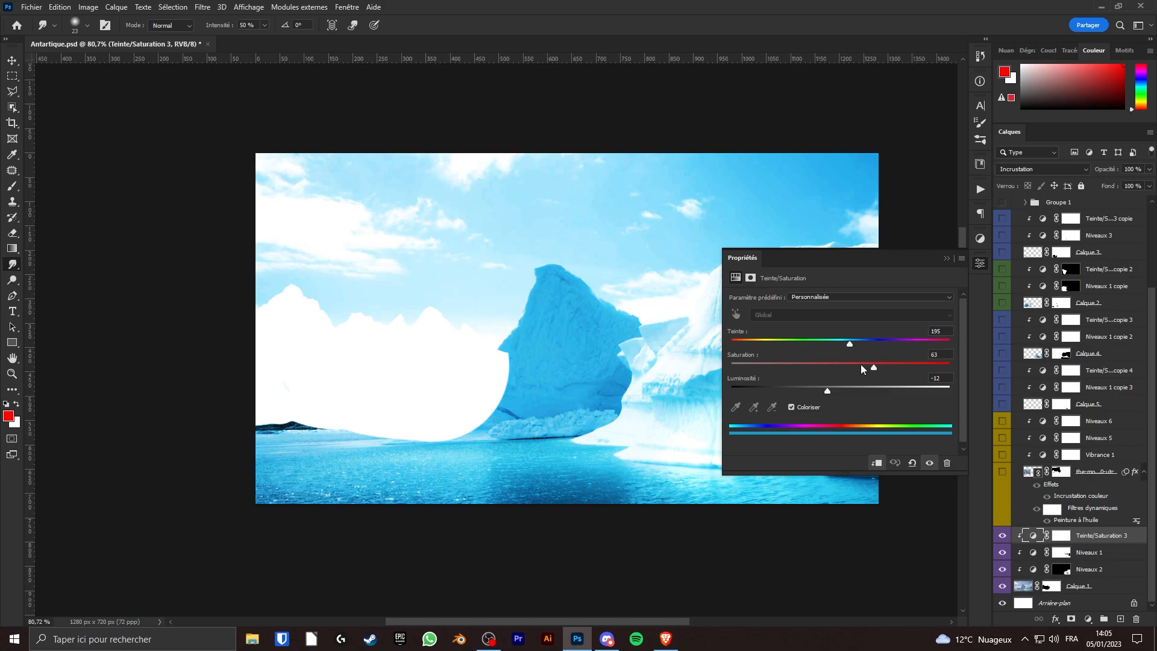
key(ctrl+z)
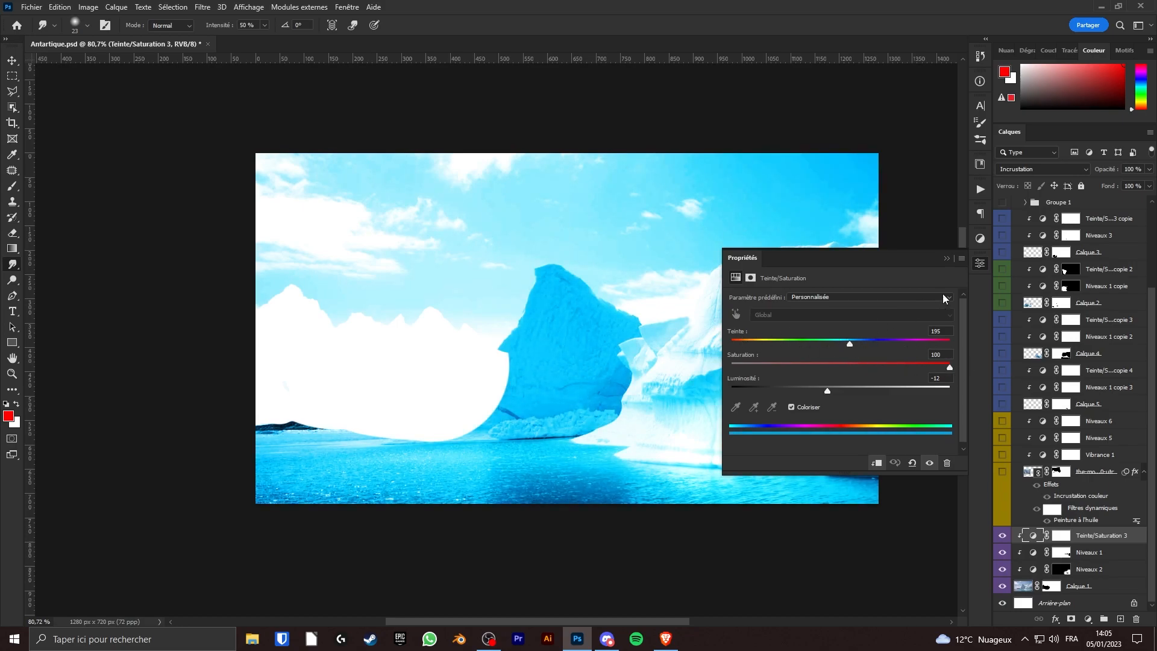
click(946, 258)
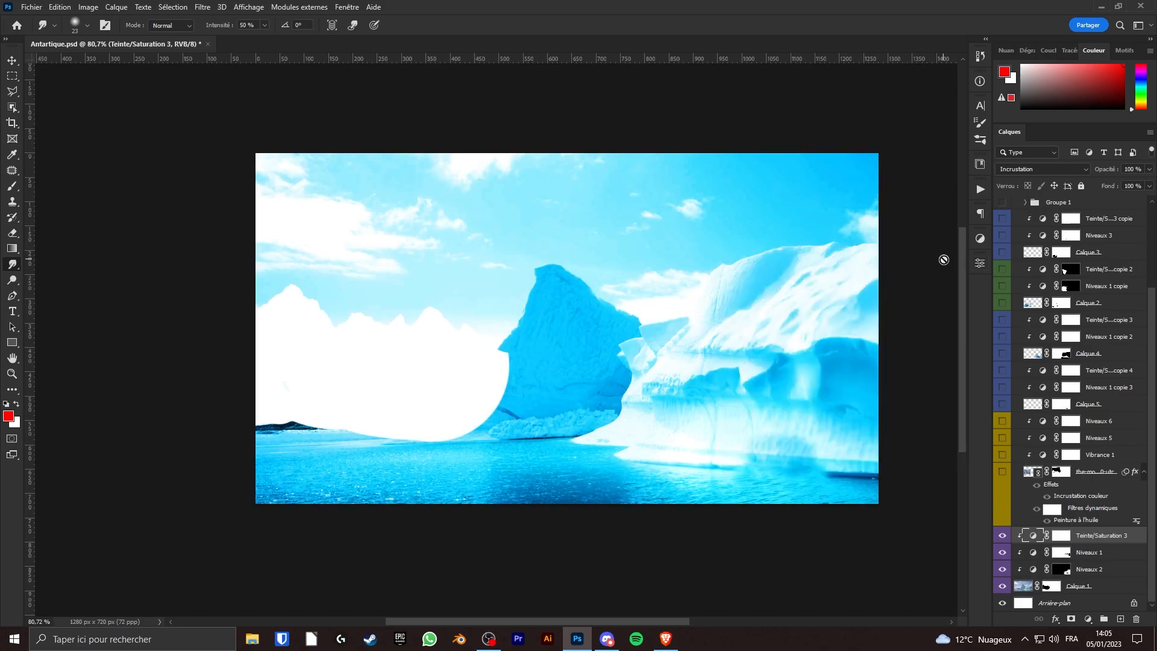
Step: Show the mountain landscape layer and preview it with its layer mask disabled, restoring the mask
click(1003, 473)
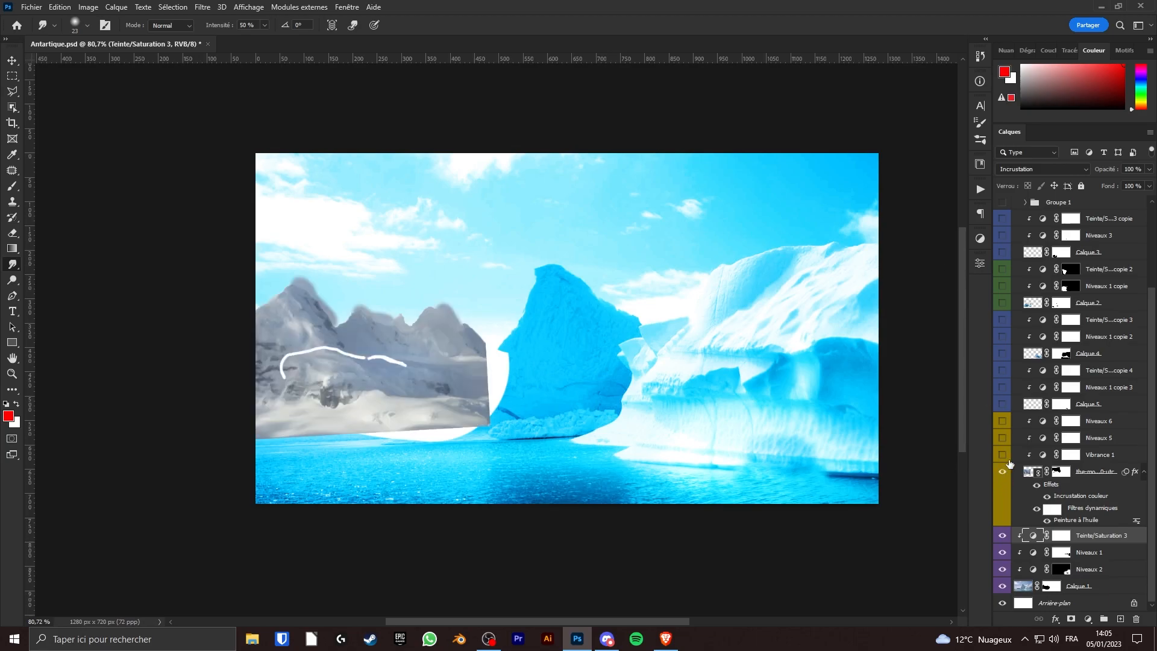
right_click(1058, 475)
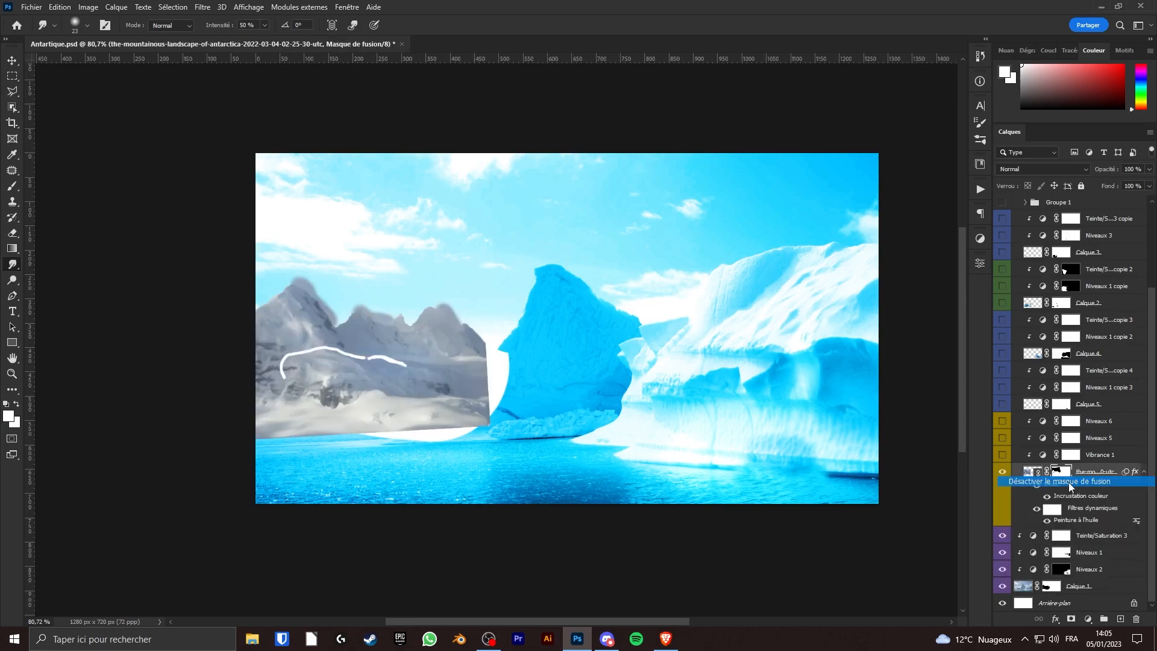
click(1070, 482)
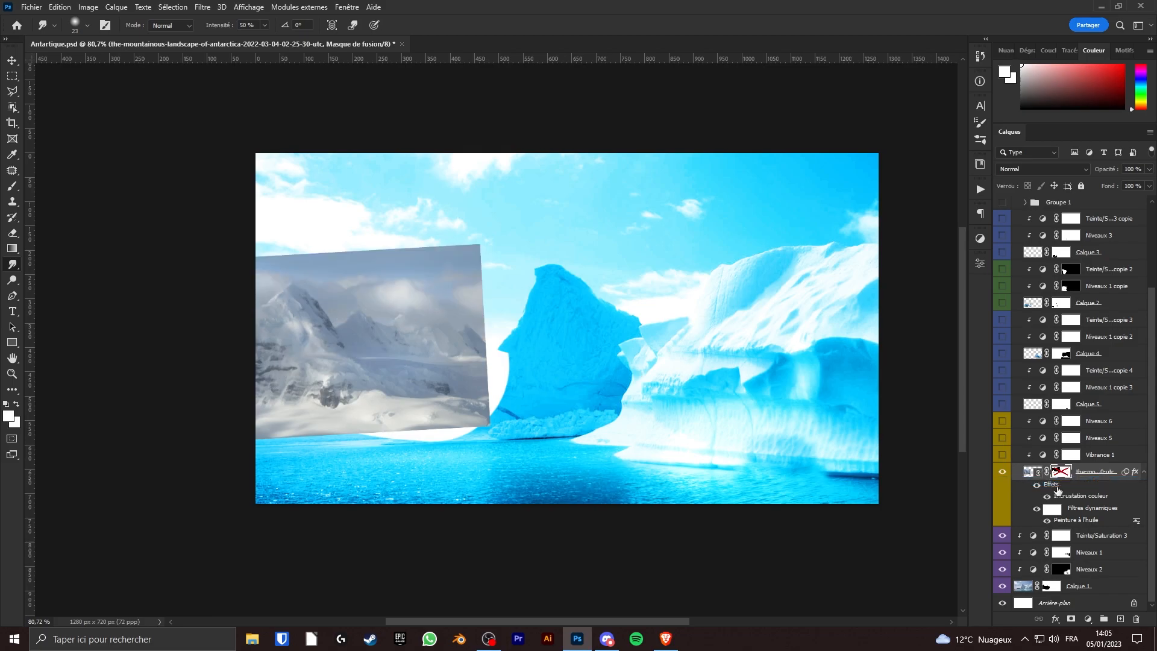
key(ctrl+z)
Step: Make the mountain's Vibrance 1, Niveaux 5 and Niveaux 6 adjustment layers visible, reviewing the Vibrance settings
click(1003, 455)
double_click(1043, 454)
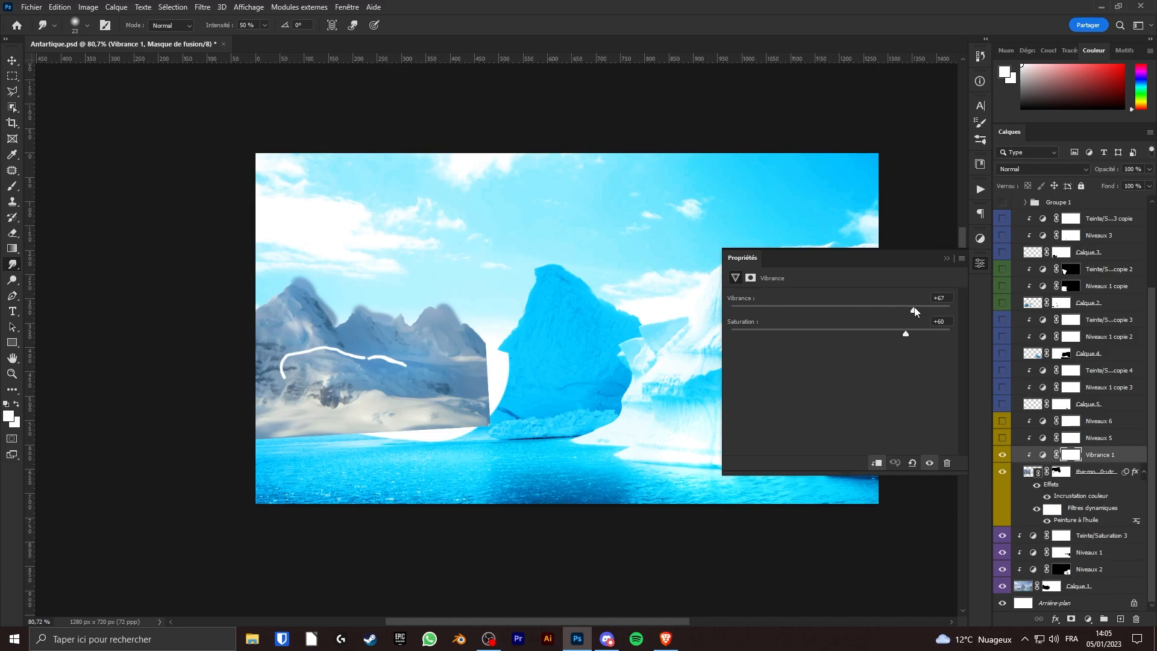
click(945, 259)
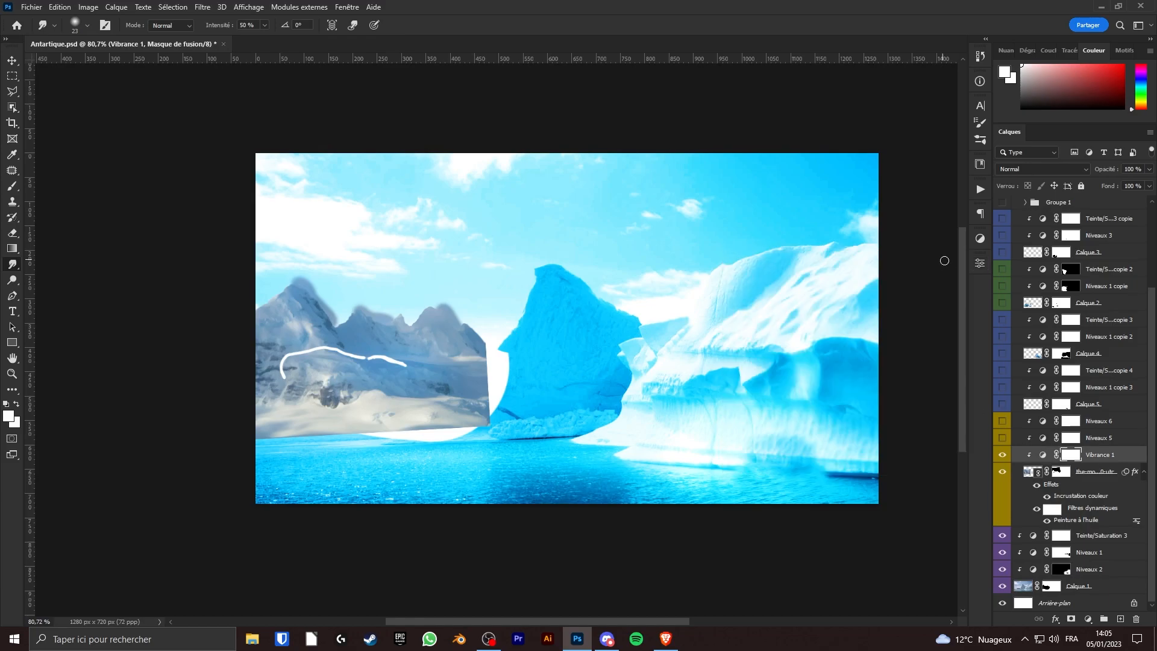
click(1001, 438)
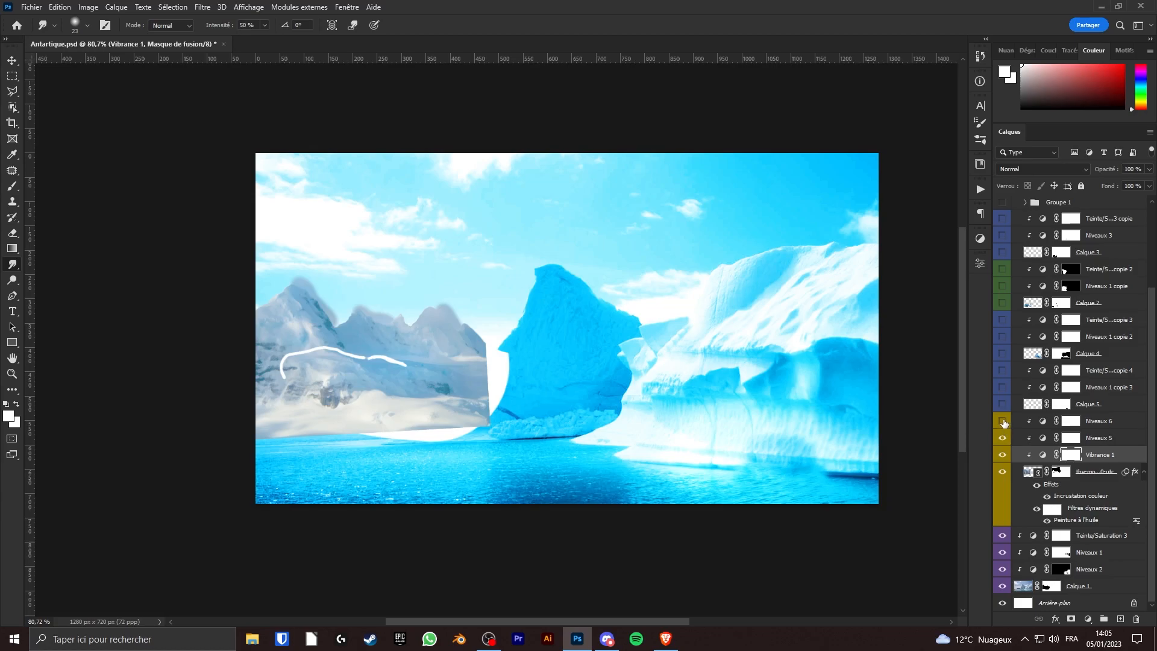
click(1002, 421)
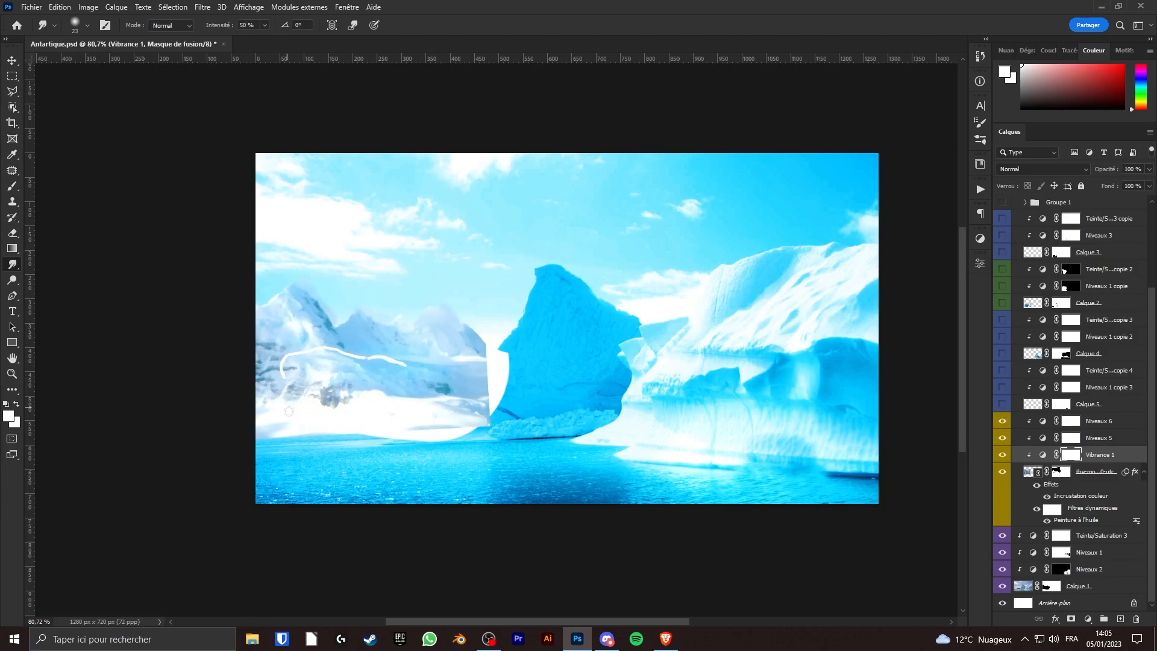
Step: Show the ice cave layer Calque 4 and preview it with its layer mask disabled, re-enabling the mask
scroll(1025, 434, up, 3)
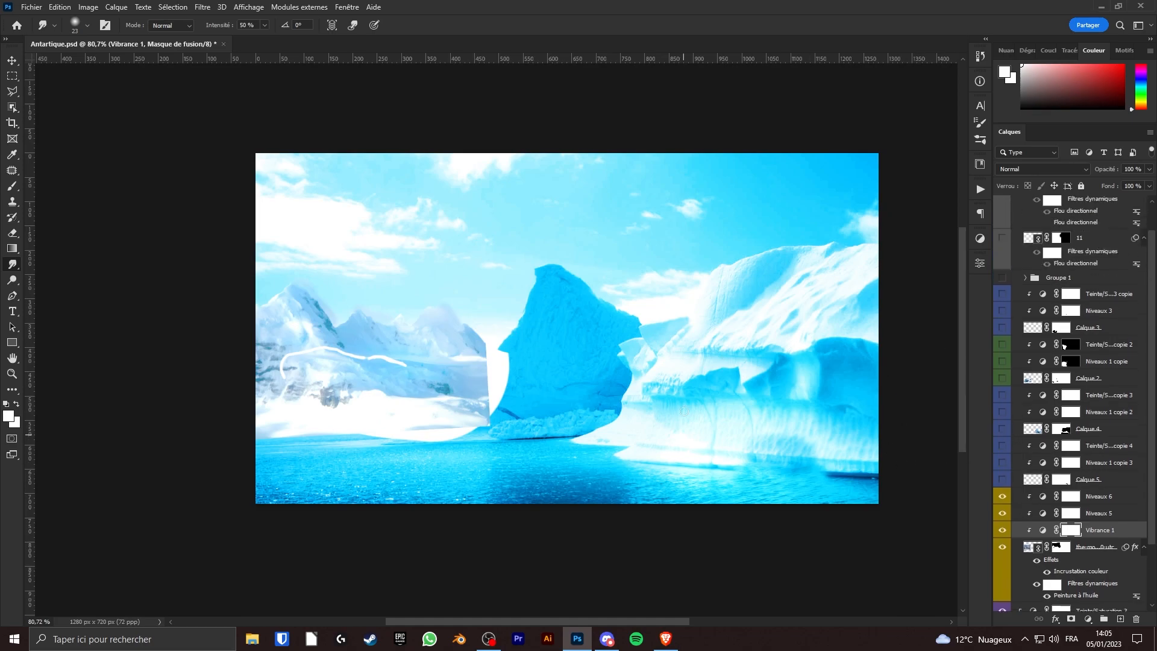
click(1003, 429)
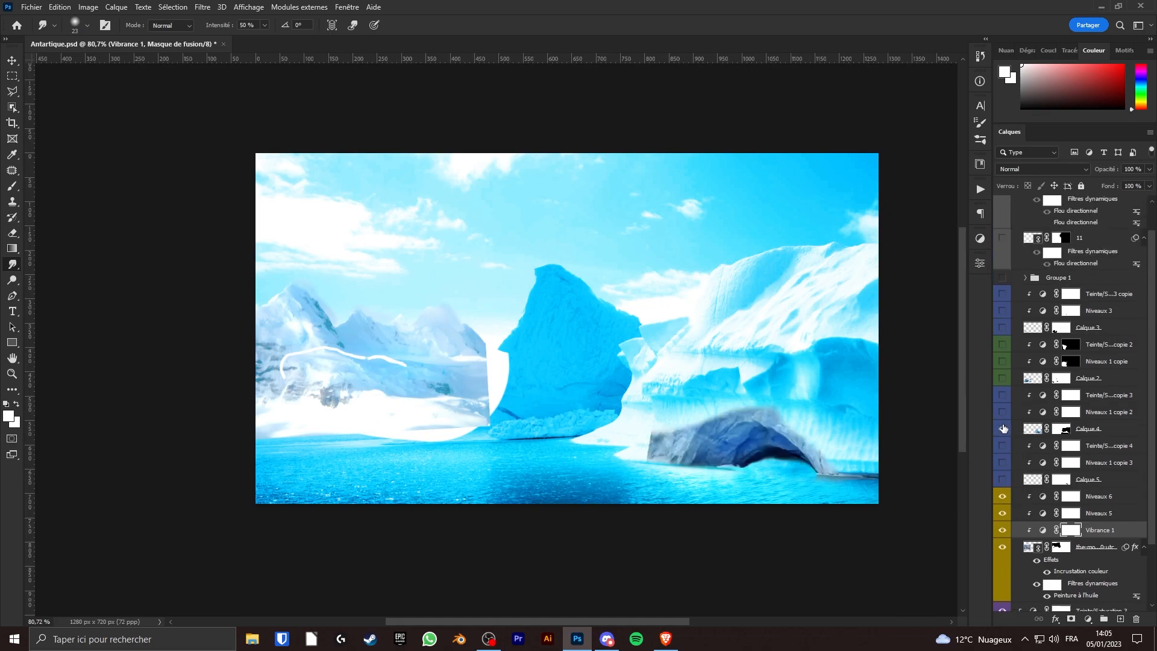
right_click(1065, 429)
click(1069, 440)
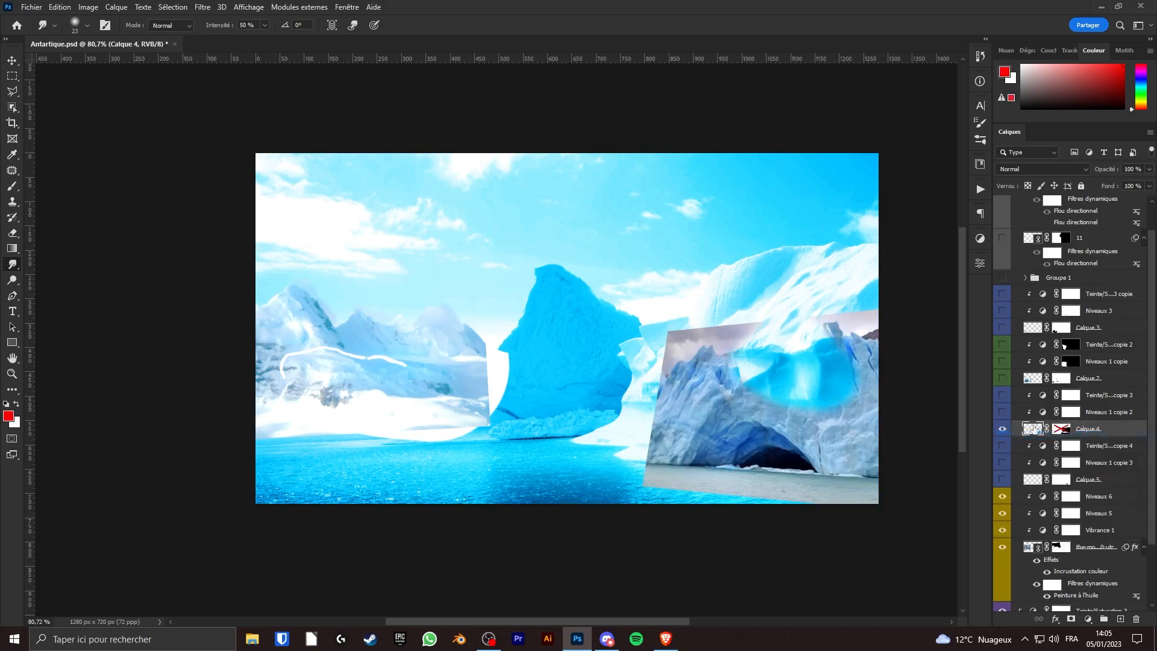
shift+click(1058, 431)
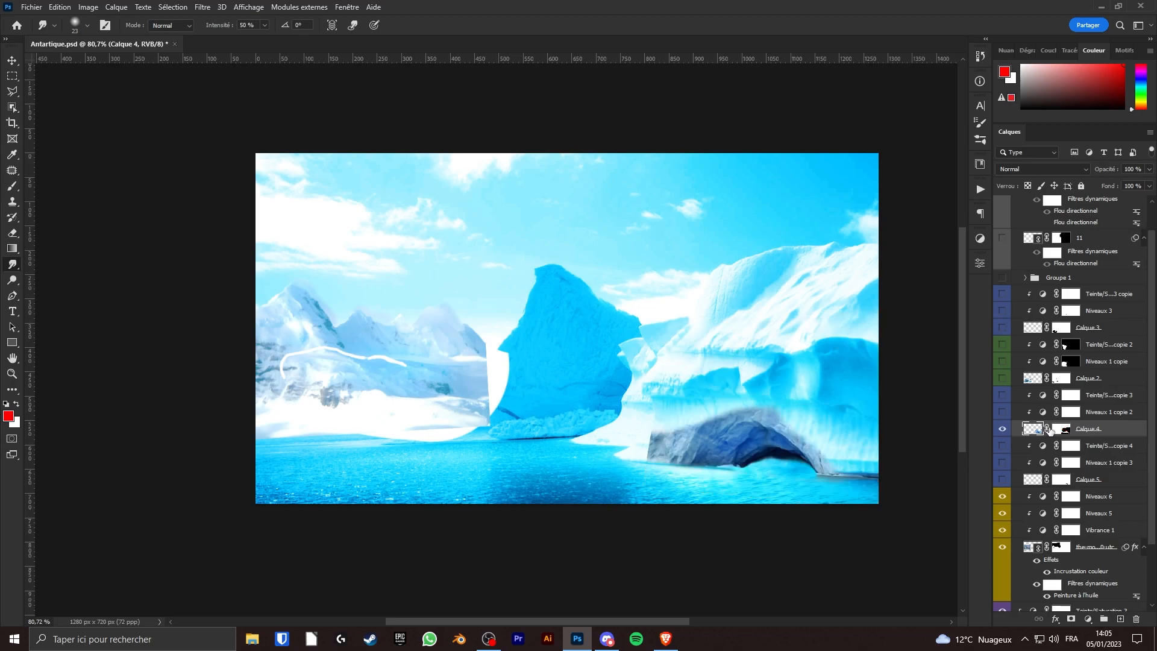
Step: Make Calque 4's Niveaux 1 copie 2 and Teinte/Saturation 3 copie 3 adjustments visible and review the hue and saturation settings
click(1002, 412)
scroll(778, 430, right, 3)
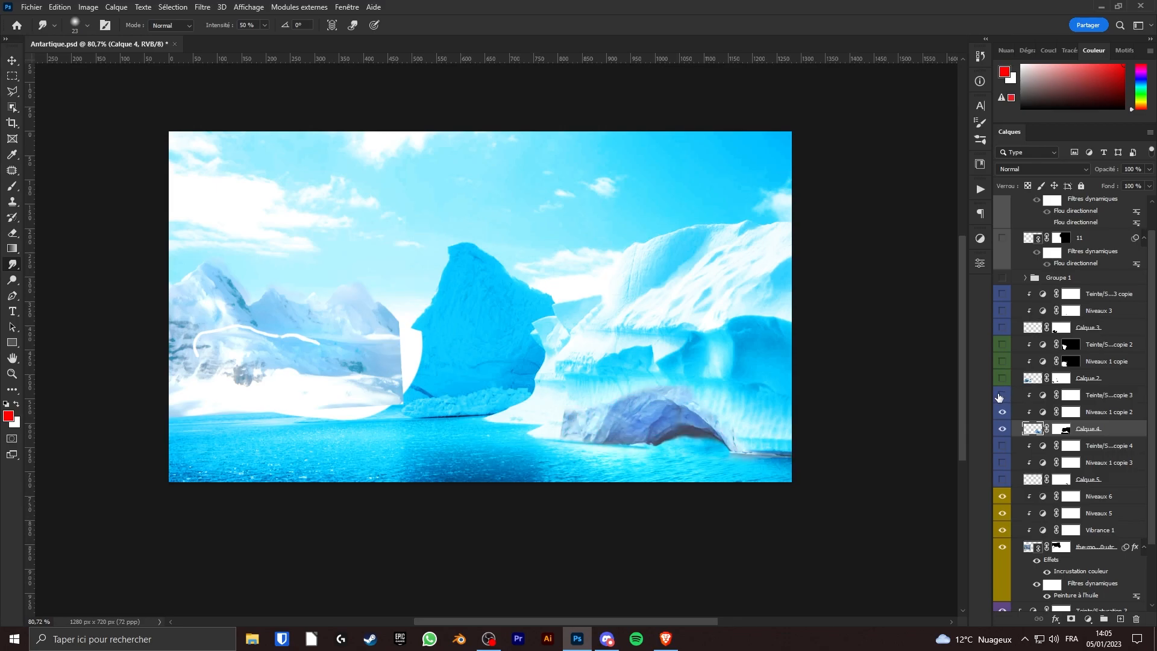
click(1000, 396)
double_click(1071, 395)
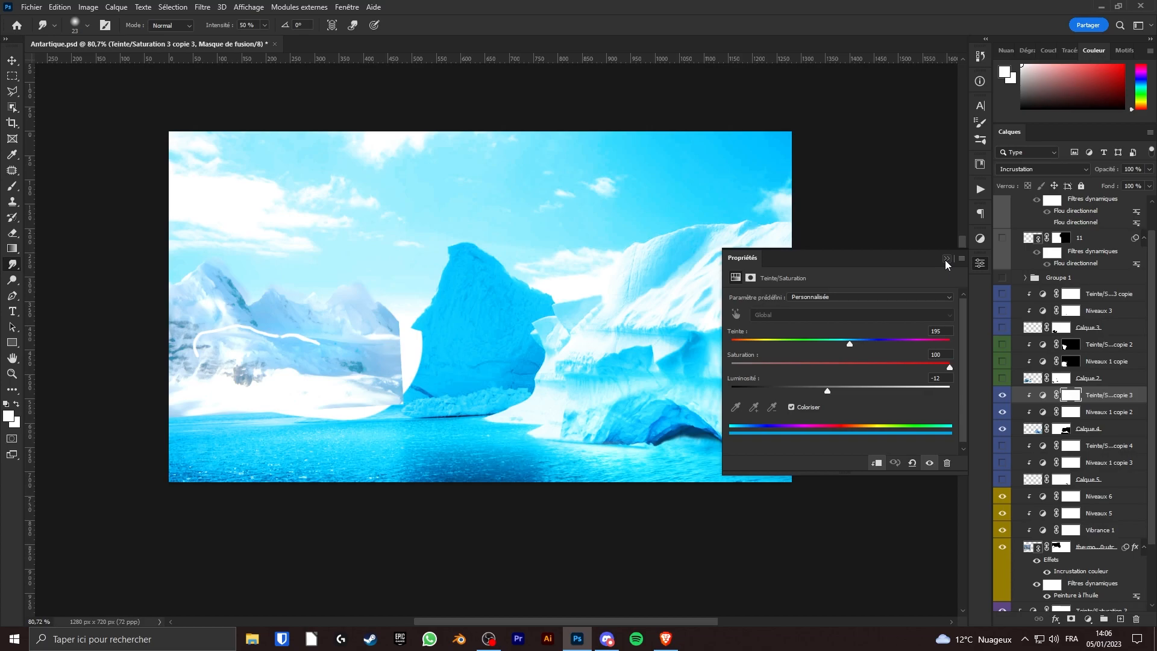
click(945, 260)
Step: Show Calque 5 at the cave opening together with its Niveaux 1 copie 3 and Teinte/Saturation 3 copie 4 adjustments
scroll(675, 456, up, 3)
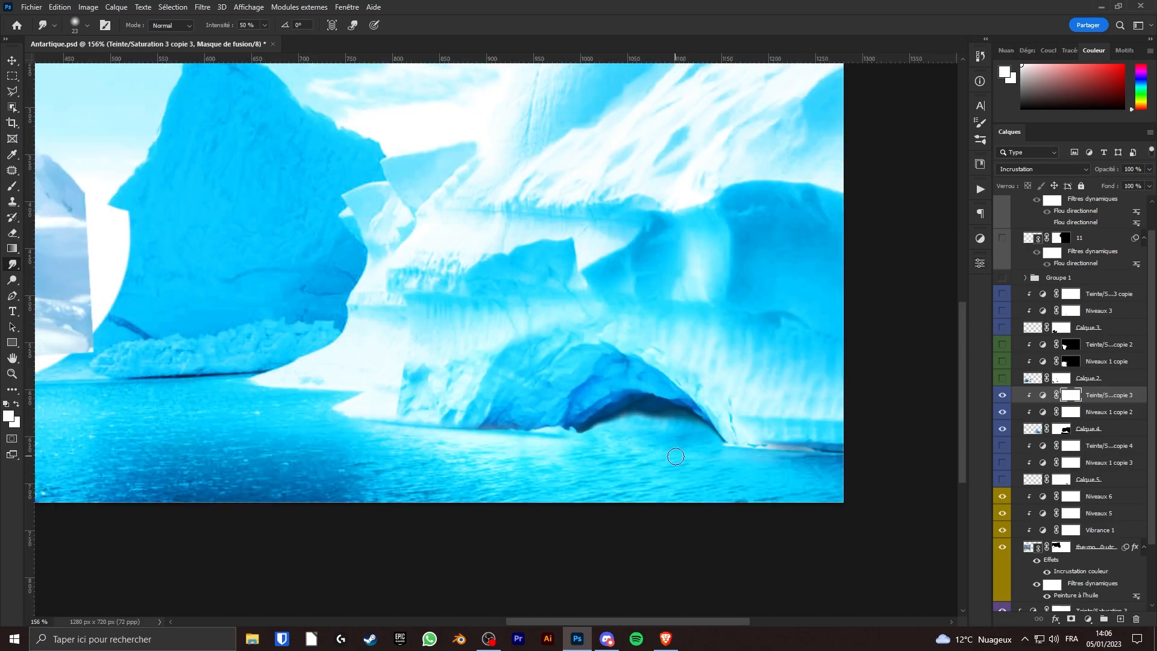
scroll(1077, 534, down, 2)
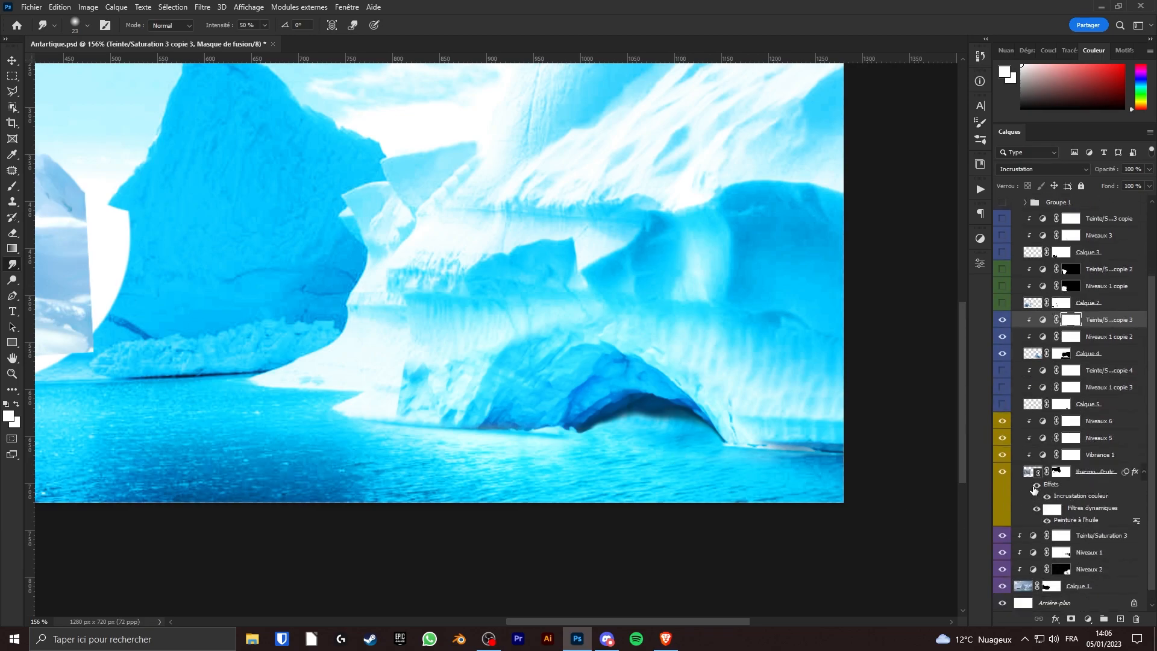
scroll(1018, 454, up, 3)
click(1002, 510)
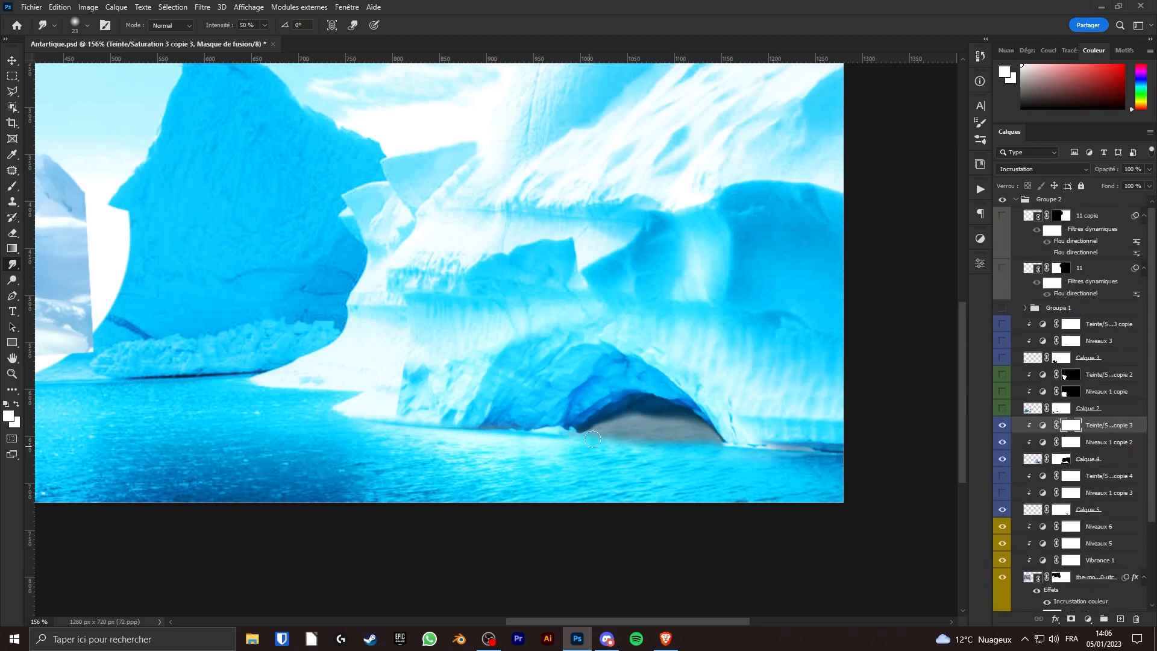
click(1002, 493)
click(1002, 475)
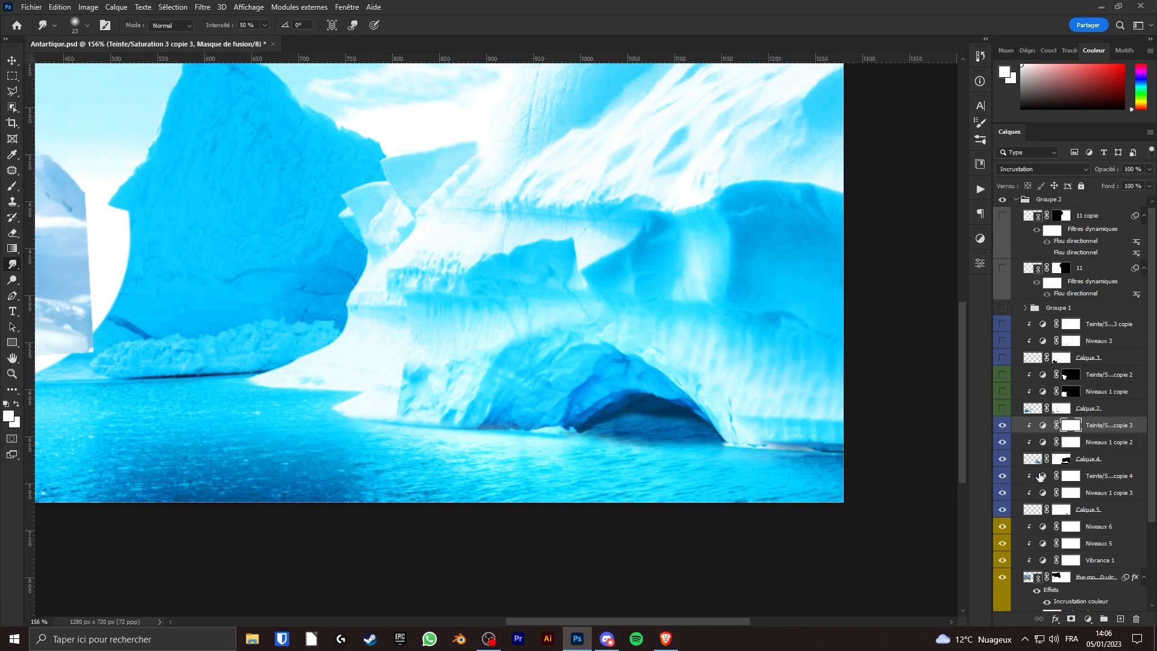
Step: Review the settings of Calque 5's Teinte/Saturation 3 copie 4 and Niveaux 1 copie 3 adjustments
double_click(1042, 476)
click(947, 258)
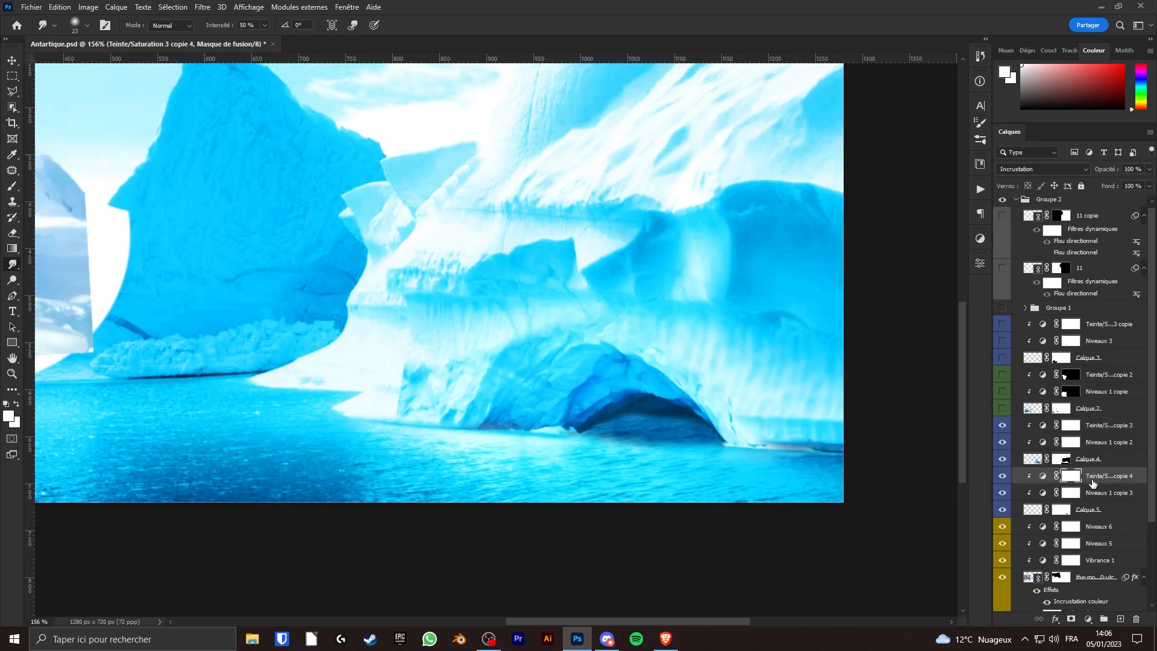
double_click(1043, 492)
click(946, 258)
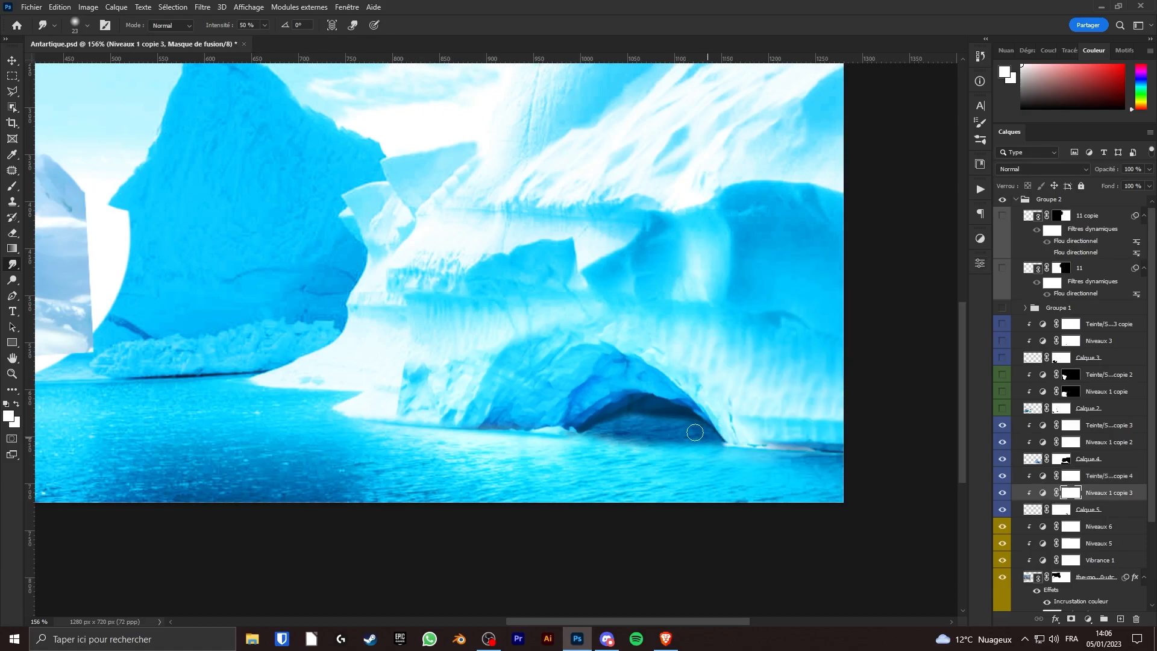
Step: Show the floating iceberg layer Calque 2 and preview it with its layer mask disabled, restoring the mask
key(ctrl+0)
scroll(1030, 443, up, 1)
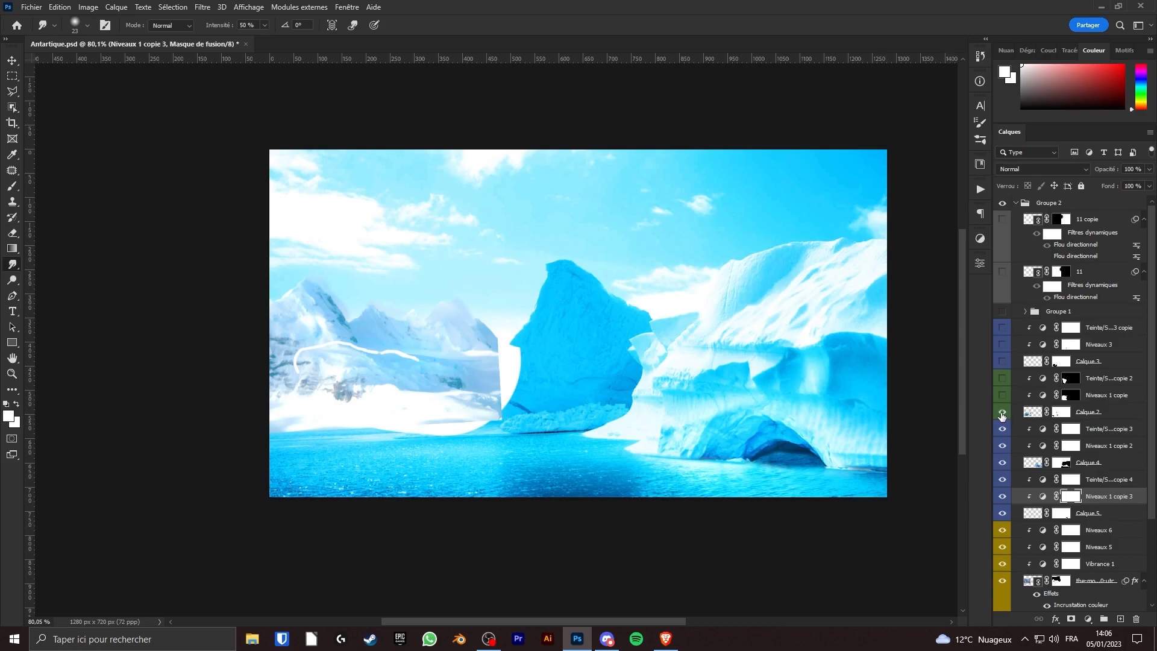
click(1002, 412)
drag(455, 377, 481, 369)
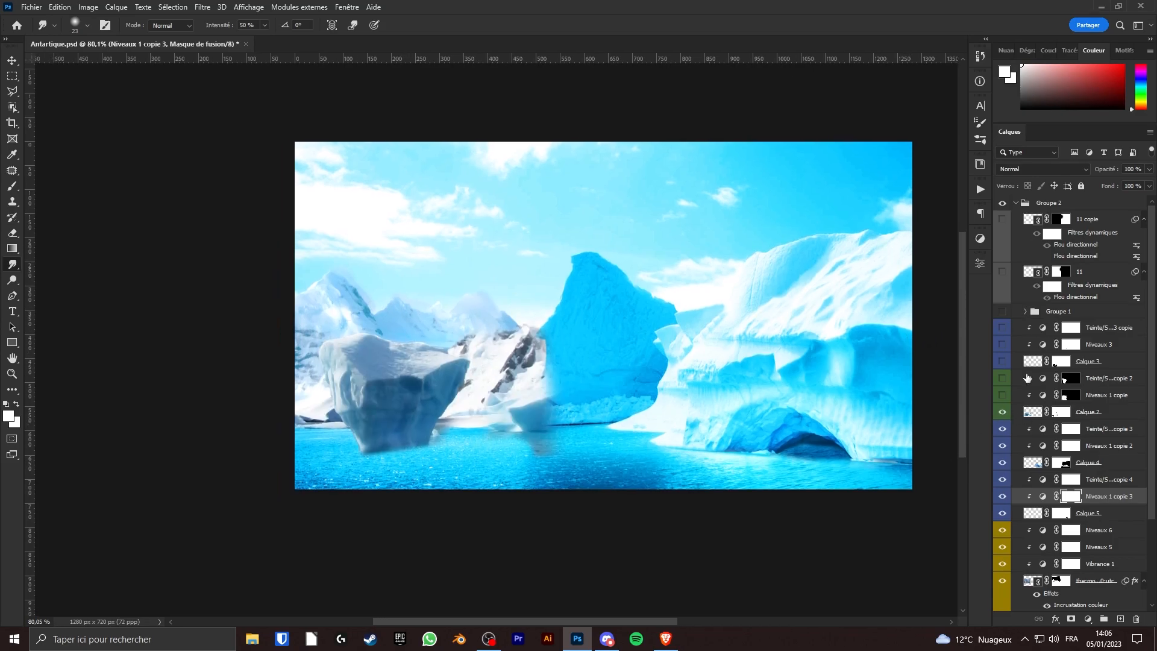
right_click(1063, 414)
click(1067, 417)
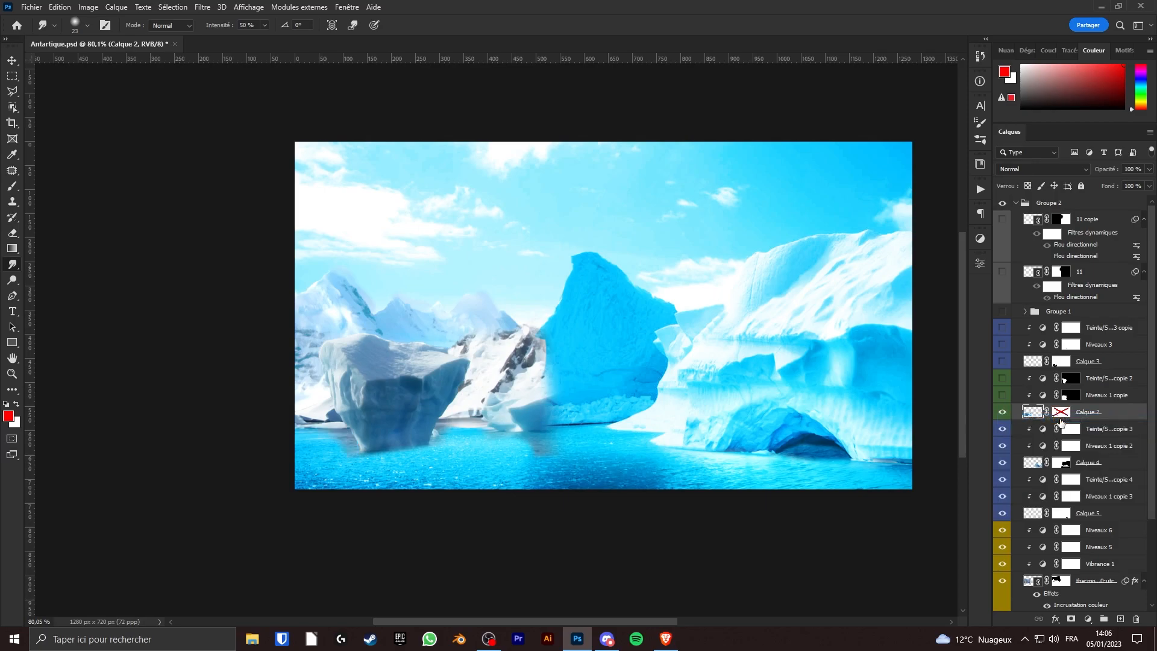
key(ctrl+z)
drag(496, 380, 476, 374)
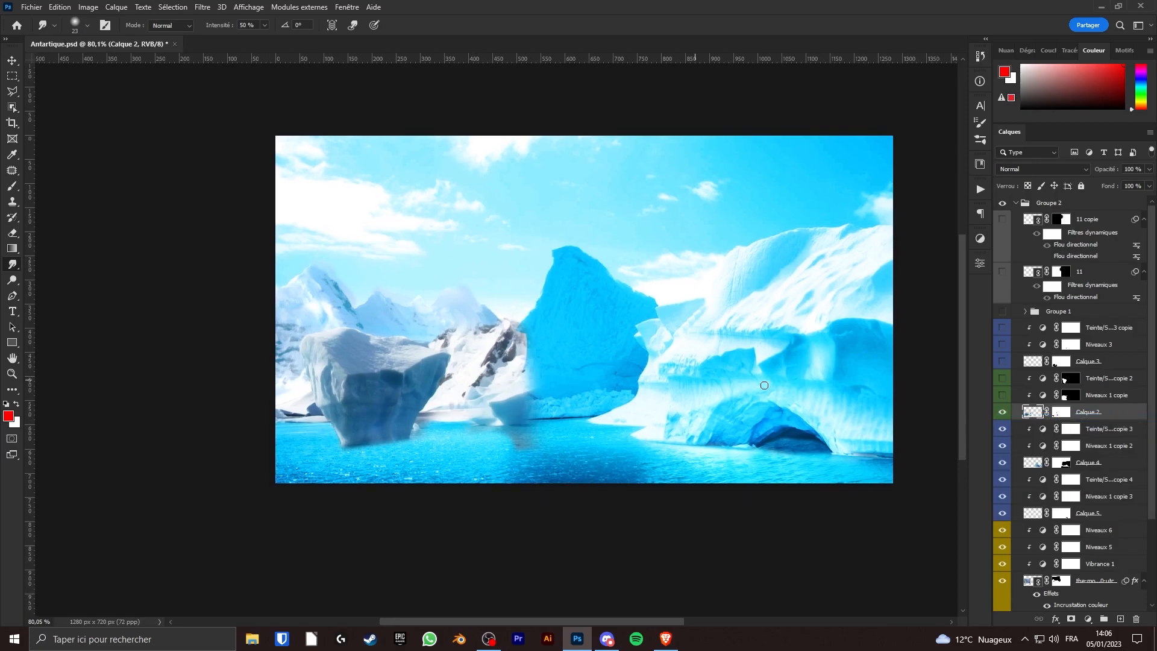
Step: Show the floating iceberg's Niveaux 1 copie and Teinte/Saturation copie 2 adjustments, and make Groupe 1 visible
click(1002, 395)
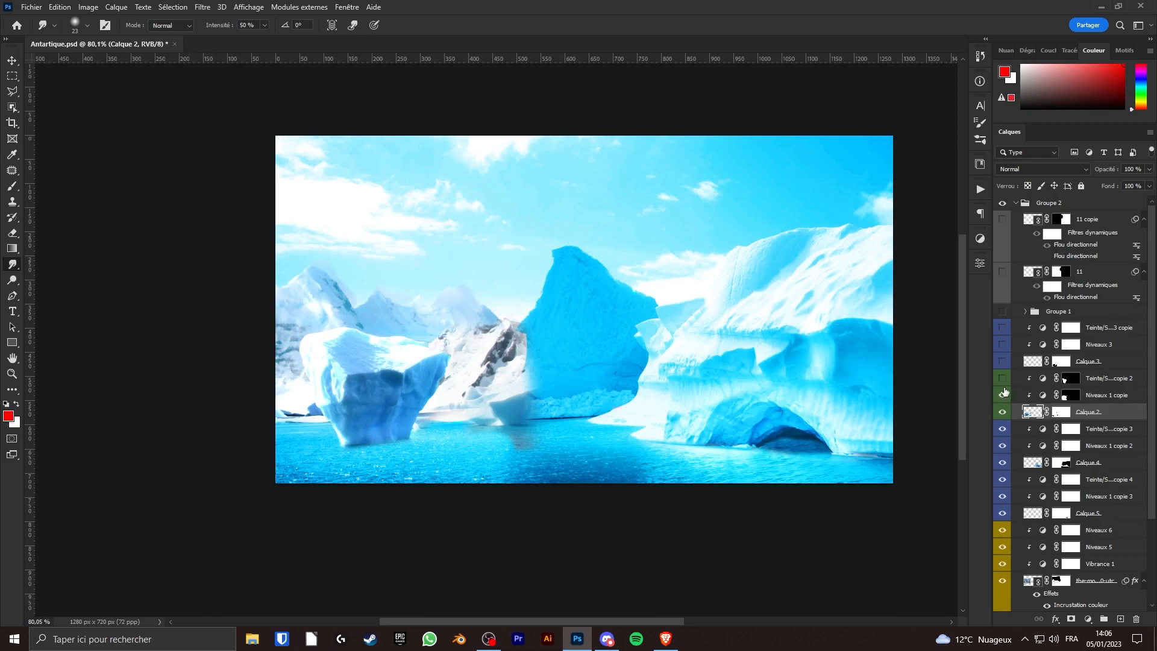
click(1002, 379)
drag(529, 381, 525, 384)
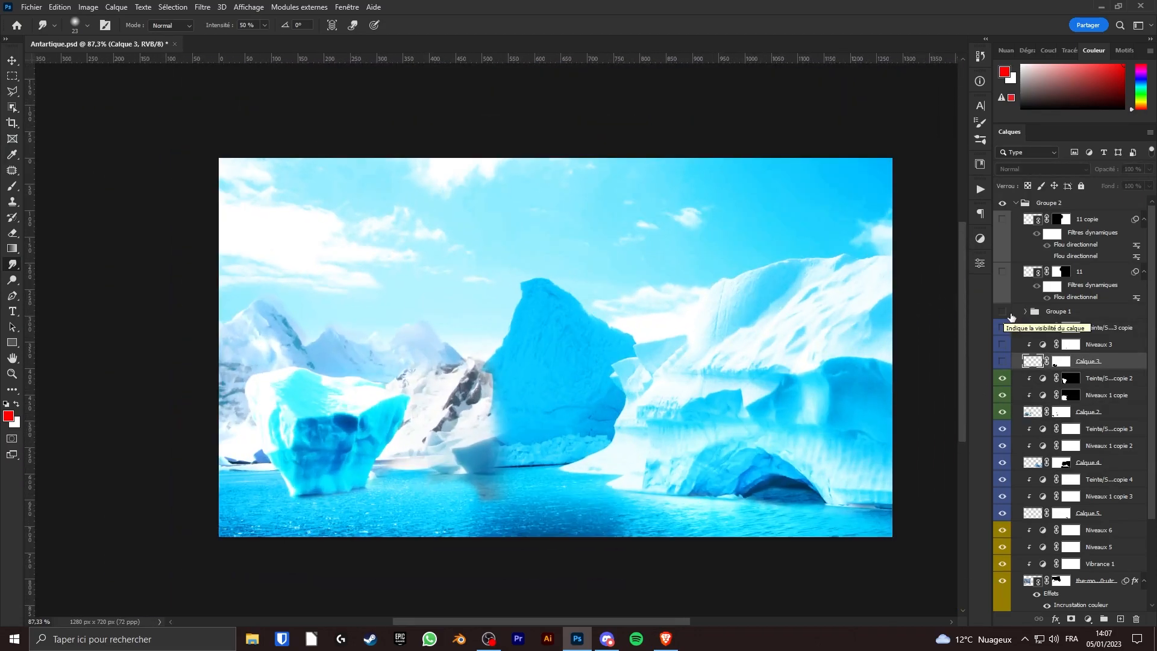
click(1005, 312)
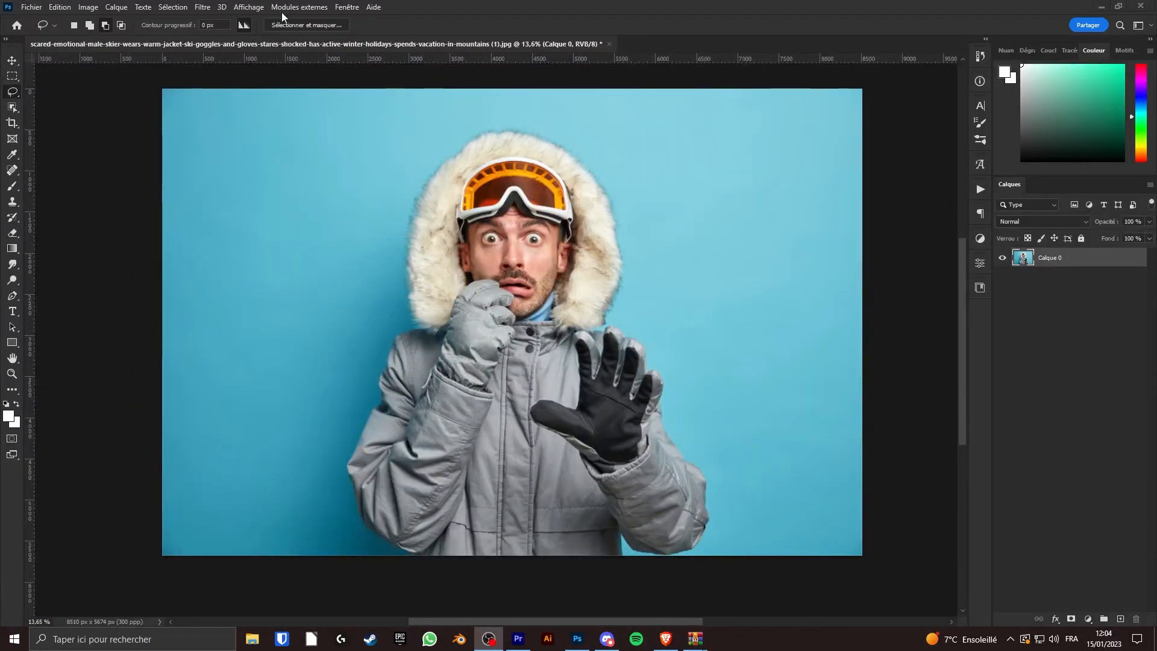
Step: Select the whole skier in the photo with the Object Selection tool in Rectangle mode
click(12, 107)
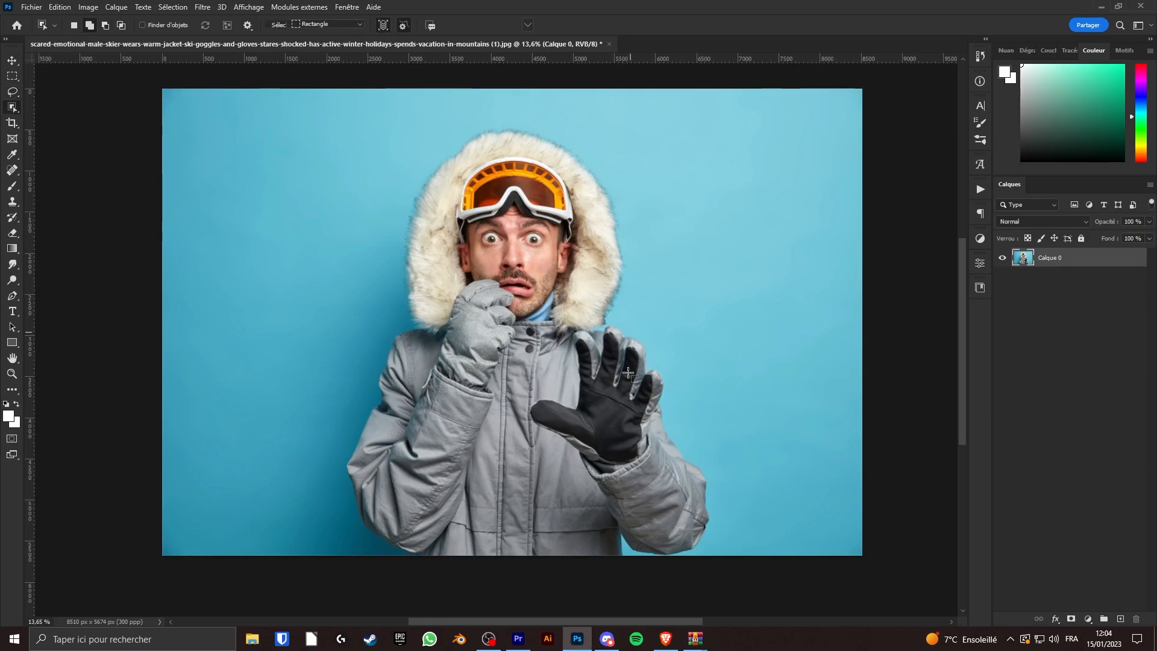
right_click(12, 109)
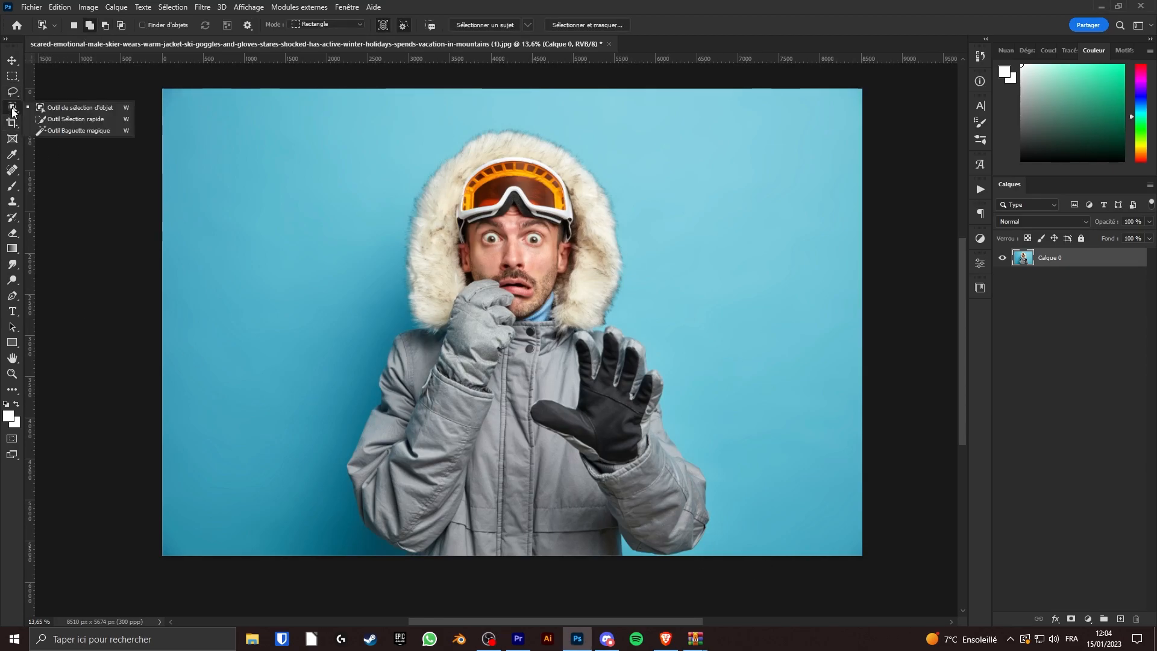
click(96, 106)
drag(733, 566, 321, 97)
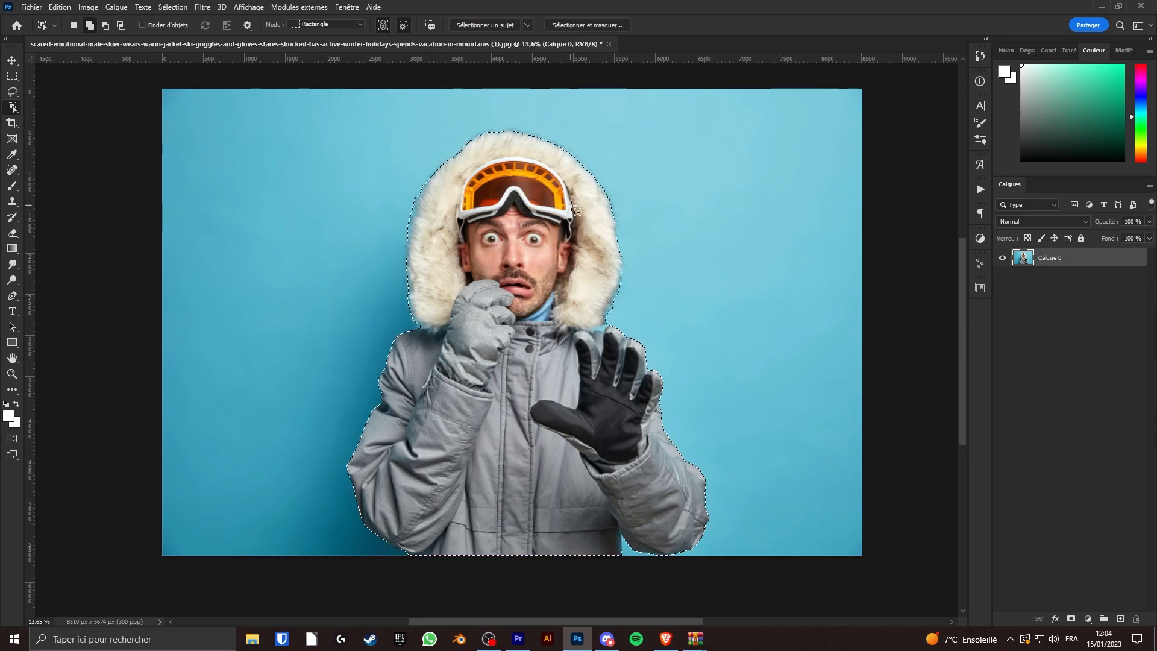
Step: Copy the selected skier onto a new layer, hide Calque 0 and examine the edge of the fur hood
click(12, 77)
right_click(475, 232)
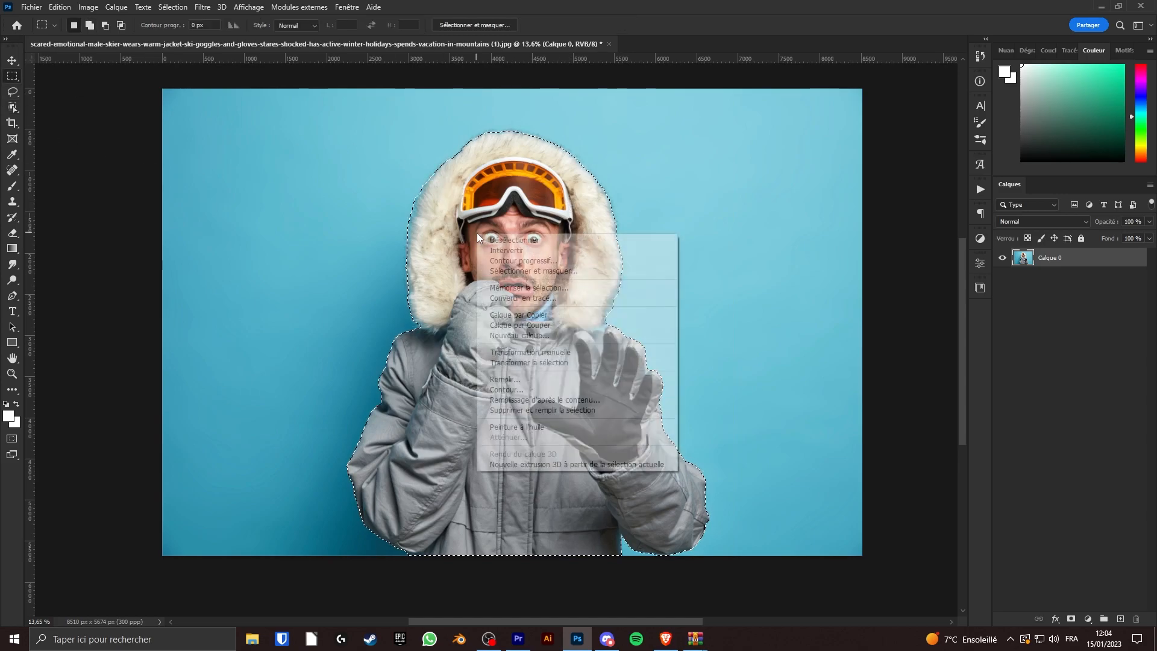
click(663, 316)
click(1003, 276)
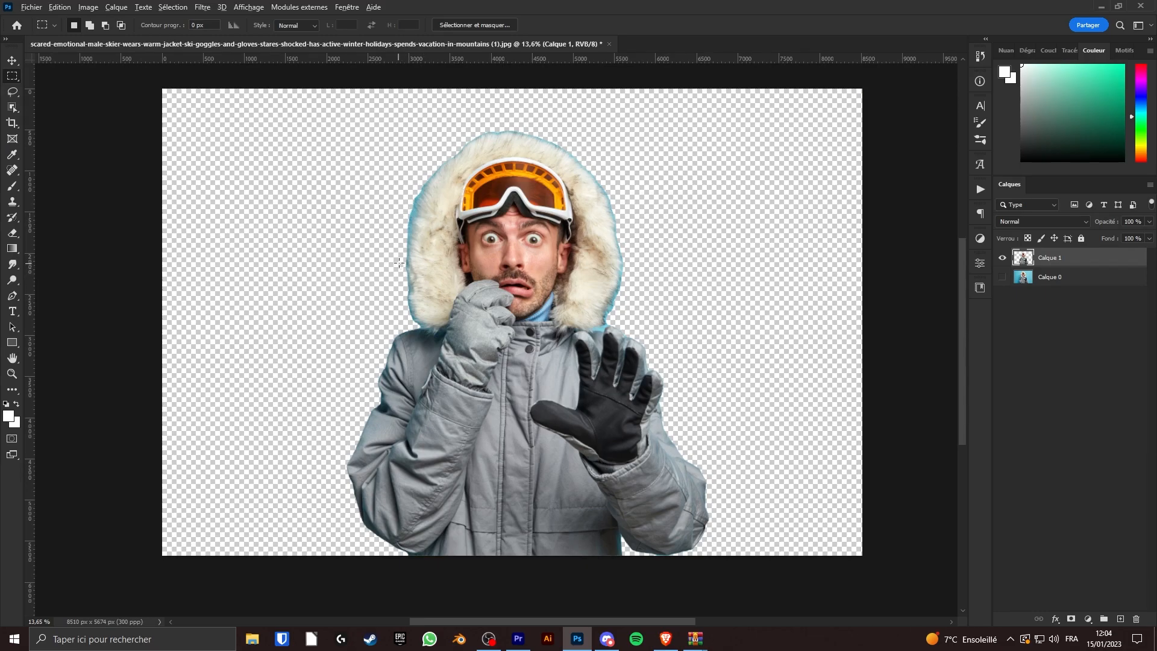
scroll(399, 265, up, 5)
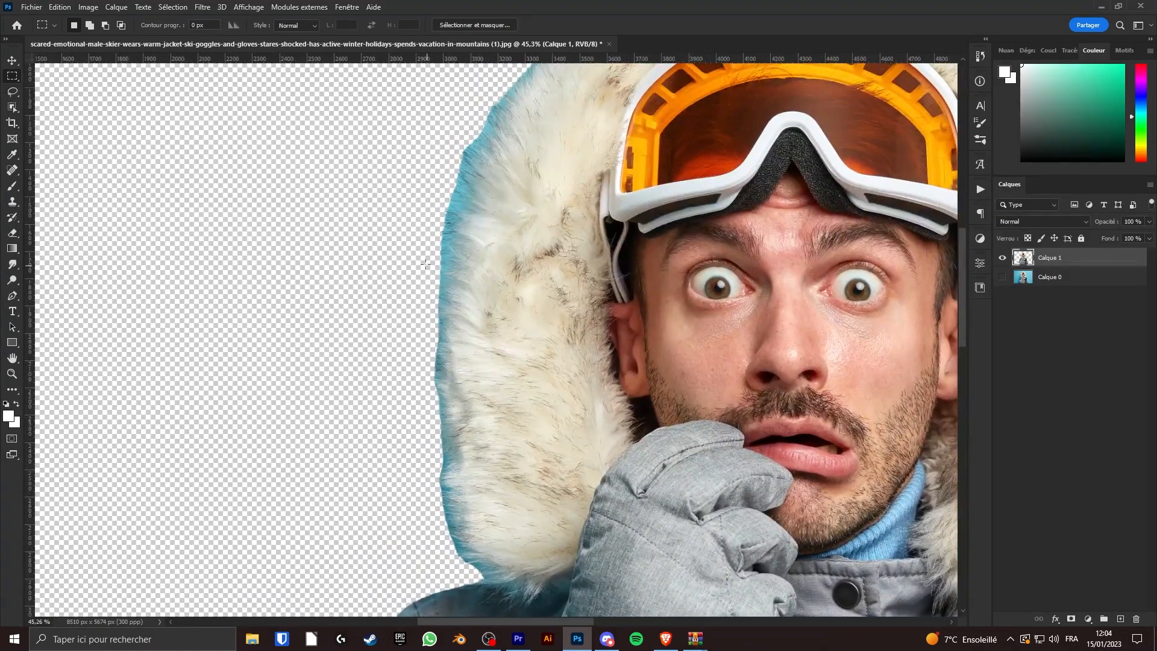
scroll(428, 266, down, 5)
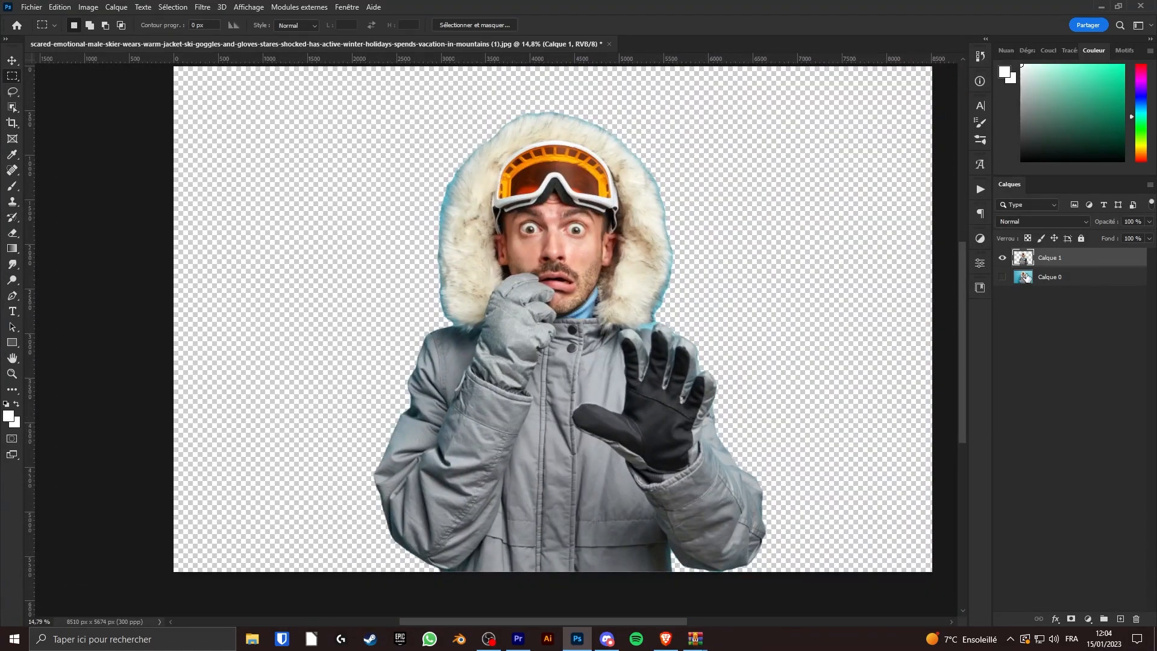
Step: Undo the layer copy and return the document history to the object selection of the skier
key(ctrl+z)
key(ctrl+z)
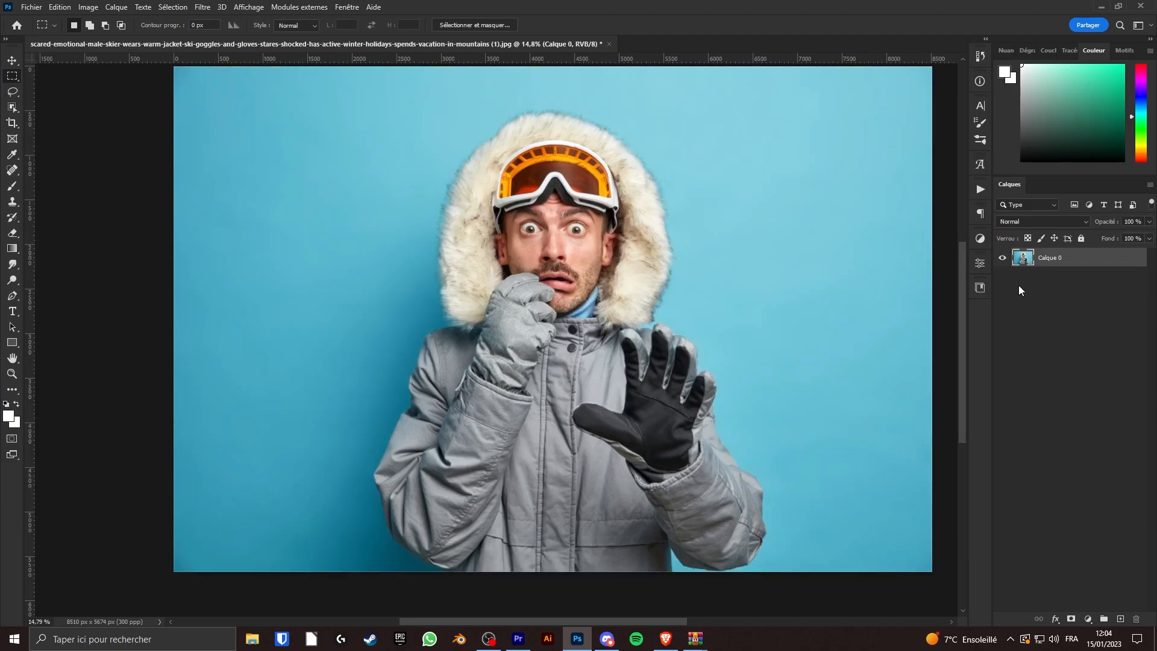
click(981, 58)
click(874, 323)
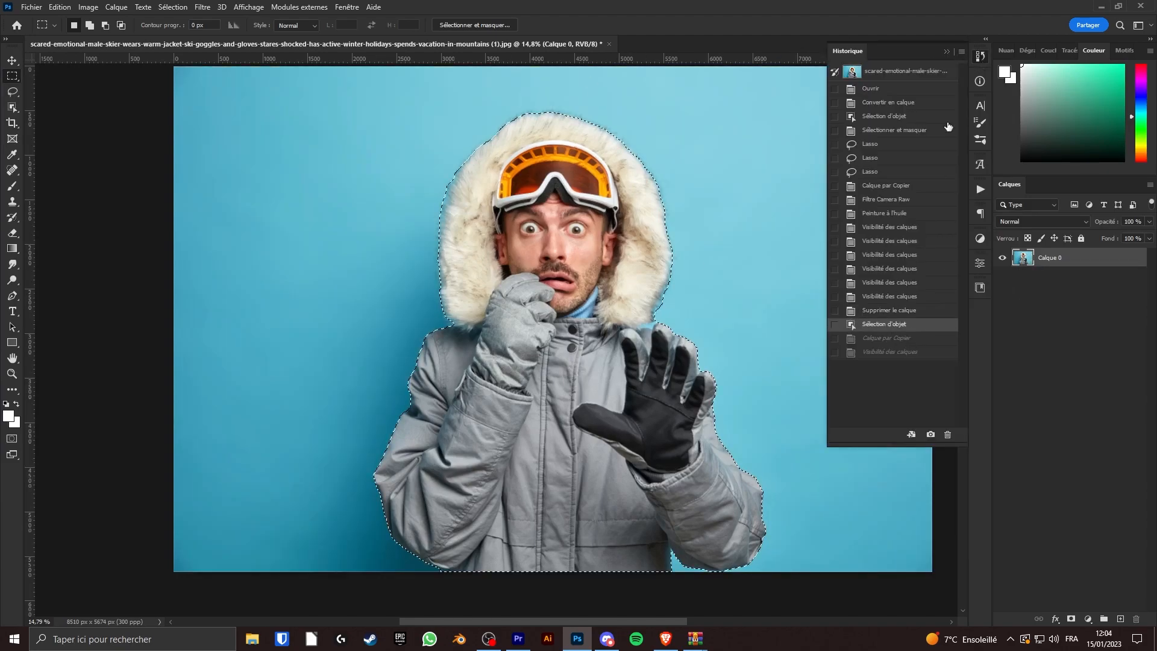
click(942, 53)
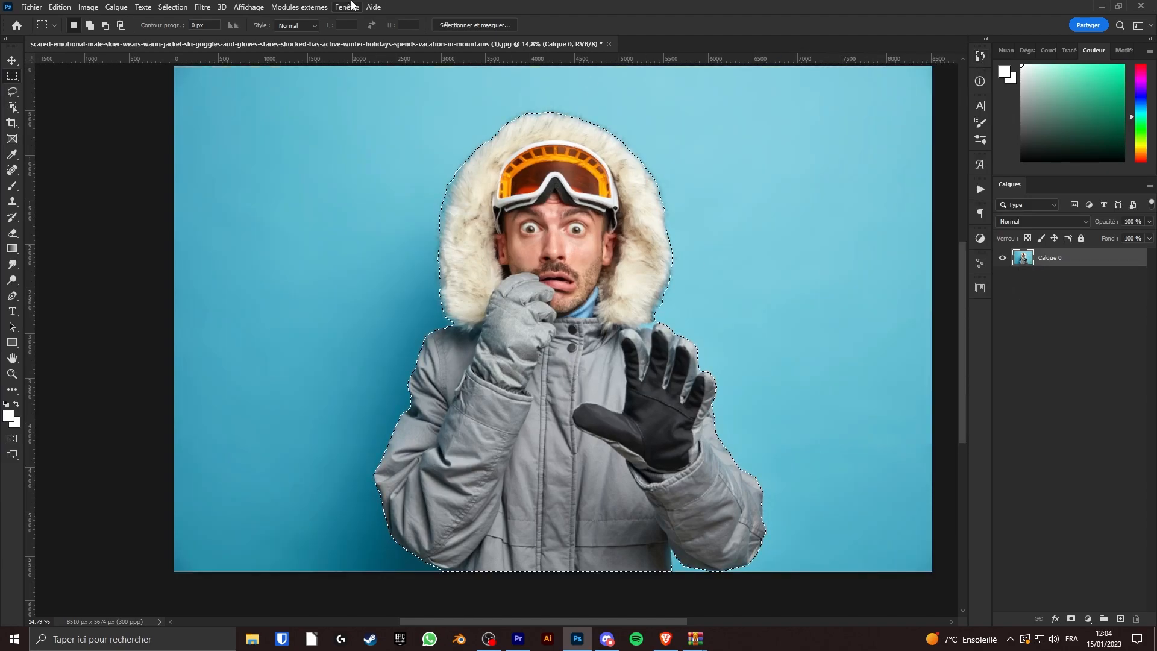
Step: Refine the selection in Select and Mask by brushing the edge refinement around the fur hood, and apply it
click(482, 24)
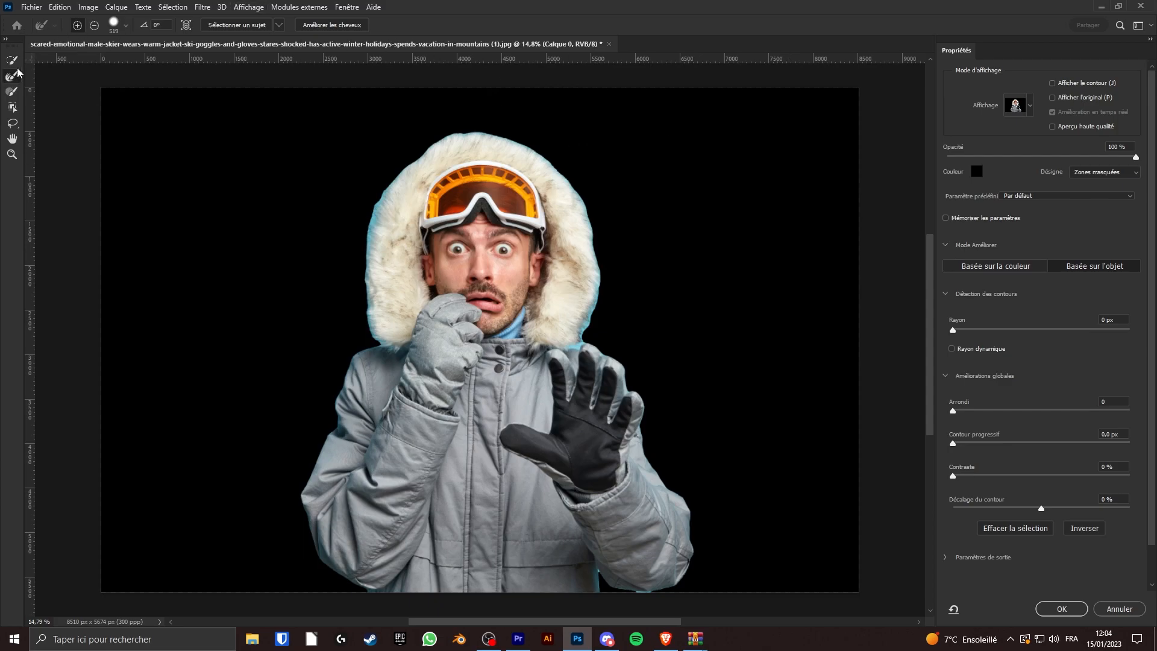
scroll(1011, 188, down, 3)
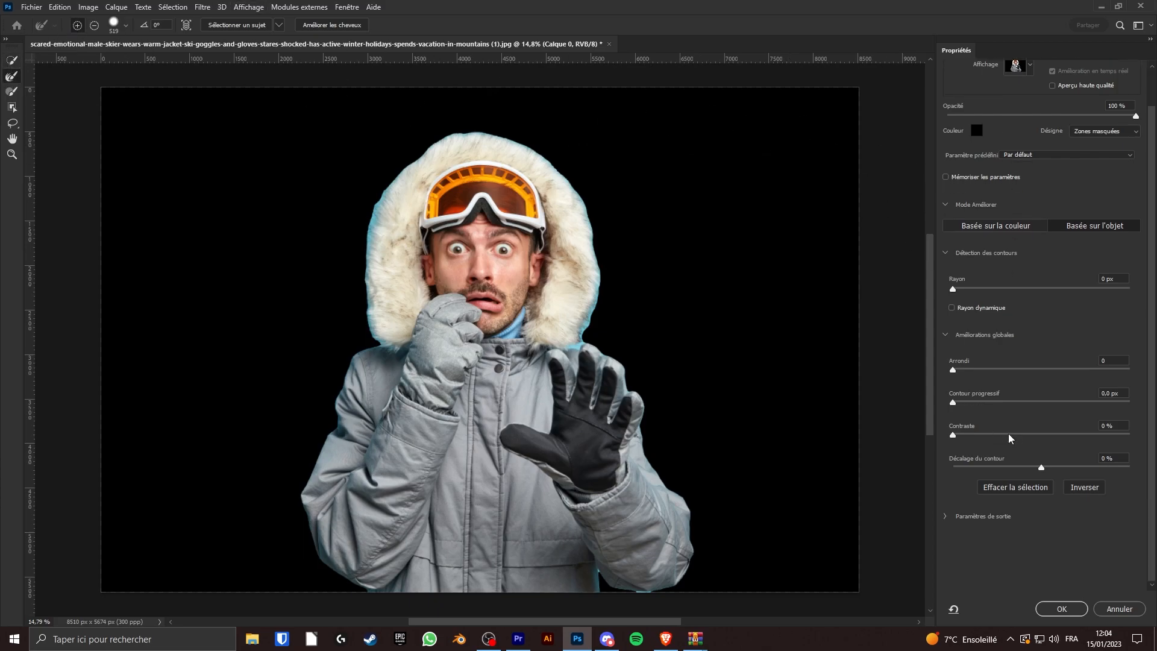
scroll(1016, 344, up, 3)
mouse_move(363, 316)
mouse_down()
mouse_move(367, 227)
mouse_move(381, 180)
mouse_move(404, 145)
mouse_move(445, 131)
mouse_move(490, 131)
mouse_move(550, 158)
mouse_move(582, 230)
mouse_move(590, 332)
mouse_up()
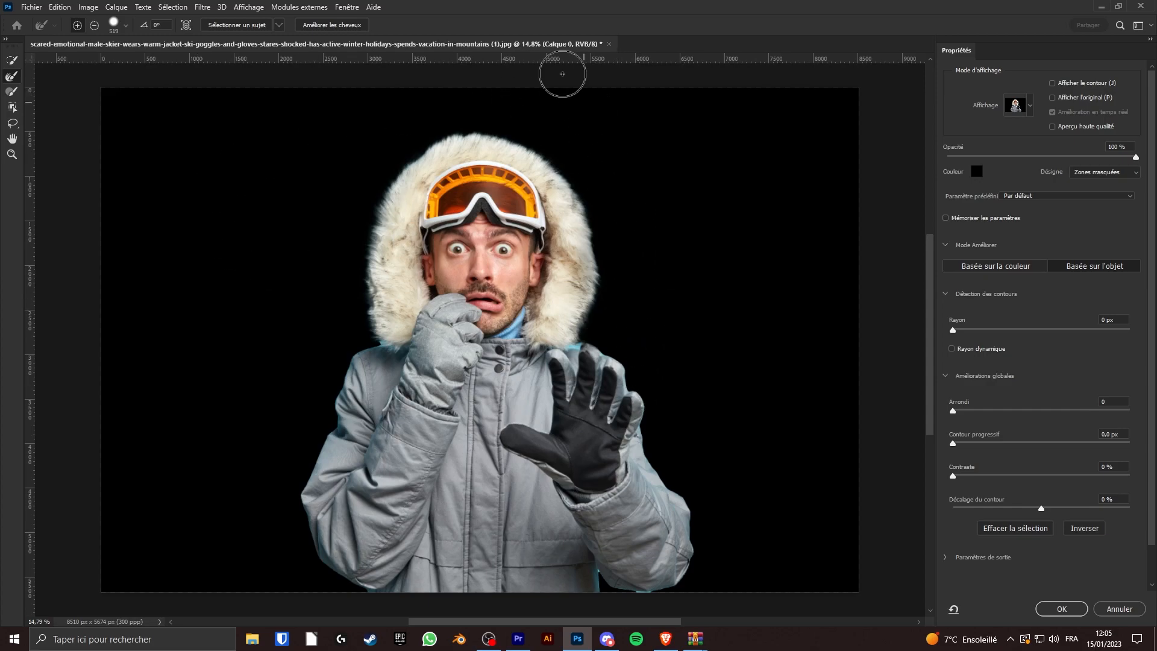
click(1061, 610)
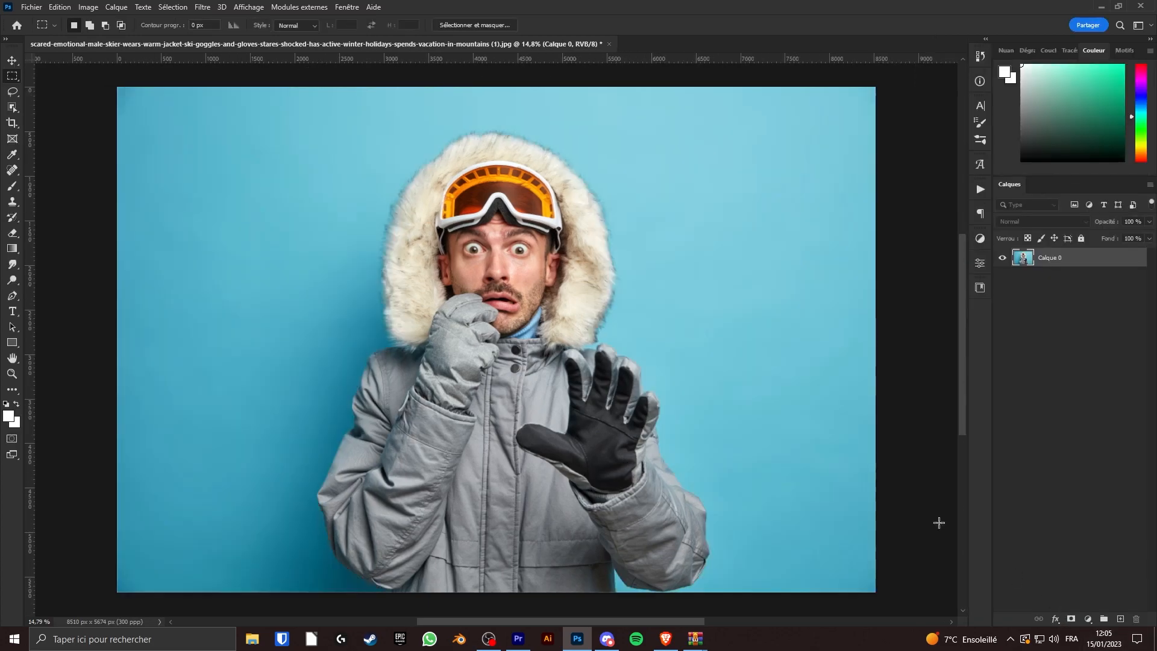
Step: Copy the refined skier selection onto a new layer and hide Calque 0, comparing the cutout with the original photo
right_click(473, 288)
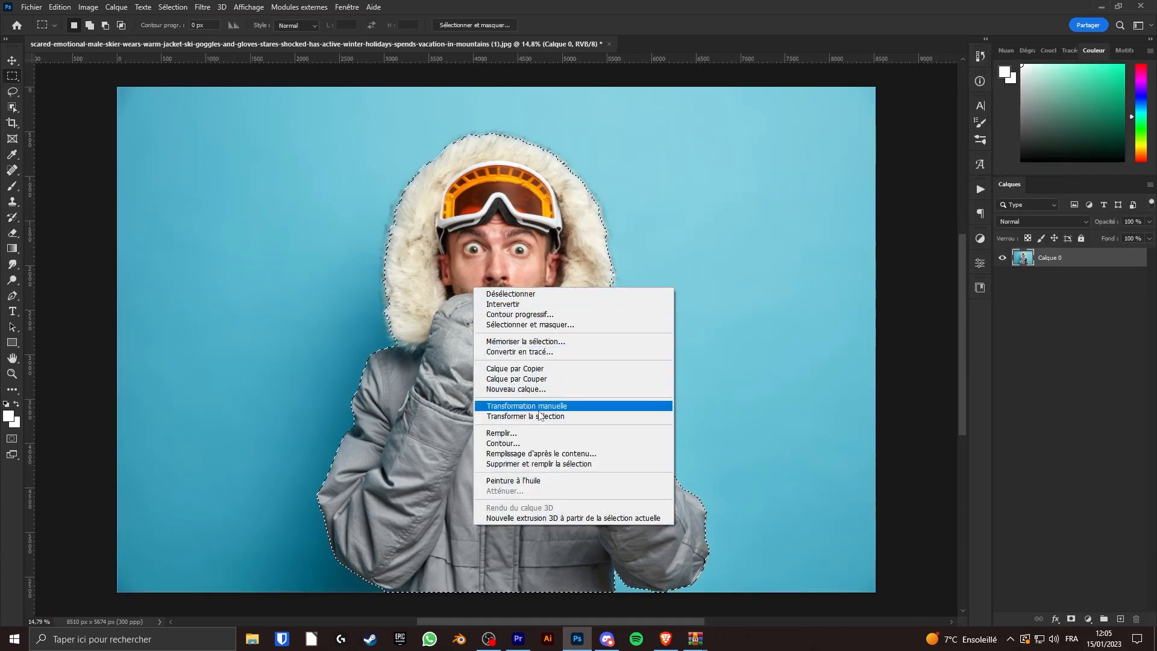
click(546, 375)
click(1000, 278)
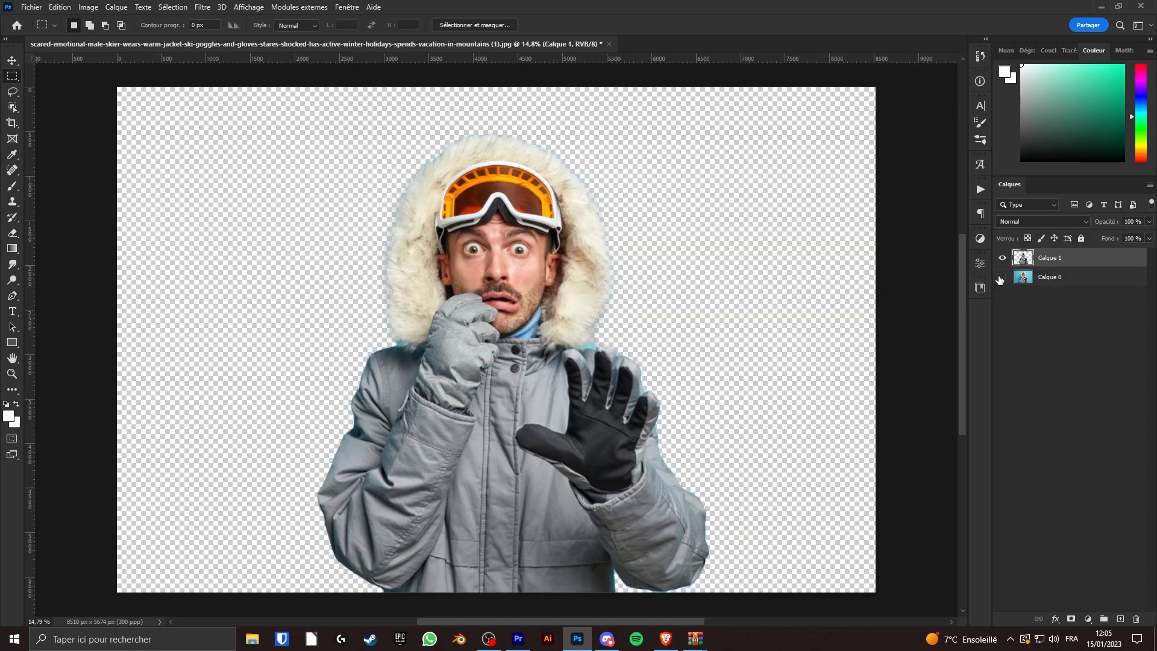
click(1002, 278)
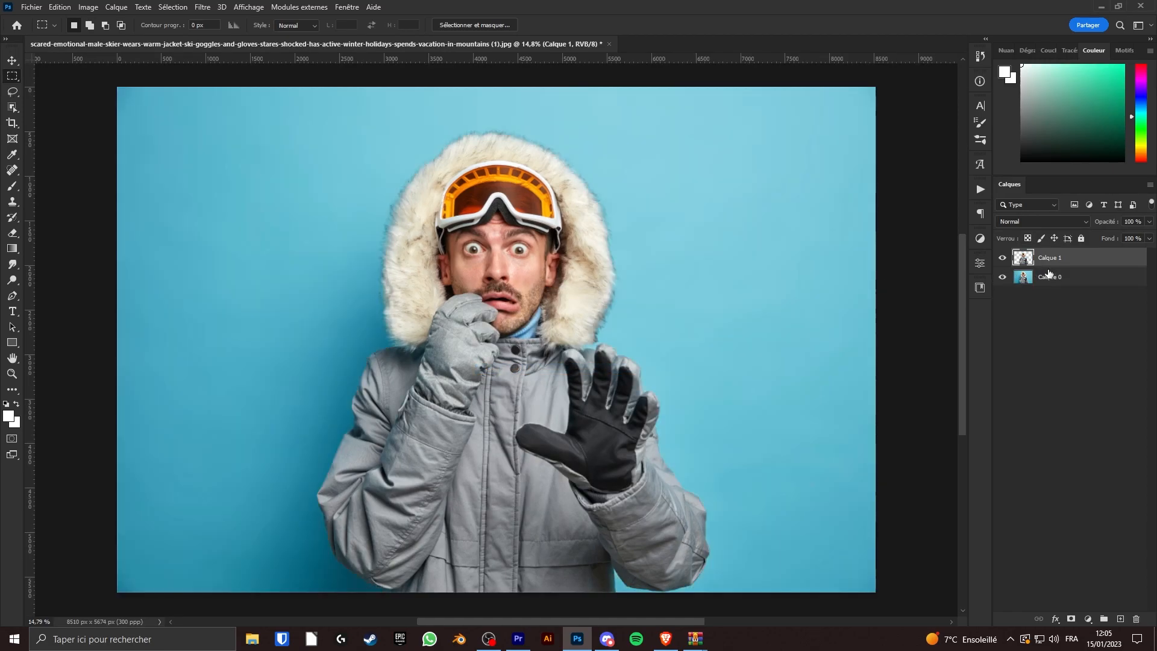
click(1003, 278)
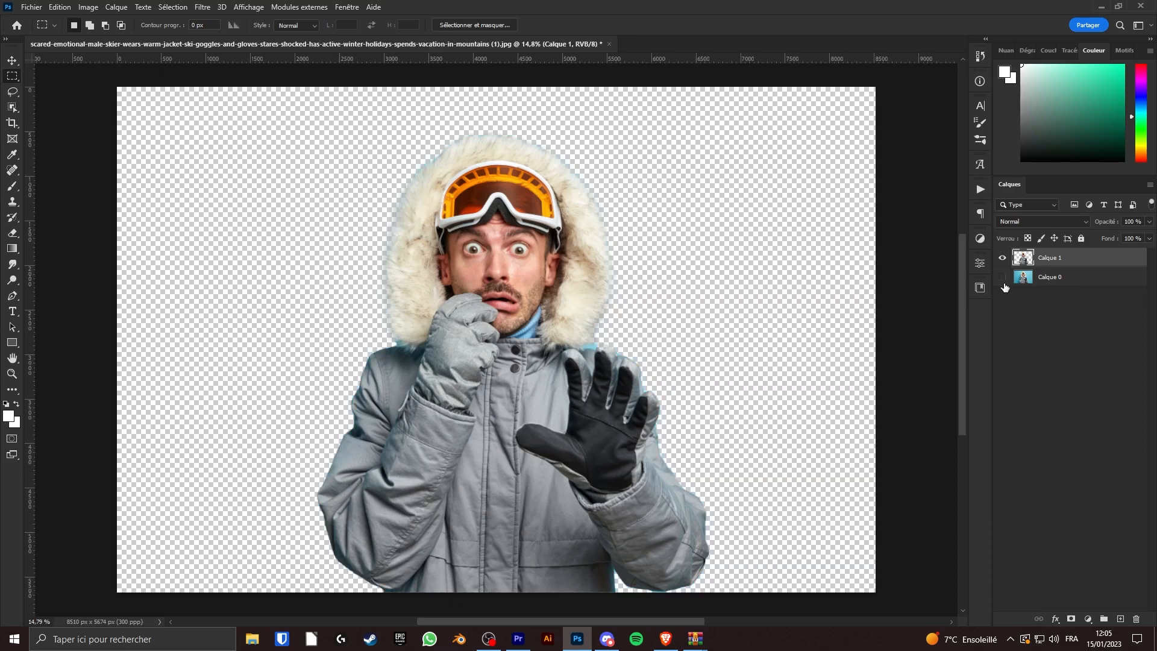
scroll(430, 147, up, 6)
scroll(446, 160, down, 8)
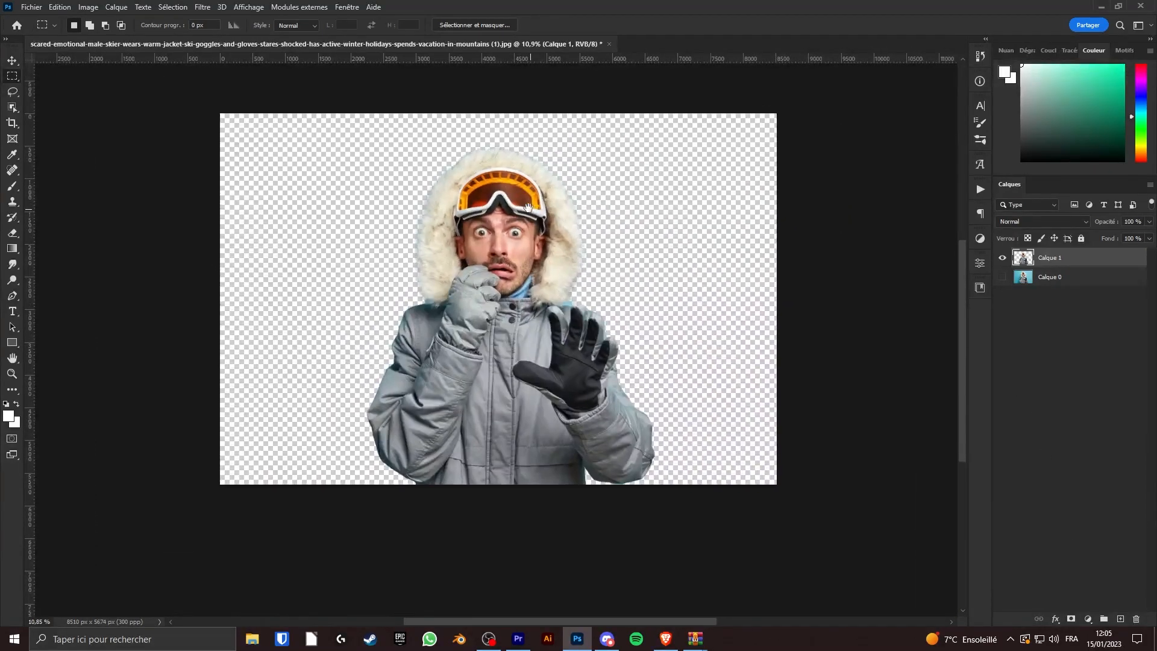
scroll(560, 271, up, 1)
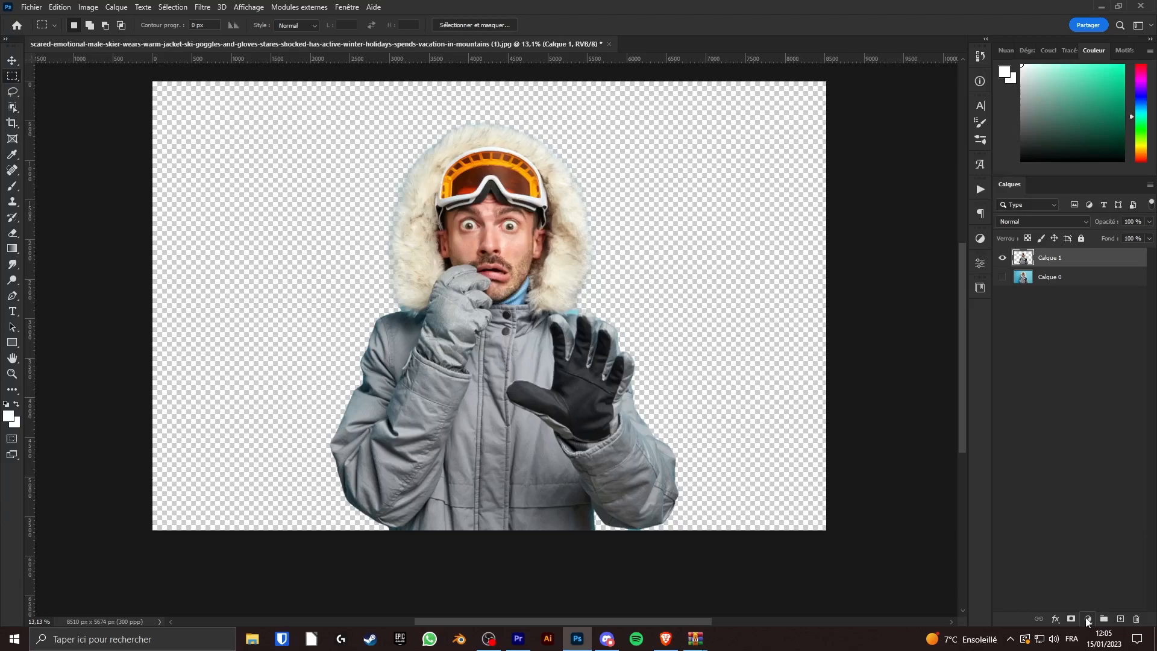
Step: Add a Teinte/Saturation adjustment clipped to Calque 1 and set the saturation of its Cyans to -100
click(1088, 618)
click(1087, 504)
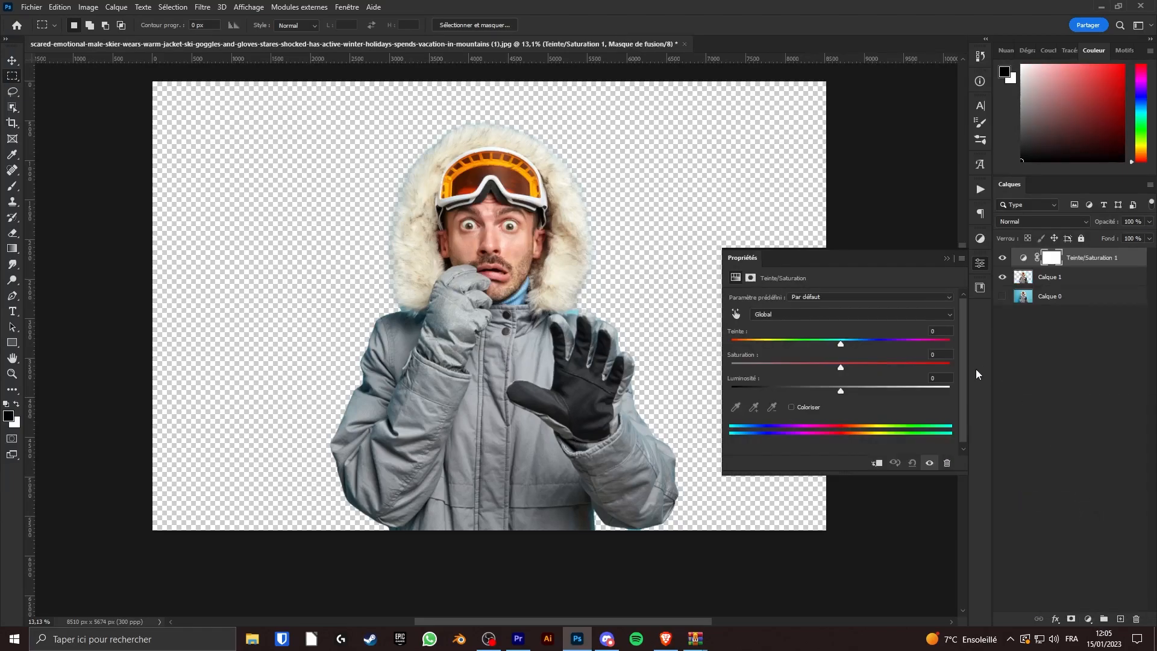
click(878, 463)
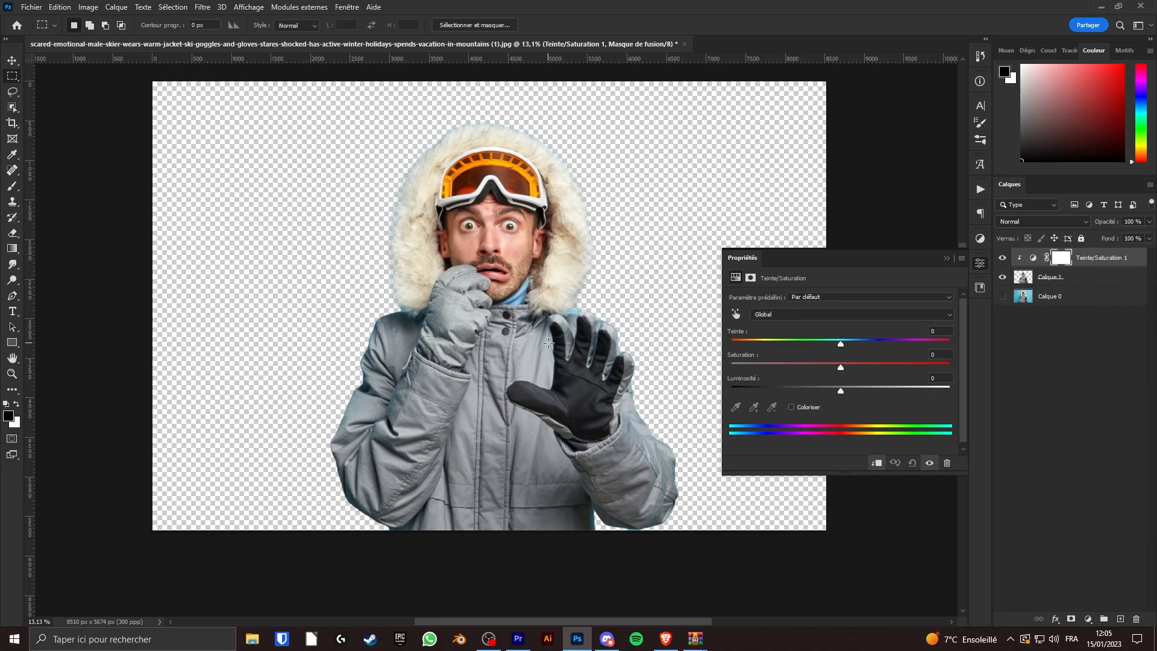
click(801, 314)
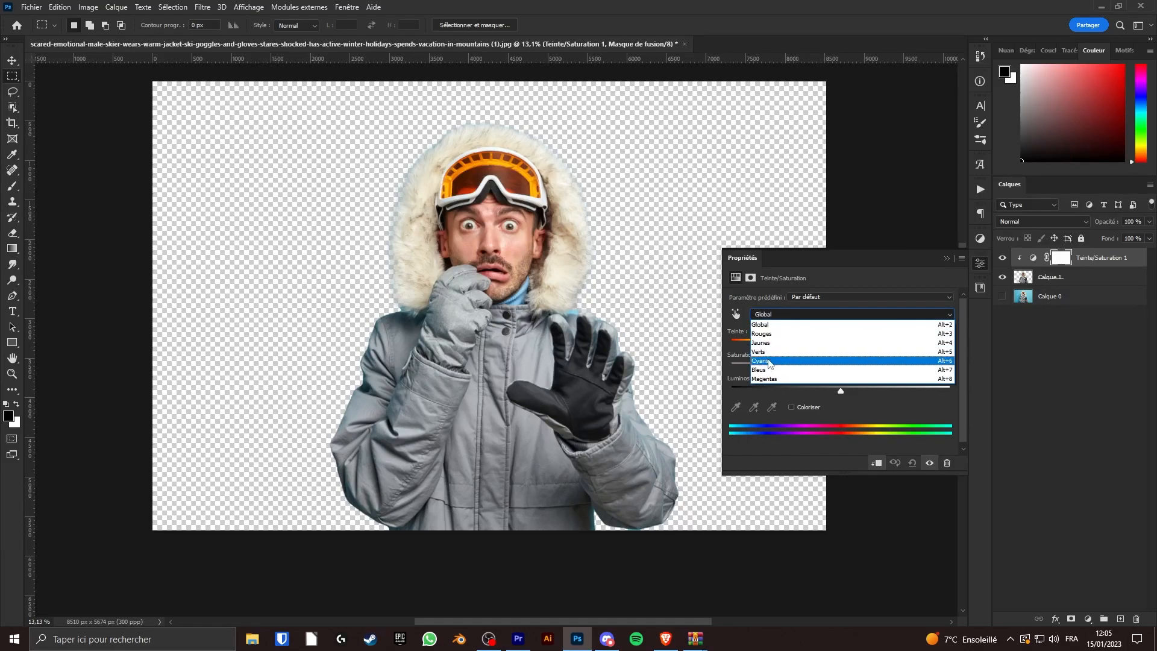
click(768, 361)
drag(840, 366, 731, 366)
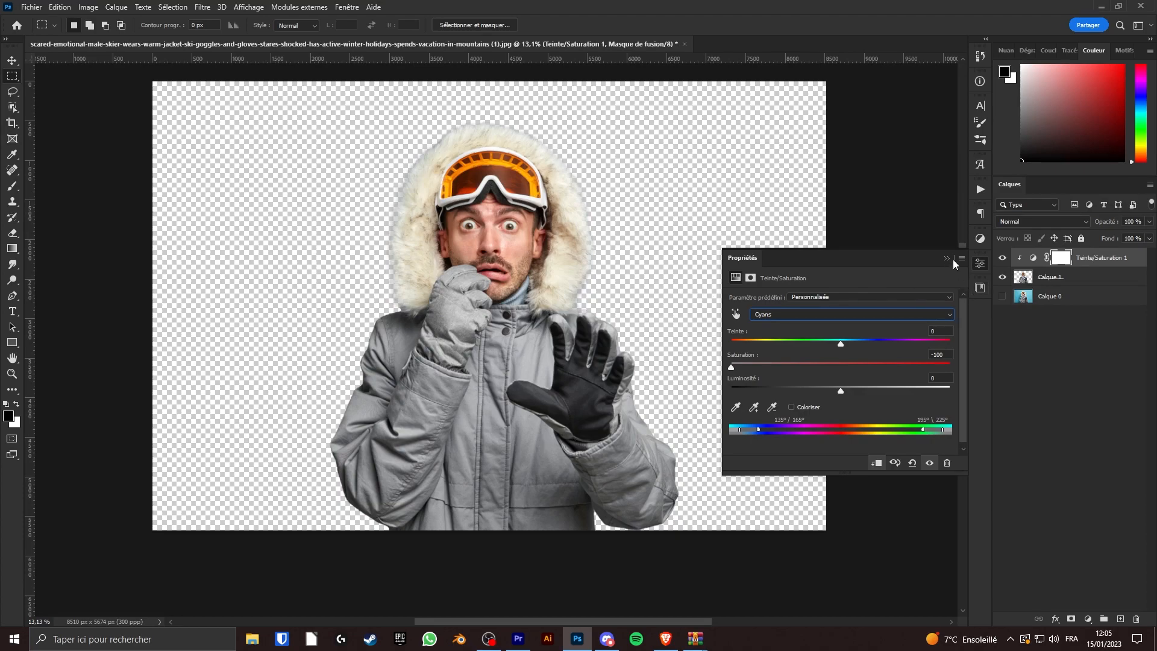
click(950, 259)
Step: Open the Camera Raw filter on Calque 1 and set Textures to -88, checking the face up close
click(1096, 282)
click(203, 7)
click(229, 98)
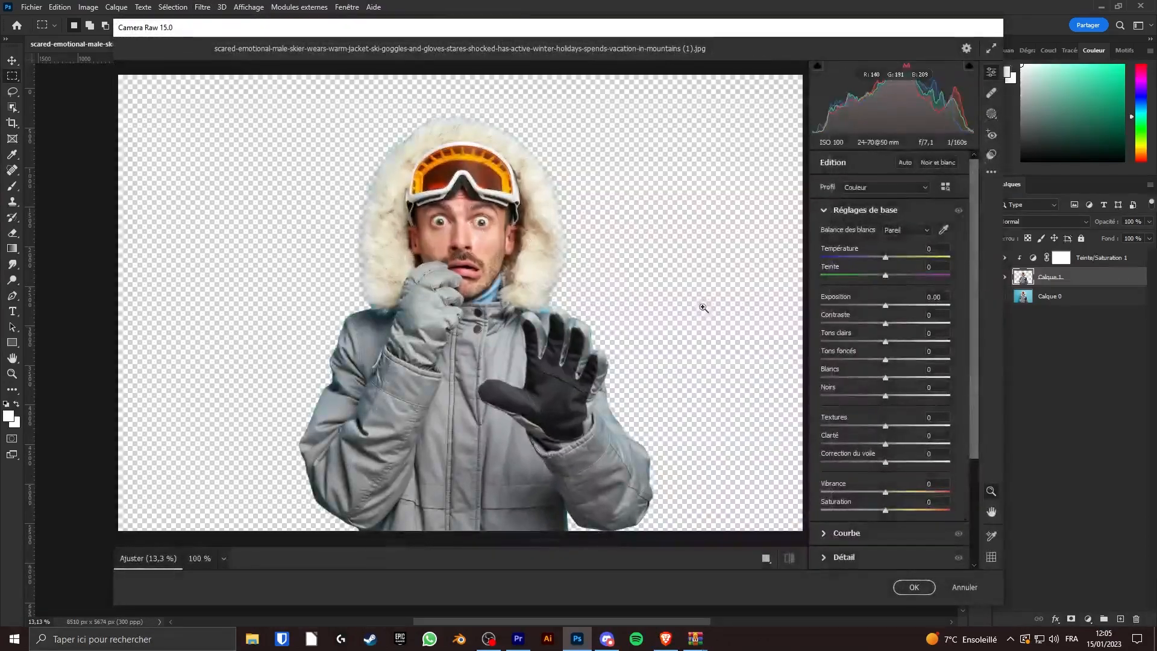
drag(885, 426, 829, 426)
scroll(540, 236, up, 5)
scroll(537, 238, down, 4)
scroll(476, 241, up, 5)
Step: Try a Clarté of +15, reset it to 0 and apply the Camera Raw filter to the skier
click(872, 426)
drag(873, 426, 897, 447)
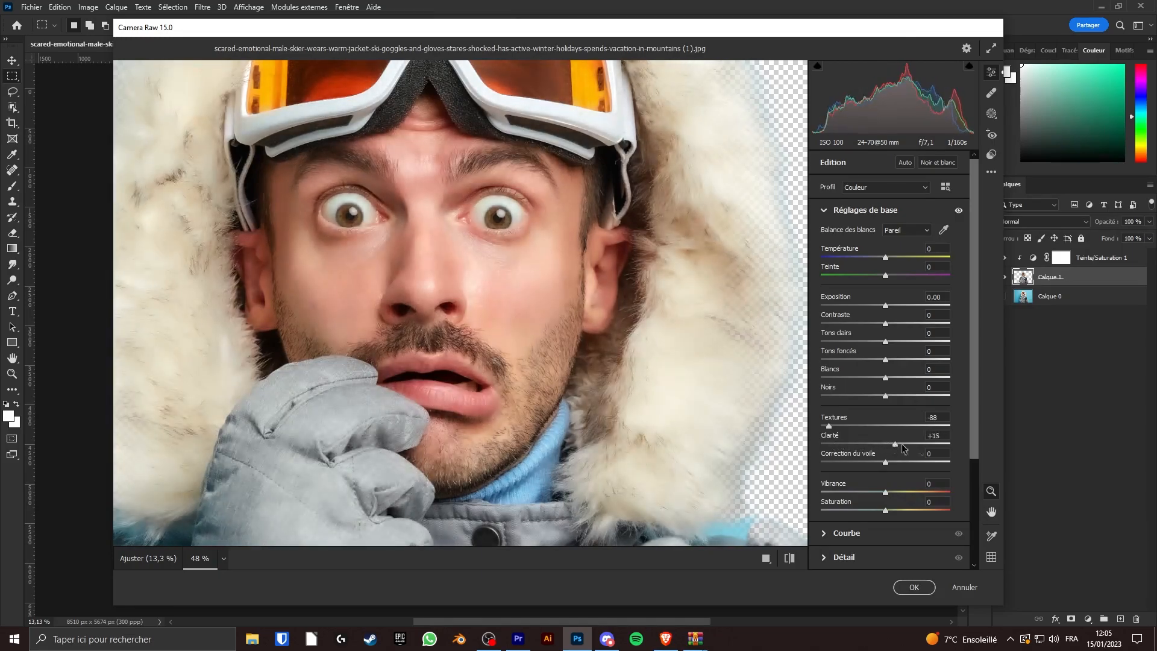
click(937, 435)
text(0)
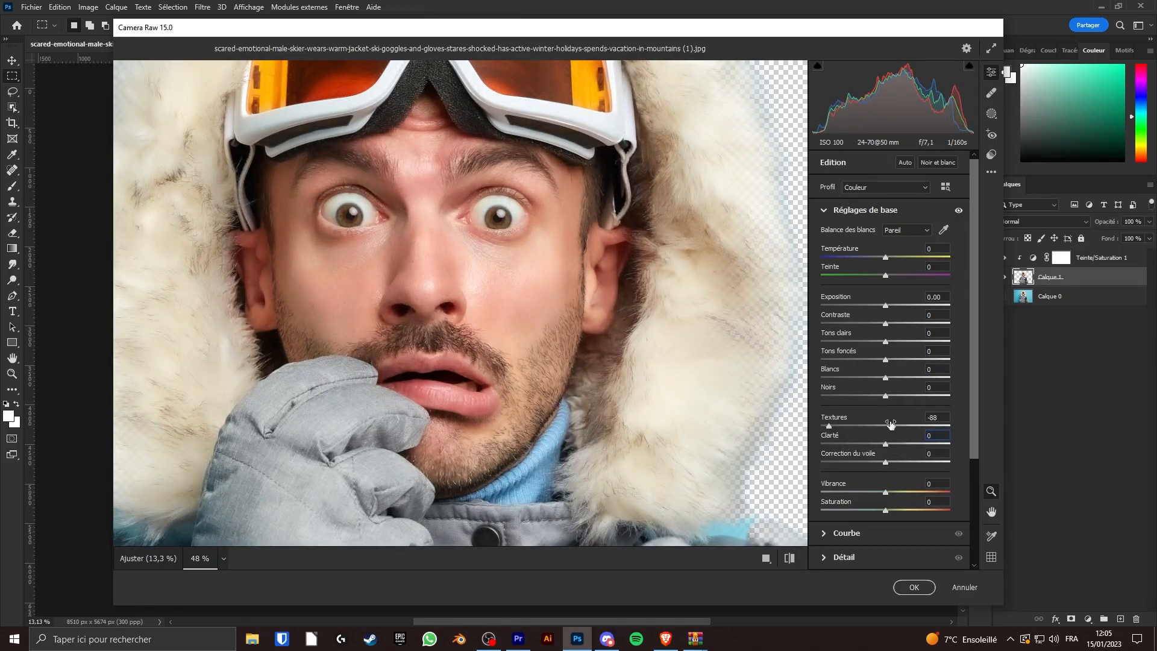
click(827, 210)
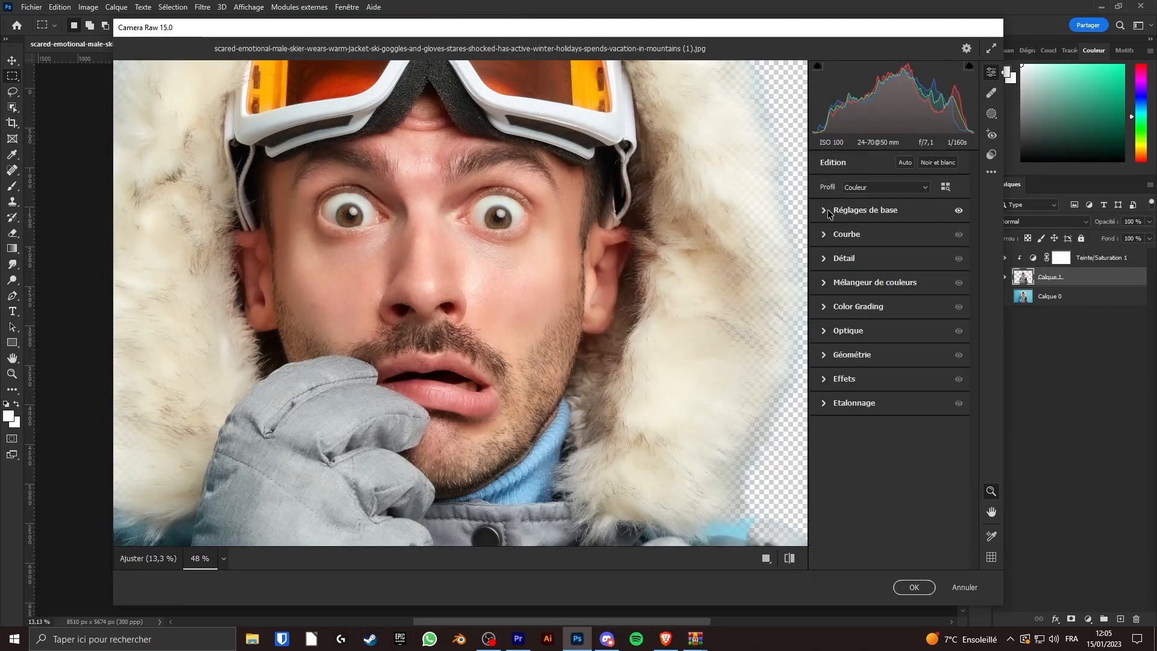
click(913, 586)
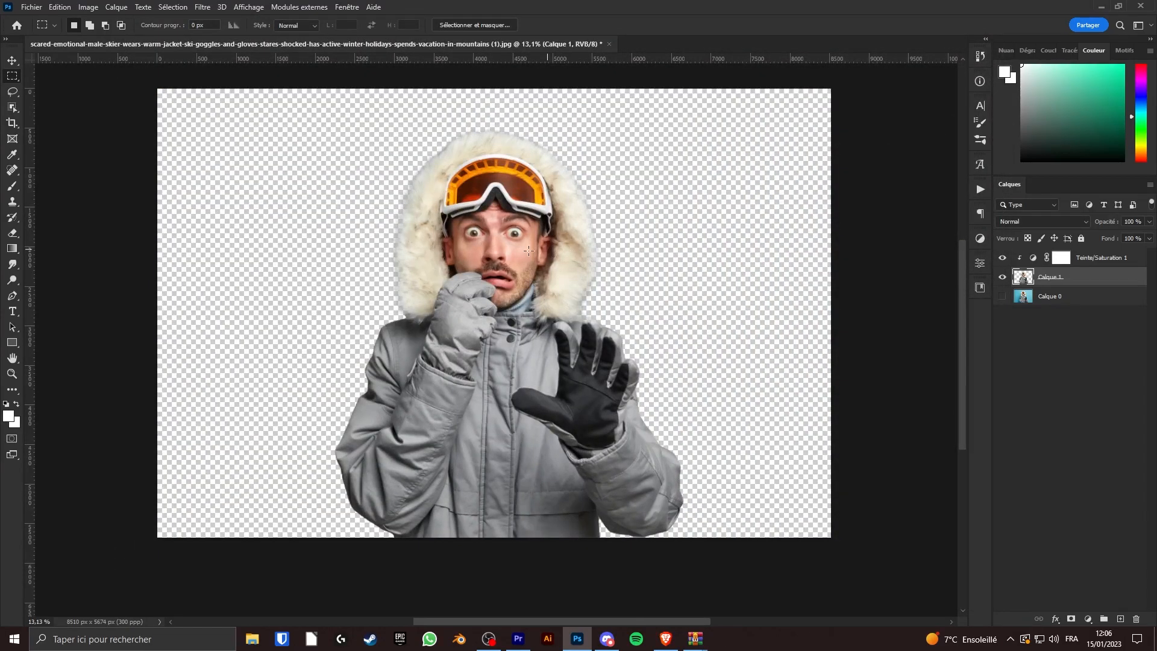
Step: Apply the Peinture à l'huile filter to Calque 1 with Stylisation 5,2, Netteté 2,8, Echelle 0,1 and Grosseur 0,0
drag(463, 248, 497, 261)
click(203, 7)
mouse_move(246, 184)
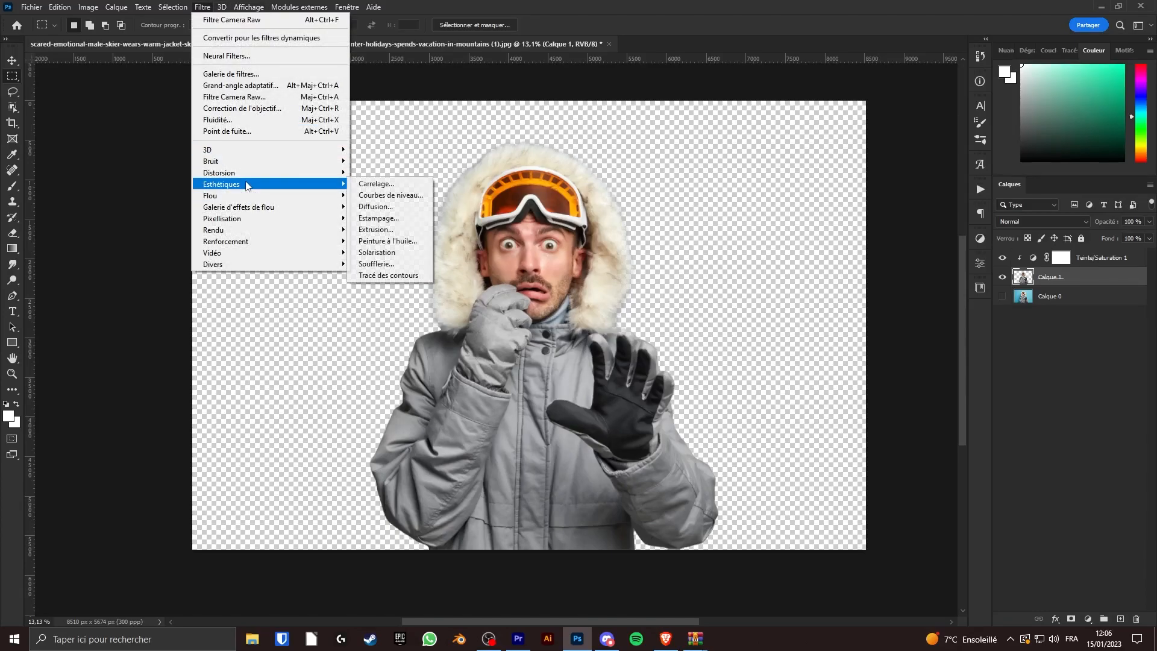
click(408, 242)
drag(735, 175, 743, 179)
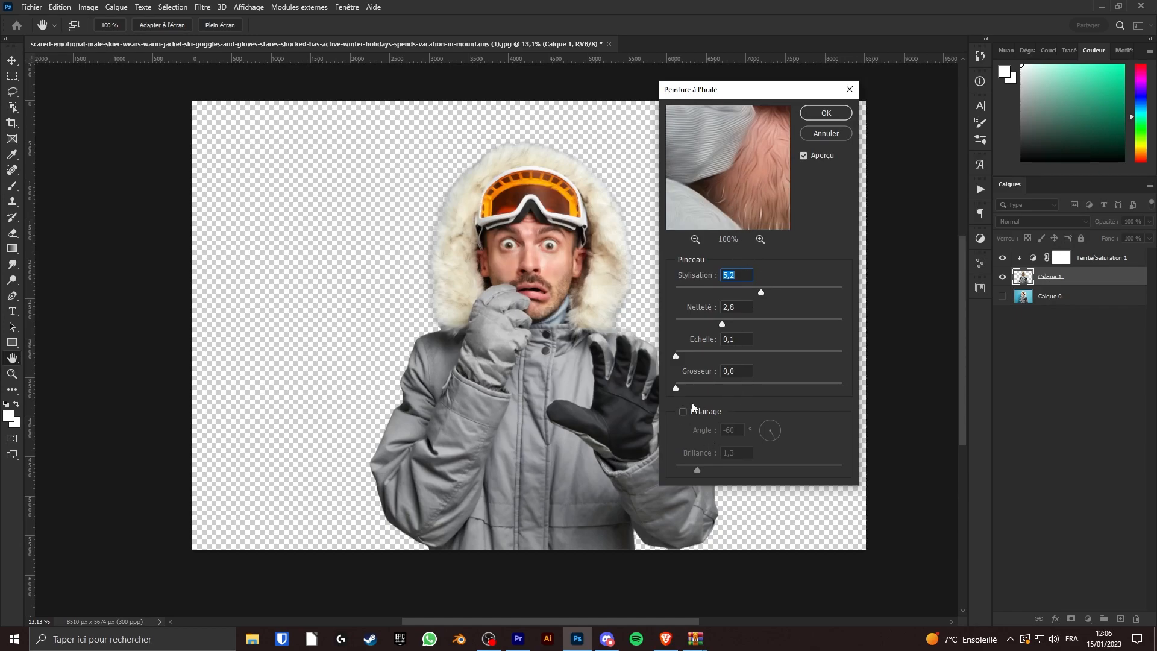
click(826, 113)
Step: Open the Peinture à l'huile filter on Calque 1, enable Eclairage and try Stylisation 10,0 with the preview on the face
click(202, 6)
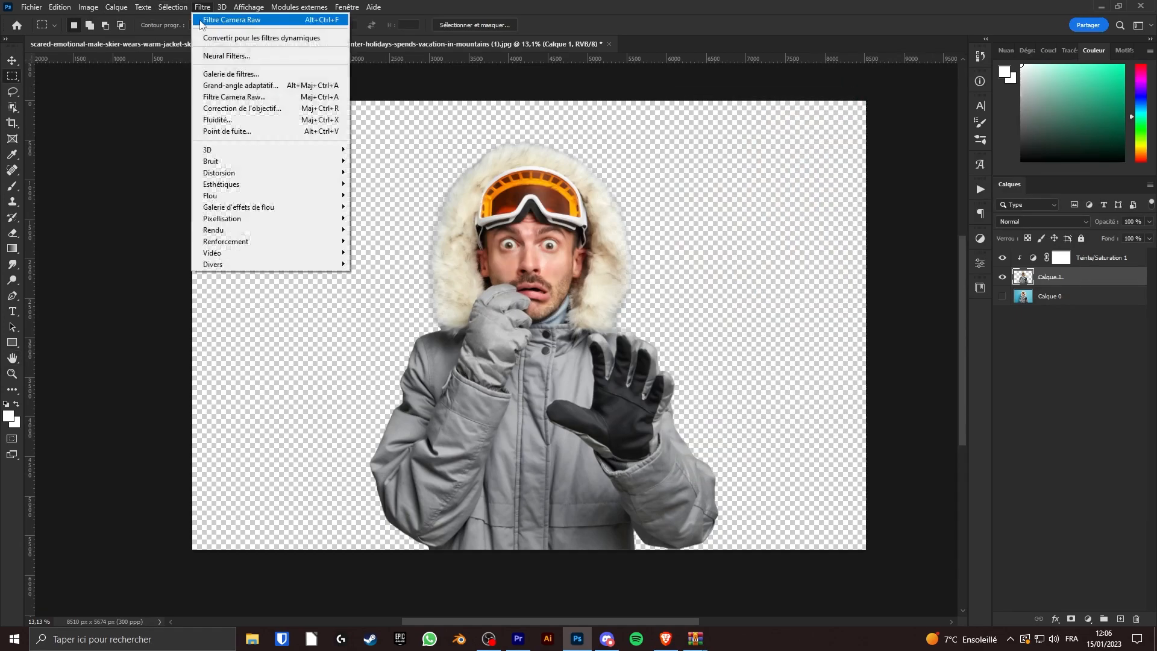
mouse_move(259, 184)
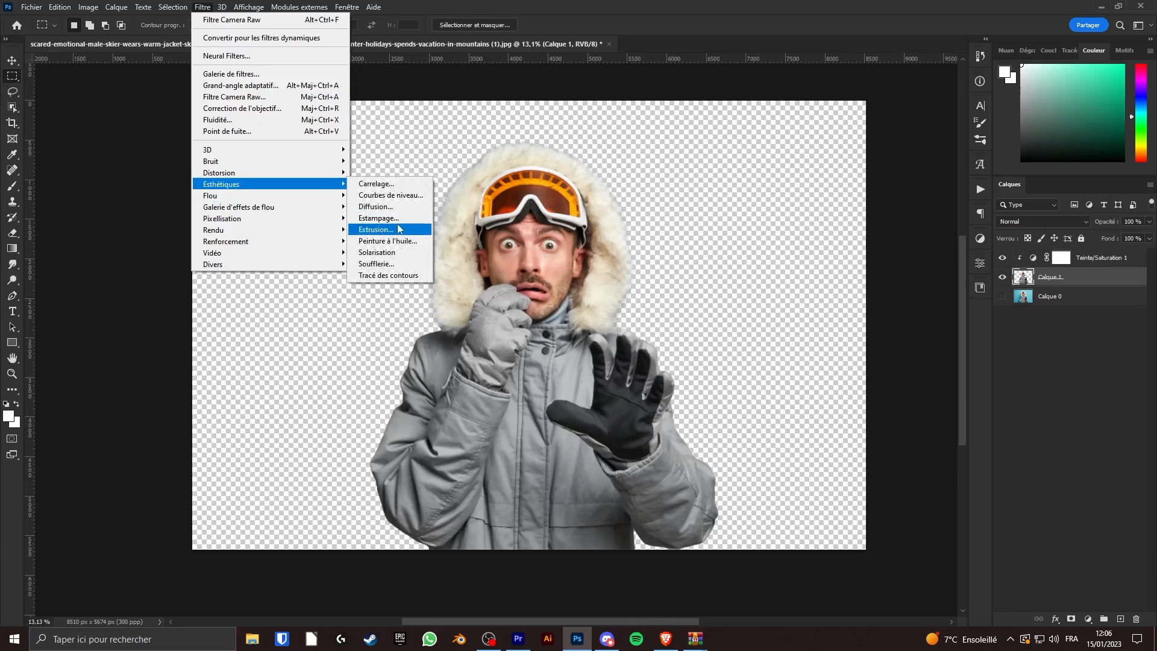
click(386, 241)
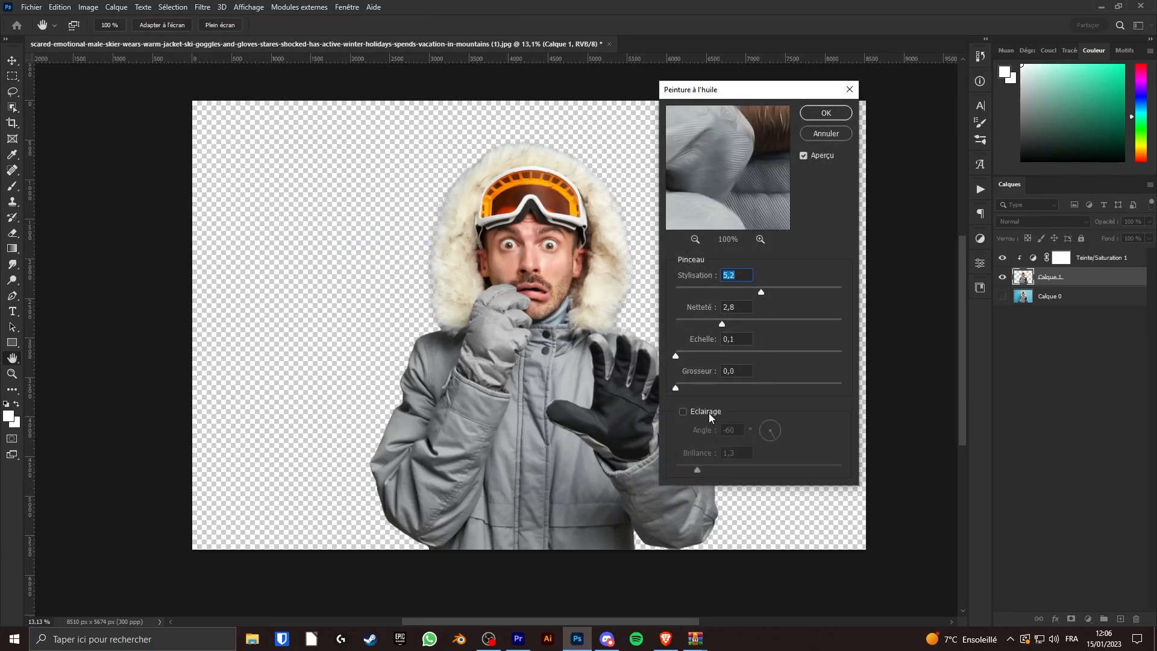
click(705, 412)
drag(749, 263, 748, 265)
mouse_move(749, 173)
mouse_down()
mouse_move(775, 226)
mouse_move(747, 196)
mouse_up()
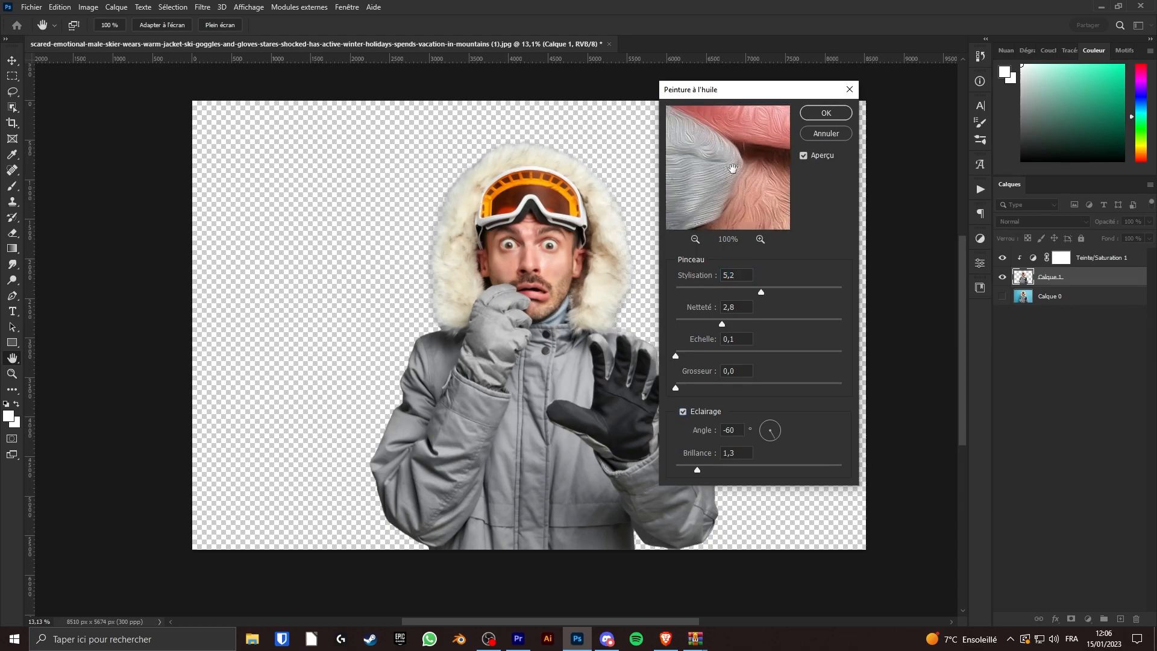
click(501, 252)
drag(762, 193, 744, 219)
mouse_move(754, 136)
mouse_down()
mouse_move(754, 309)
mouse_move(898, 299)
mouse_up()
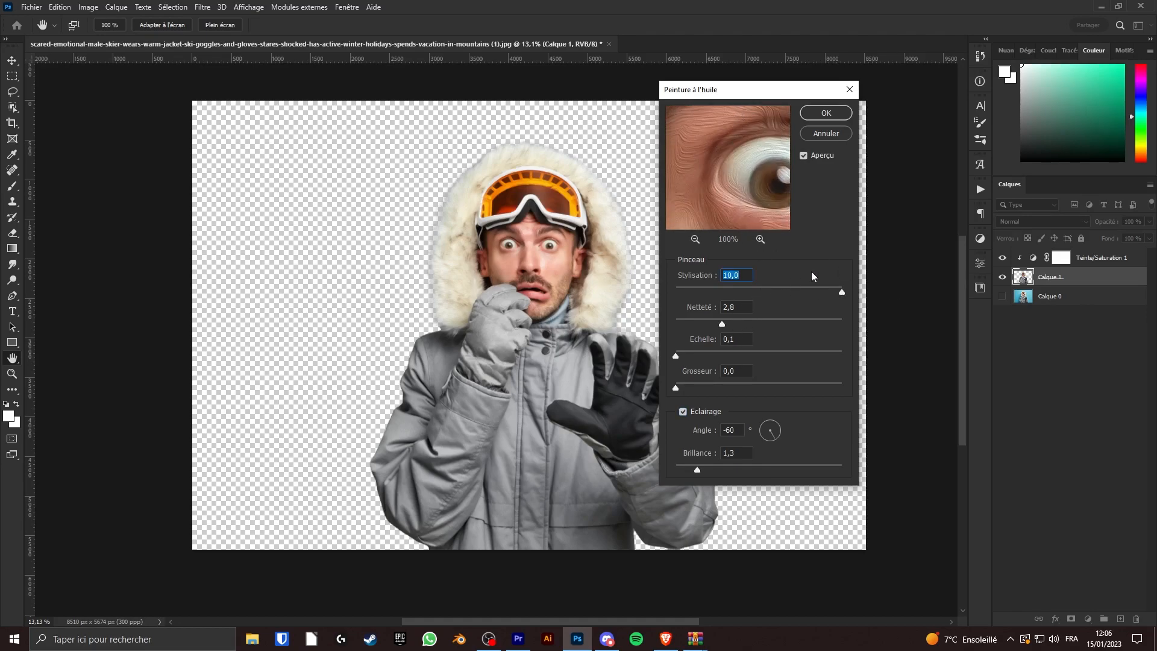
Step: Turn off Eclairage and set Stylisation to 5,5, checking the whole face in the filter preview
click(690, 412)
drag(816, 288, 766, 291)
click(700, 239)
click(701, 239)
click(700, 238)
click(700, 239)
click(701, 238)
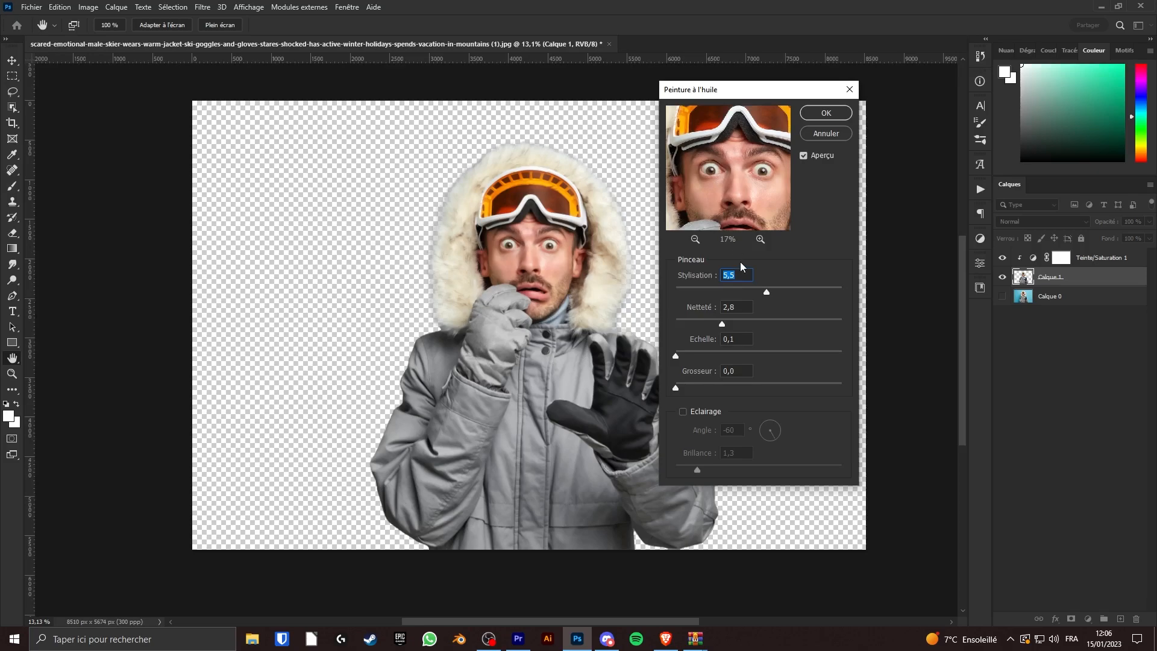
Step: Set Netteté to 5,0 and apply the Peinture à l'huile filter to Calque 1
click(760, 239)
drag(723, 325, 670, 322)
drag(790, 323, 753, 323)
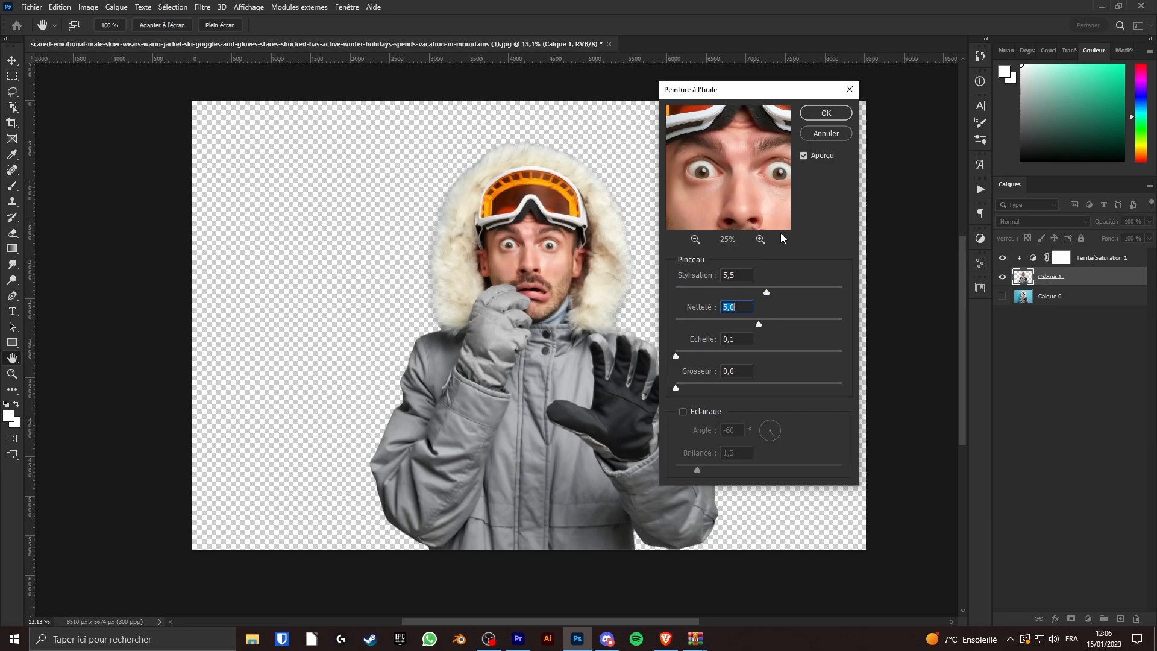
click(814, 117)
Step: Show Calque 0 and toggle Calque 1 off and on to compare the filtered skier with the original photo
scroll(535, 263, up, 3)
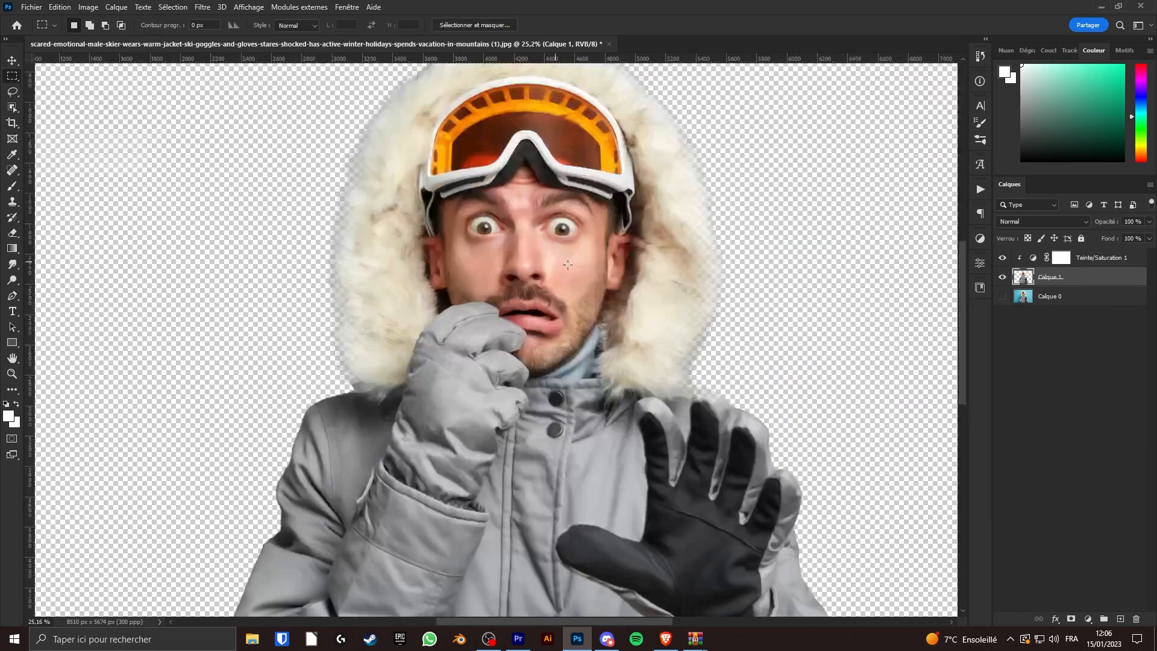
click(1002, 296)
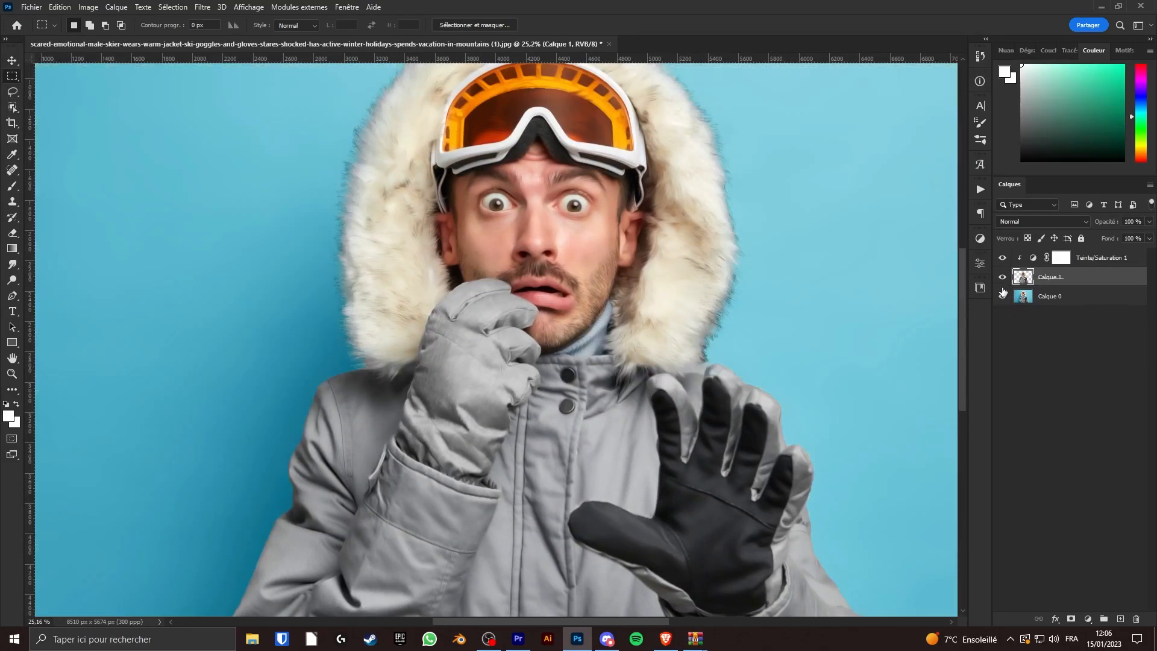
click(1003, 277)
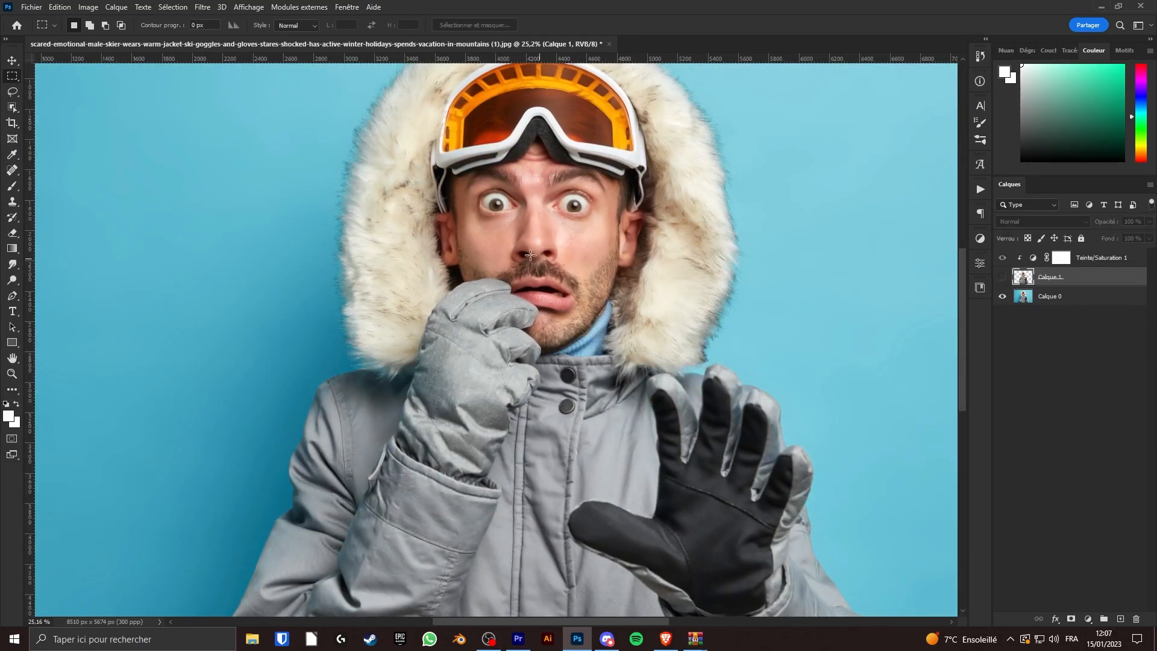
click(1004, 277)
scroll(616, 290, down, 4)
drag(616, 289, 593, 284)
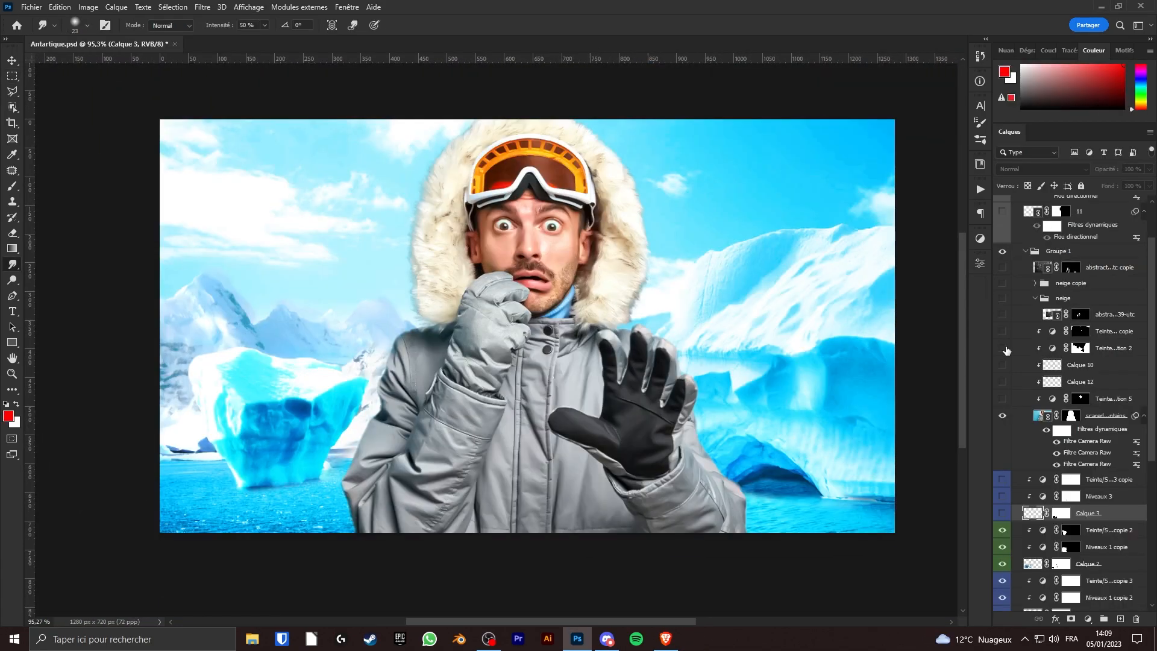
Step: In Antartique.psd, show the Teinte/Saturation 2 adjustment that colours the skier's jacket red
click(1003, 348)
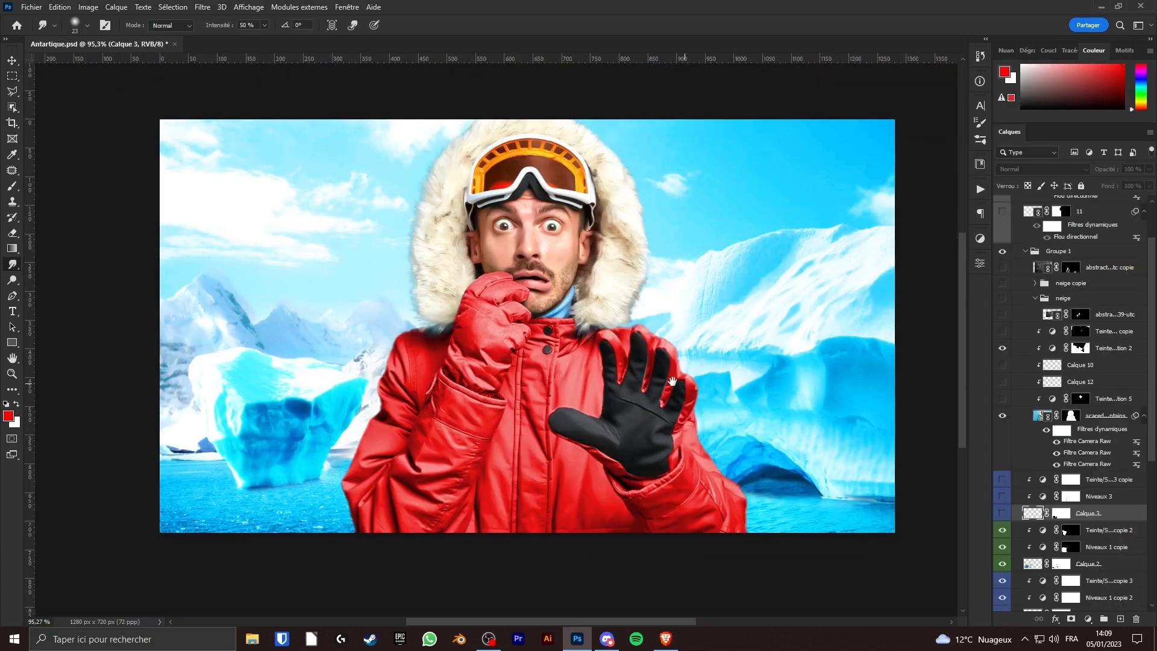
scroll(614, 360, up, 2)
drag(614, 359, 597, 320)
Step: Disable the layer mask of Teinte/Saturation 2 to examine the red tint over the whole skier
right_click(1078, 349)
click(1082, 353)
scroll(723, 362, down, 3)
scroll(550, 332, up, 3)
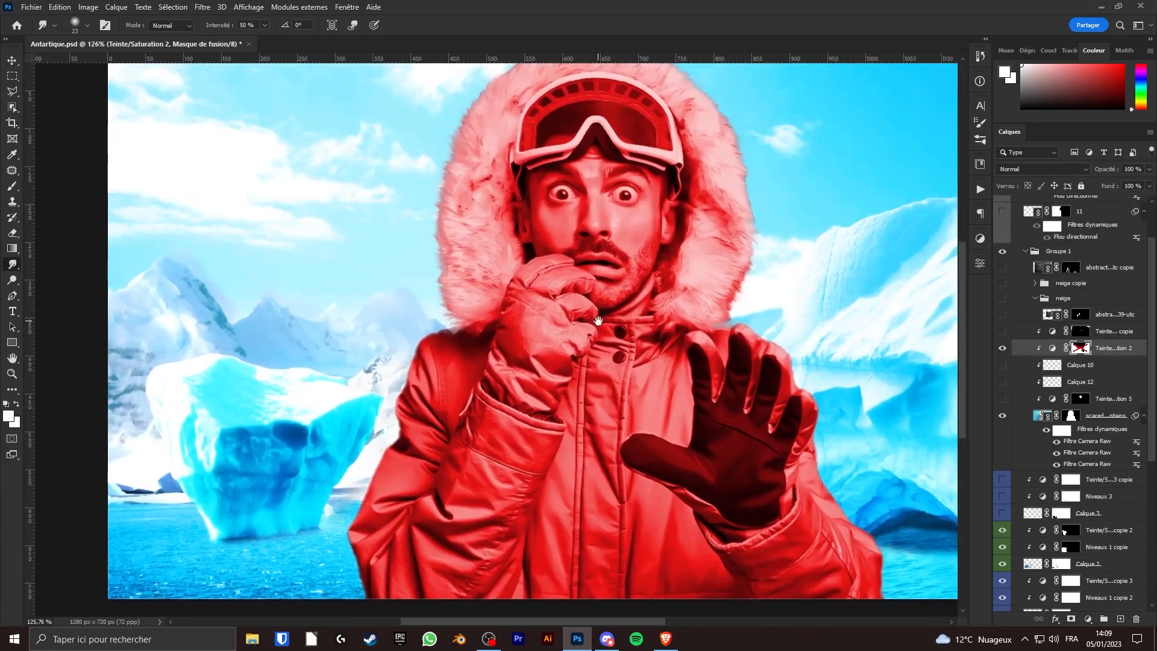
scroll(598, 321, down, 2)
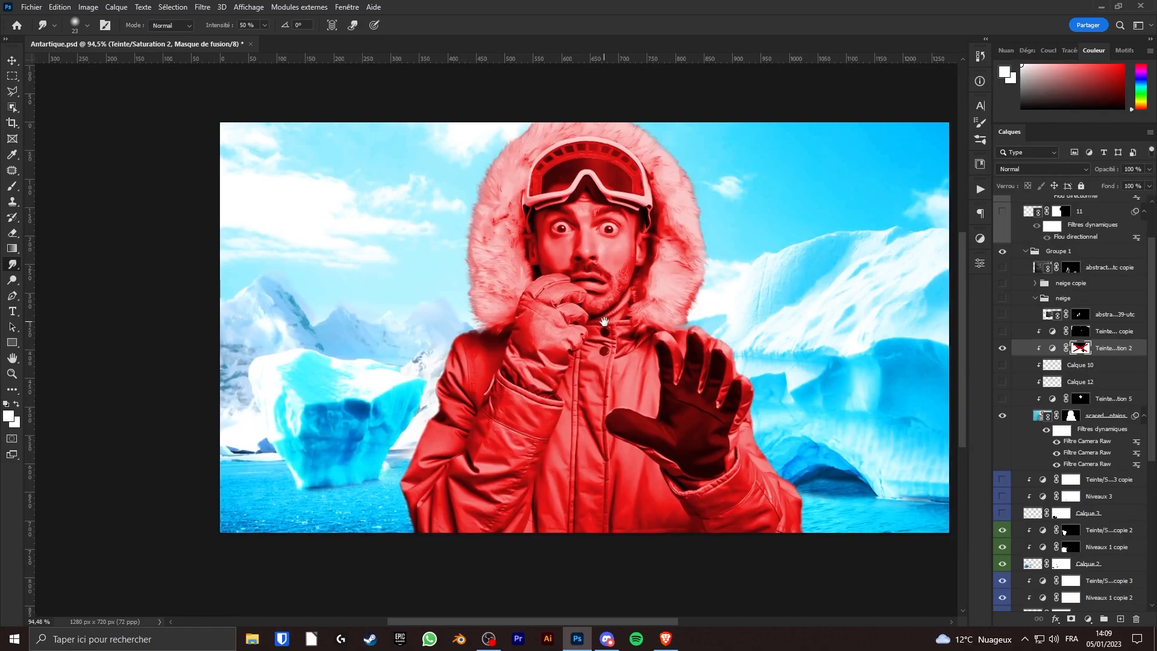
Step: Paint black on a blank white mask of Teinte/Saturation 2 over the forehead and goggles to remove the red tint there
right_click(1024, 352)
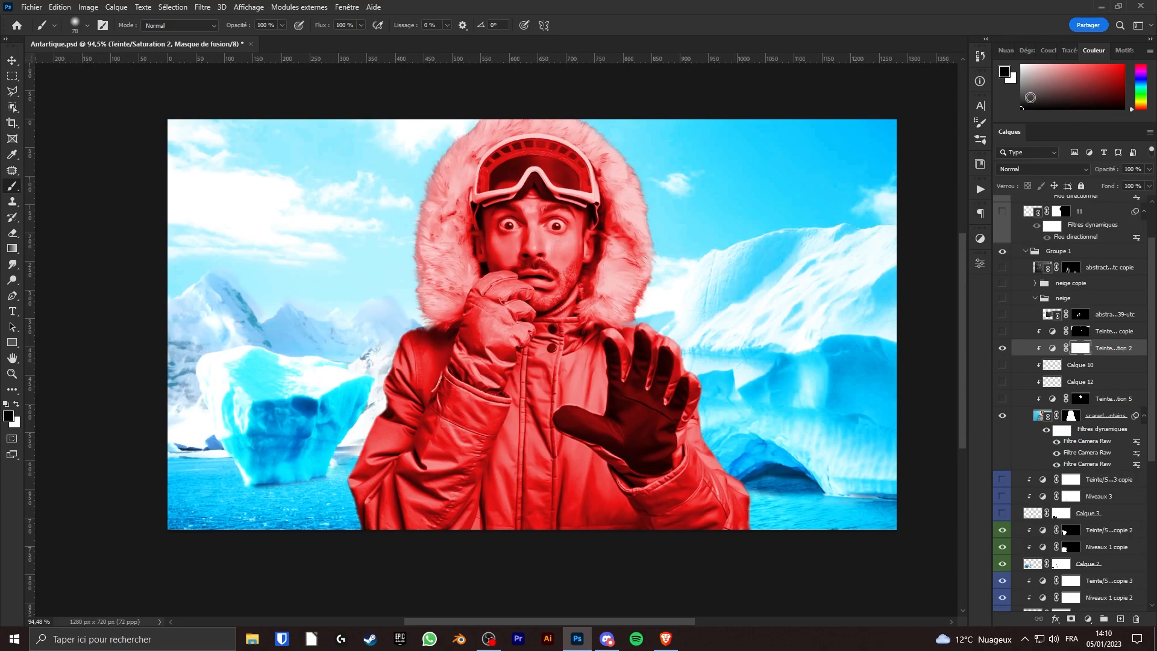
scroll(552, 219, up, 3)
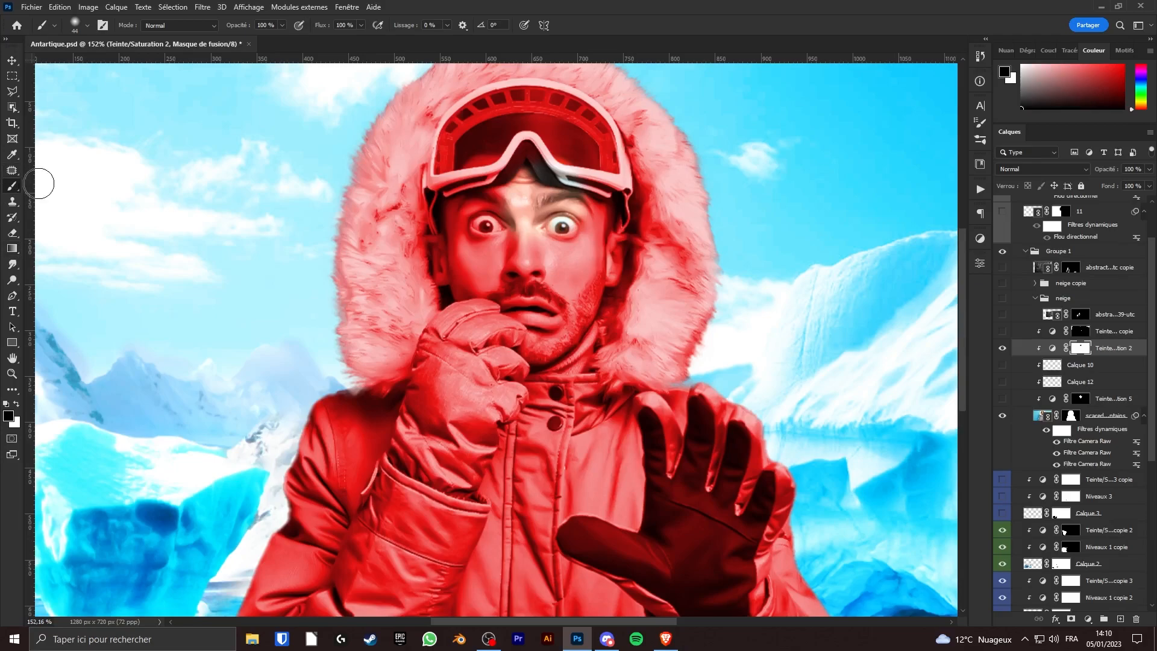
mouse_move(550, 157)
mouse_down()
mouse_move(537, 128)
mouse_move(478, 127)
mouse_up()
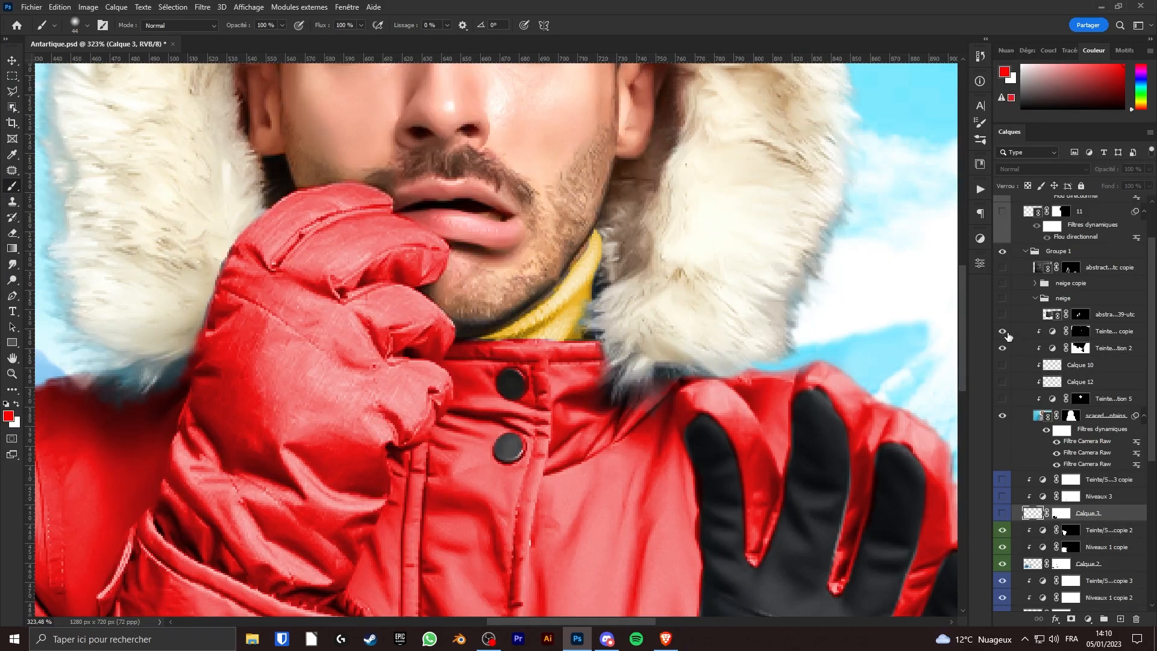
Step: Toggle the Teinte/Saturation copy above Teinte/Saturation 2 and Calque 12 to compare the collar colour and cheek redness
click(1003, 332)
click(1004, 332)
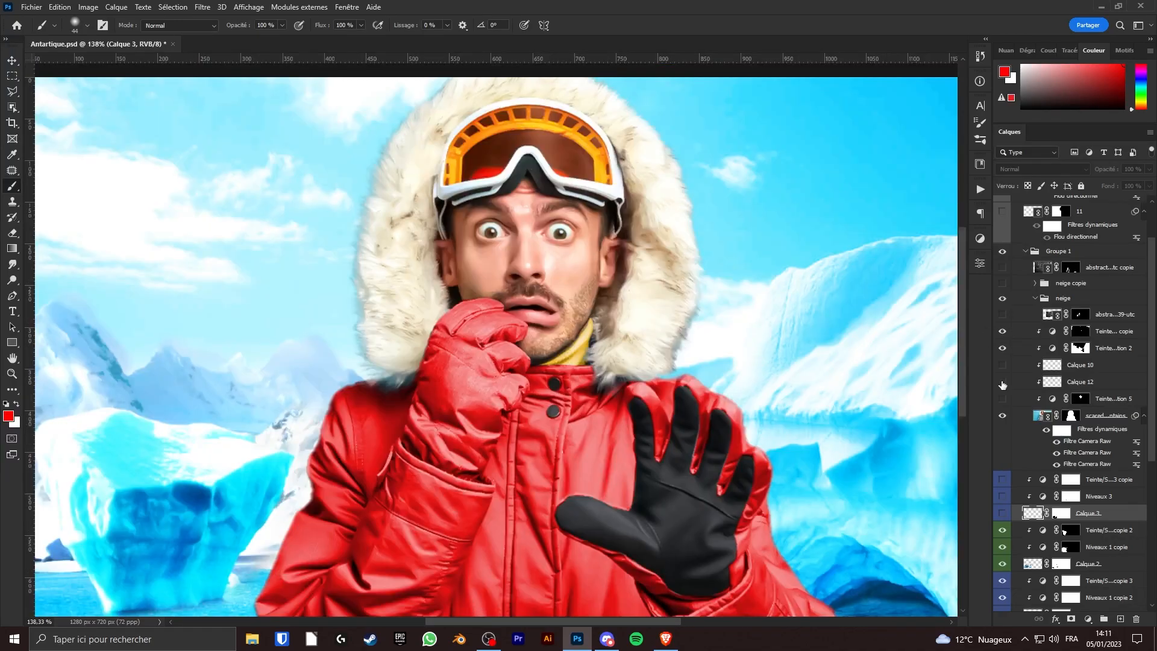
click(1002, 382)
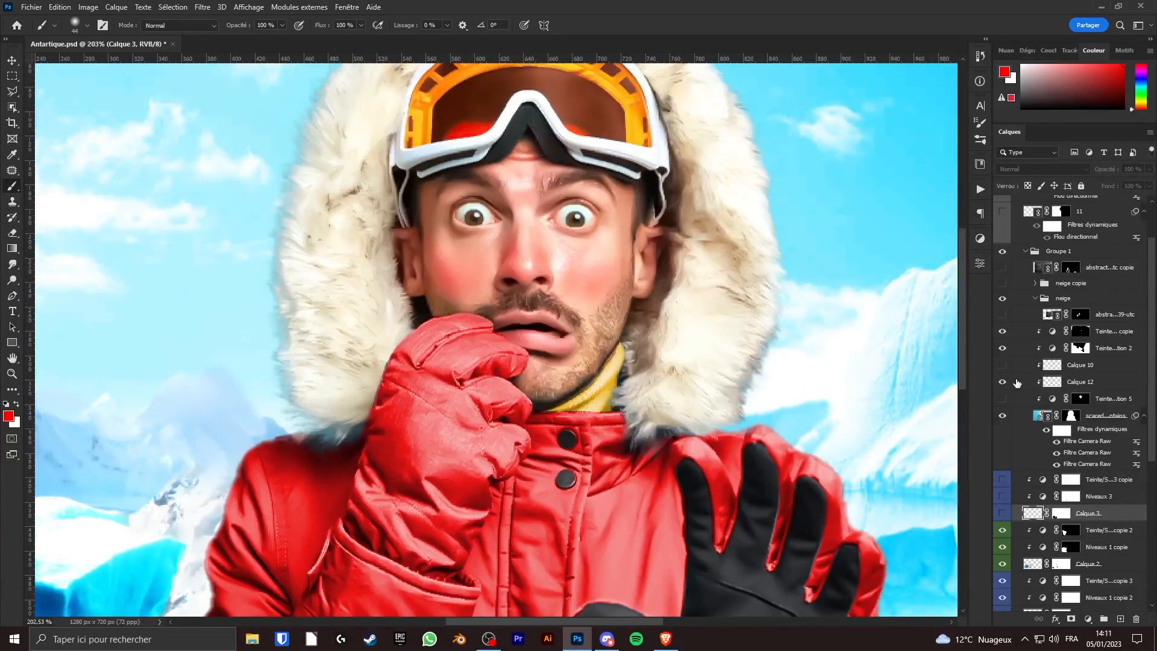
click(1003, 382)
Step: Add a layer above Calque 12 and paint red blush on both cheeks and the nose with the brush at 31 % opacity
click(1021, 385)
click(1121, 619)
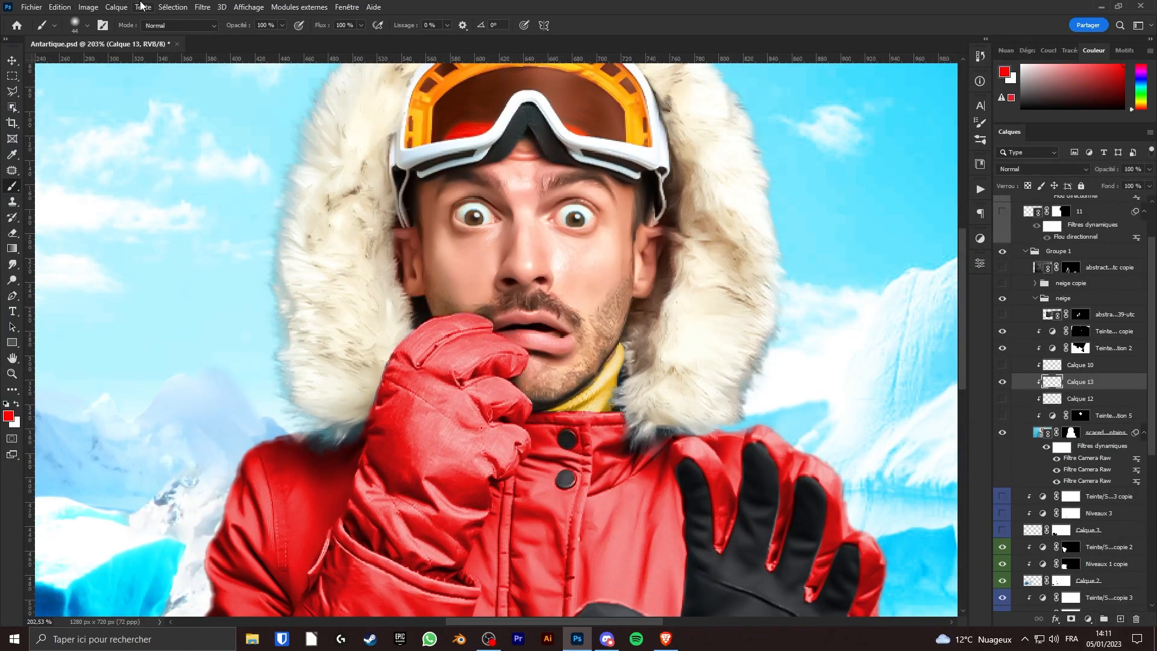
click(281, 25)
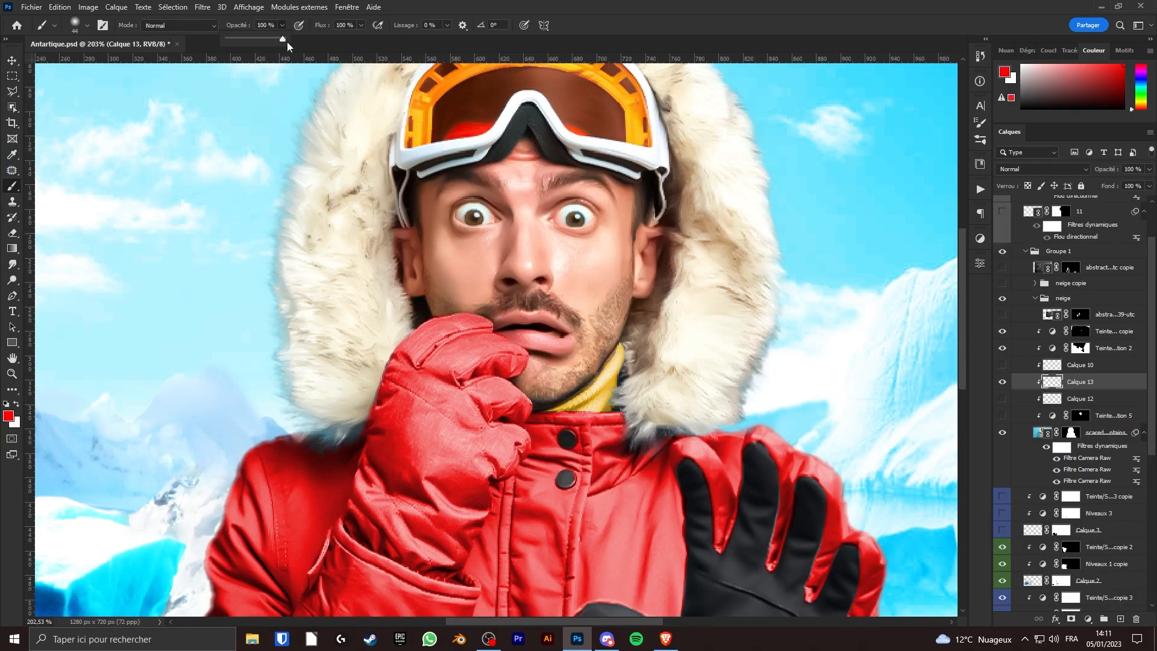
drag(262, 41, 243, 39)
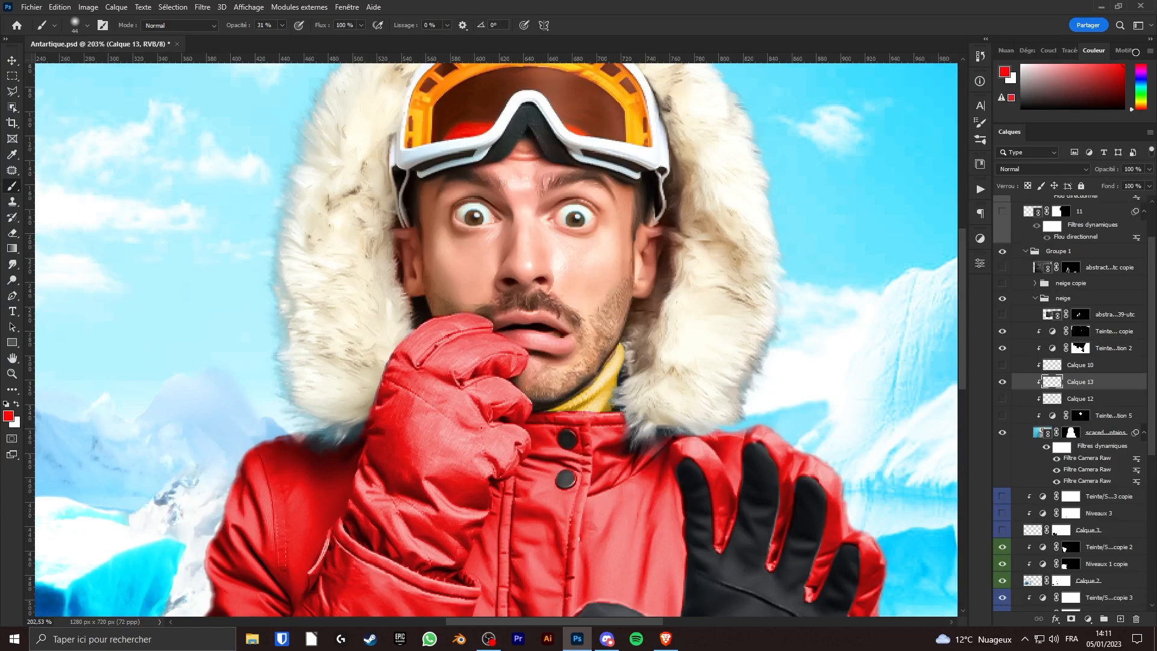
drag(580, 265, 594, 272)
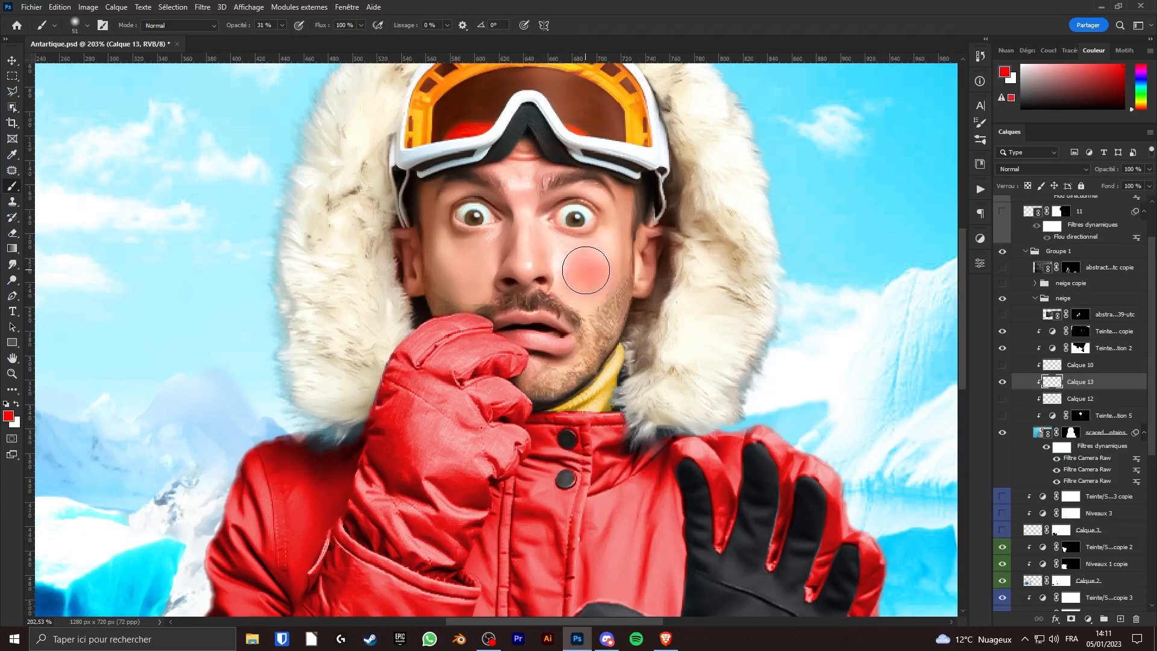
drag(465, 266, 455, 264)
drag(527, 248, 563, 250)
Step: Adjust the opacity of Calque 13, hide it and show Calque 12 in its place
click(1148, 169)
mouse_move(1137, 183)
mouse_down()
mouse_move(1119, 185)
mouse_move(1151, 185)
mouse_up()
click(1002, 381)
key(ctrl+0)
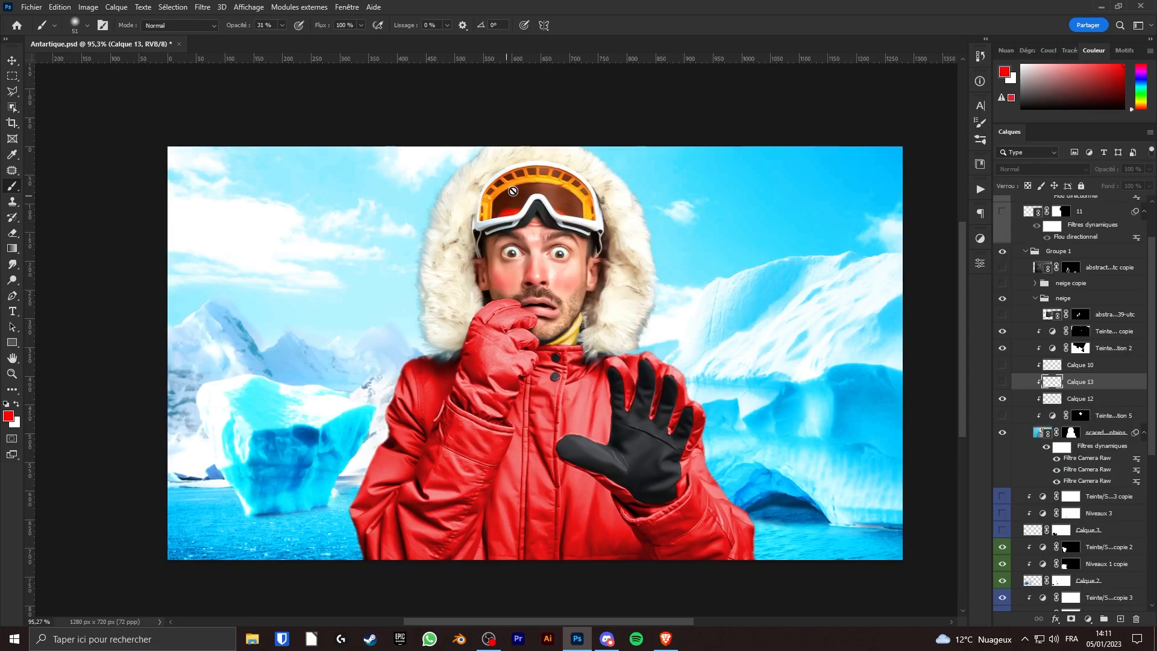
Step: Toggle Calque 10 on and off to examine the light reflection on the ski goggles
scroll(547, 175, up, 5)
drag(549, 174, 551, 193)
scroll(550, 198, up, 3)
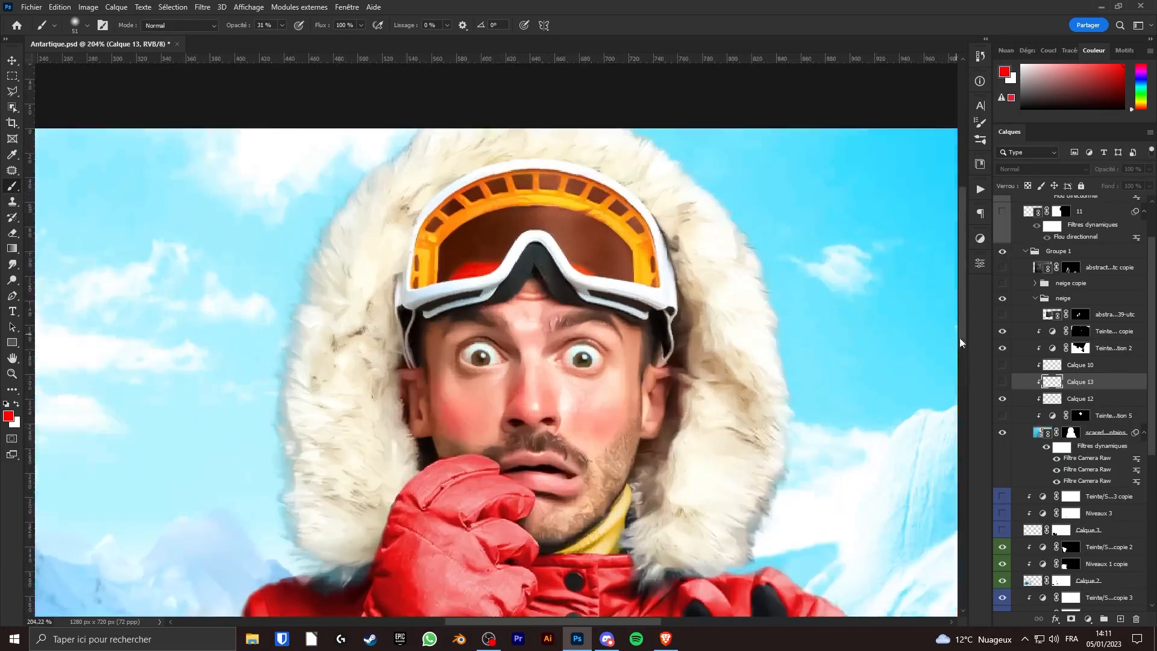
click(1002, 365)
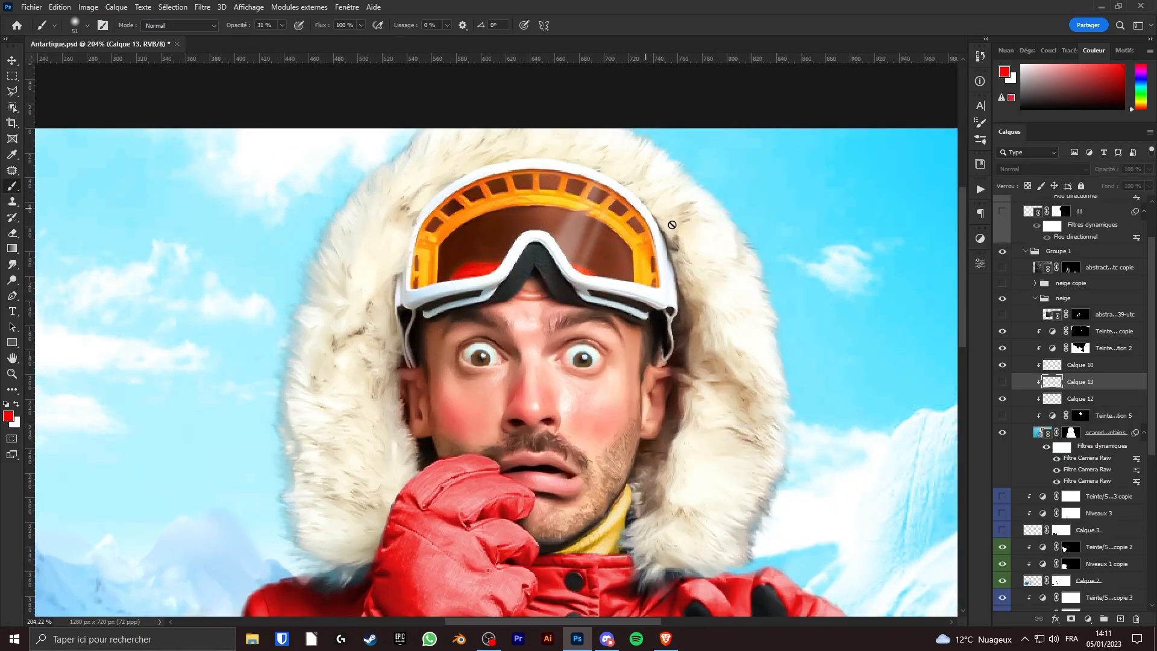
click(1081, 365)
click(1002, 364)
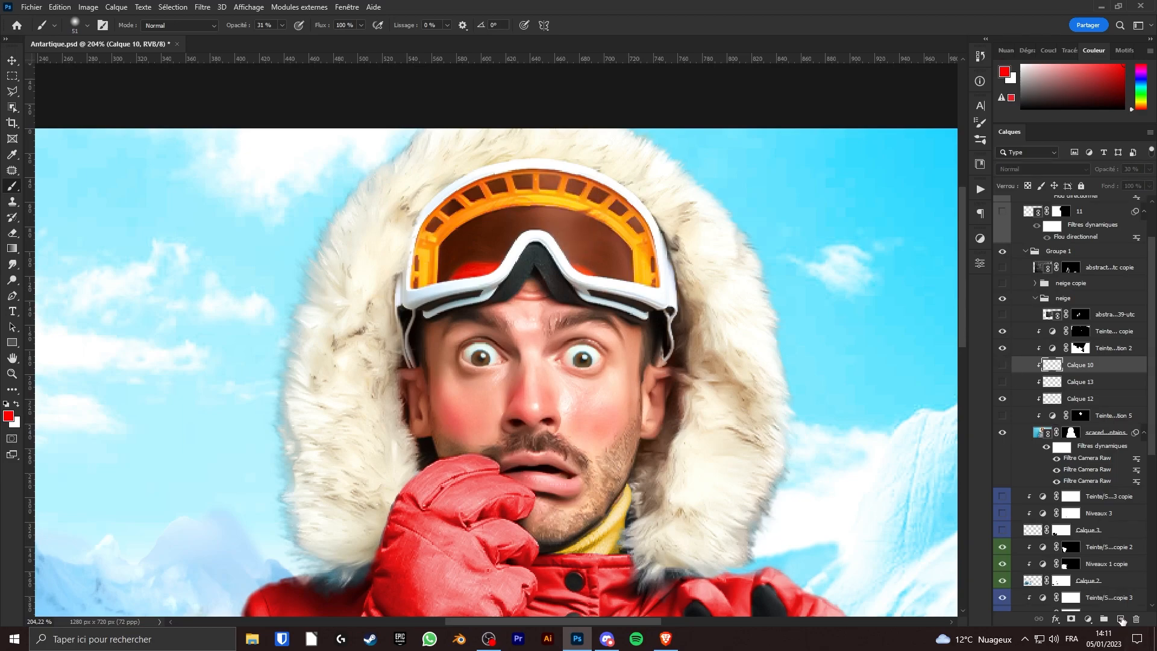
Step: Add a layer above Calque 10 and paint semi-transparent white reflection streaks across the goggle lens
click(1120, 618)
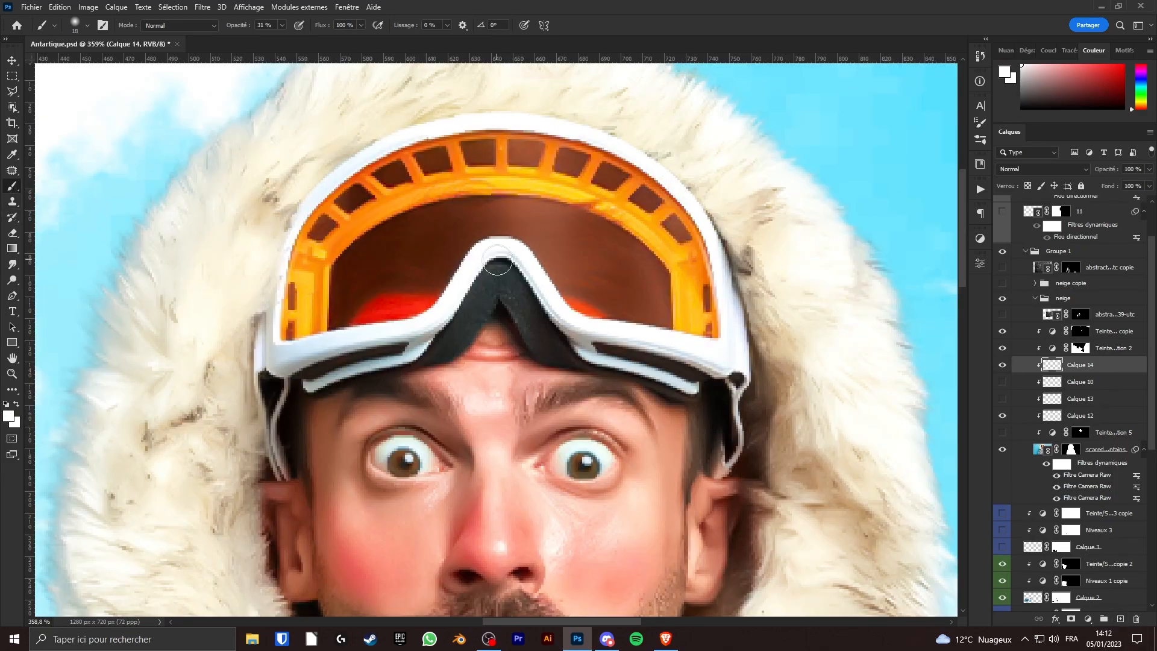
mouse_move(554, 268)
mouse_down()
mouse_move(609, 171)
mouse_move(549, 281)
mouse_move(580, 301)
mouse_move(648, 184)
mouse_up()
alt+right_click(578, 306)
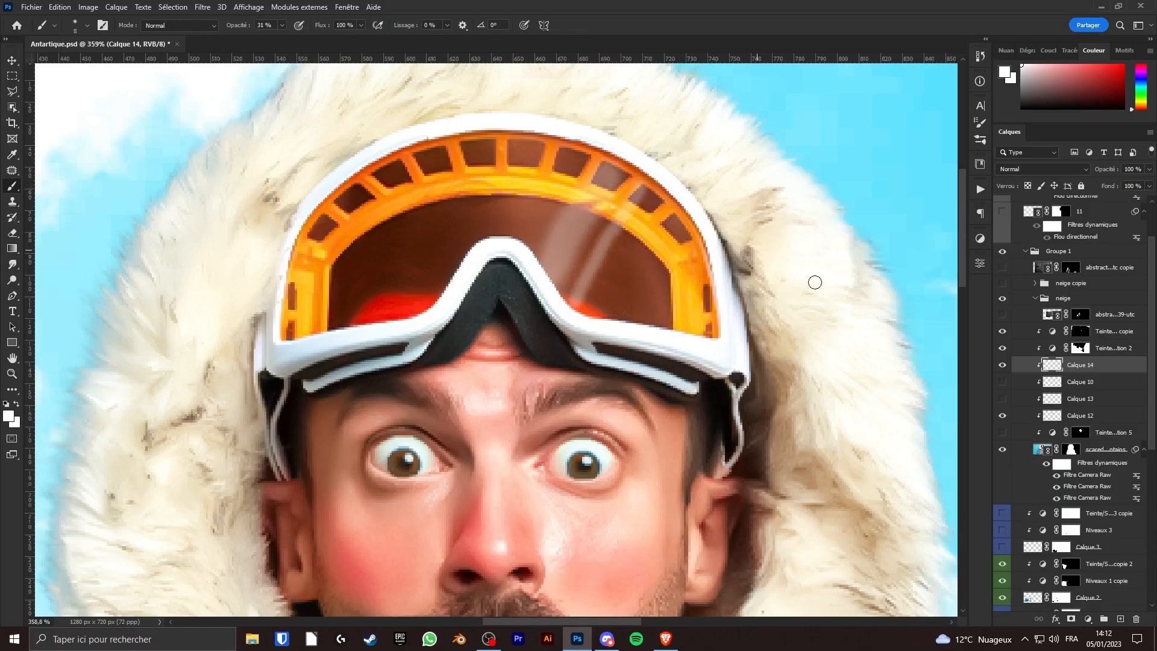
Step: Hide Calque 14 and show Calque 10 as the goggle reflection instead
click(1003, 365)
click(1002, 382)
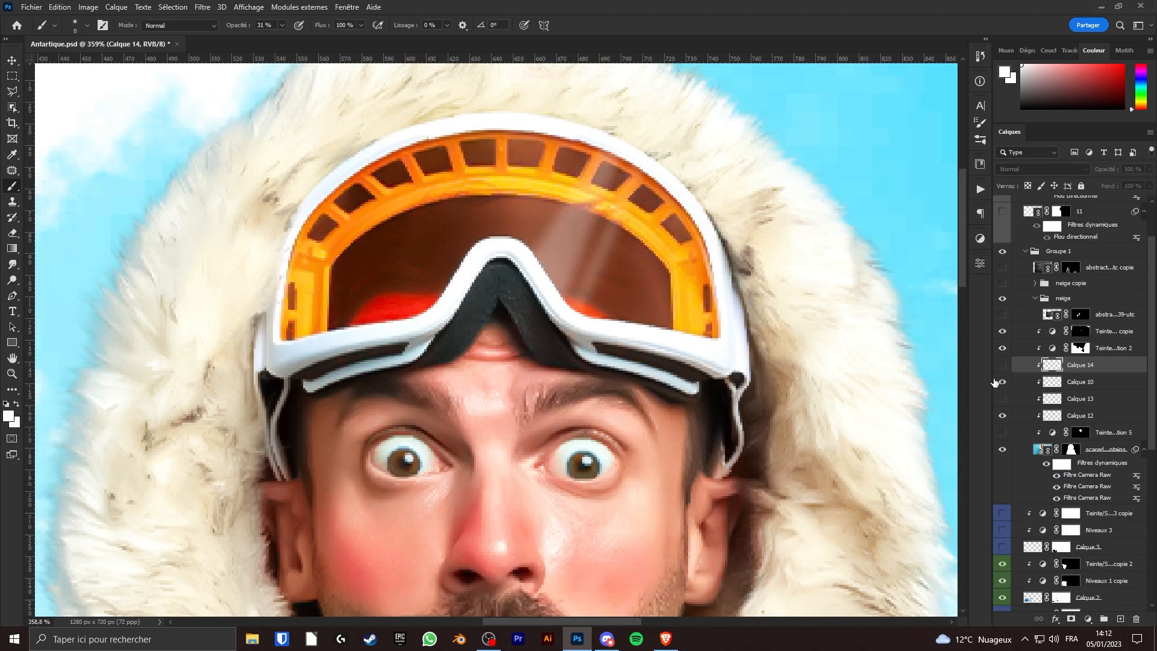
scroll(632, 314, down, 5)
drag(605, 261, 604, 222)
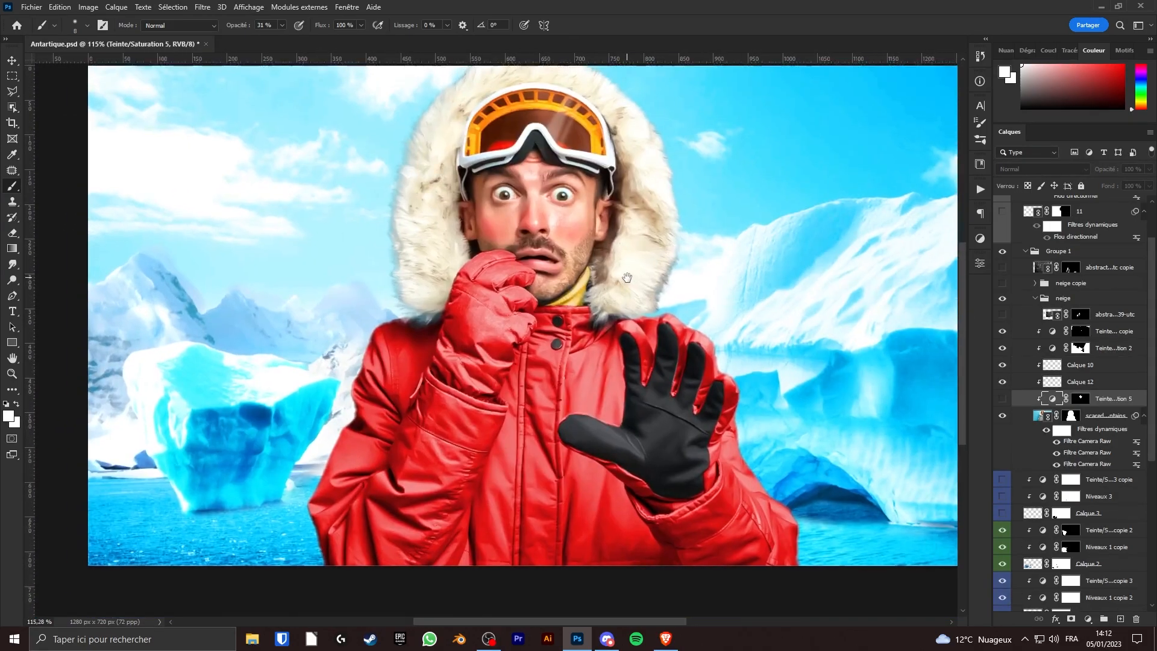
Step: Show the Teinte/Saturation 5 adjustment on the skier's face and check its hue and saturation settings
drag(626, 279, 622, 296)
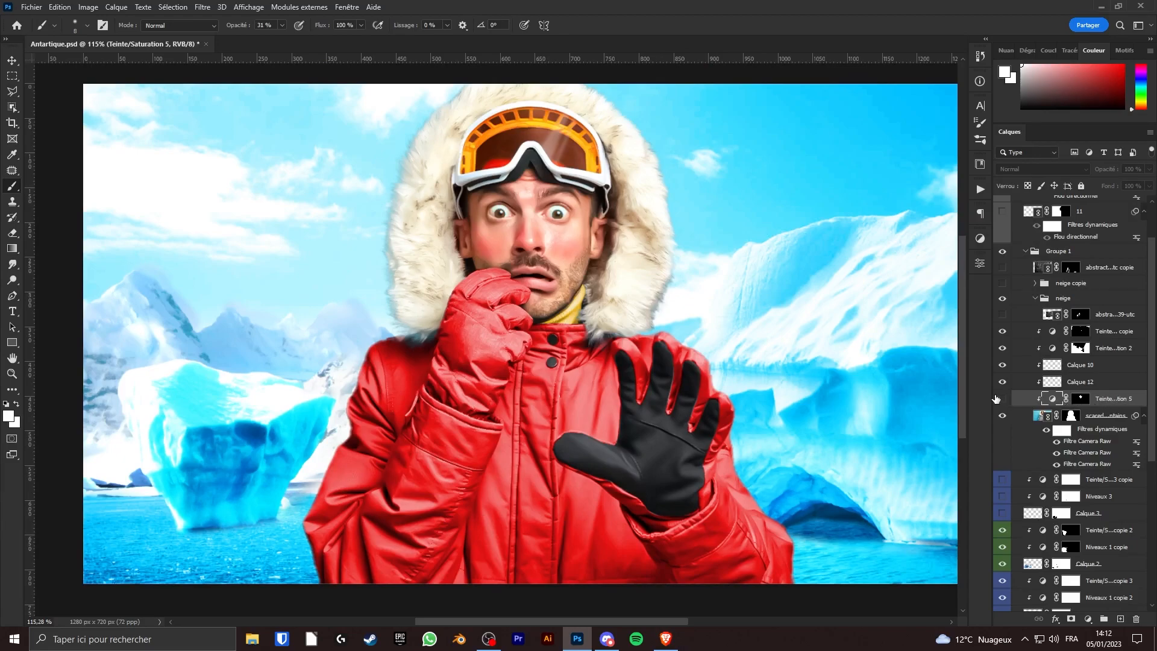
scroll(546, 211, up, 3)
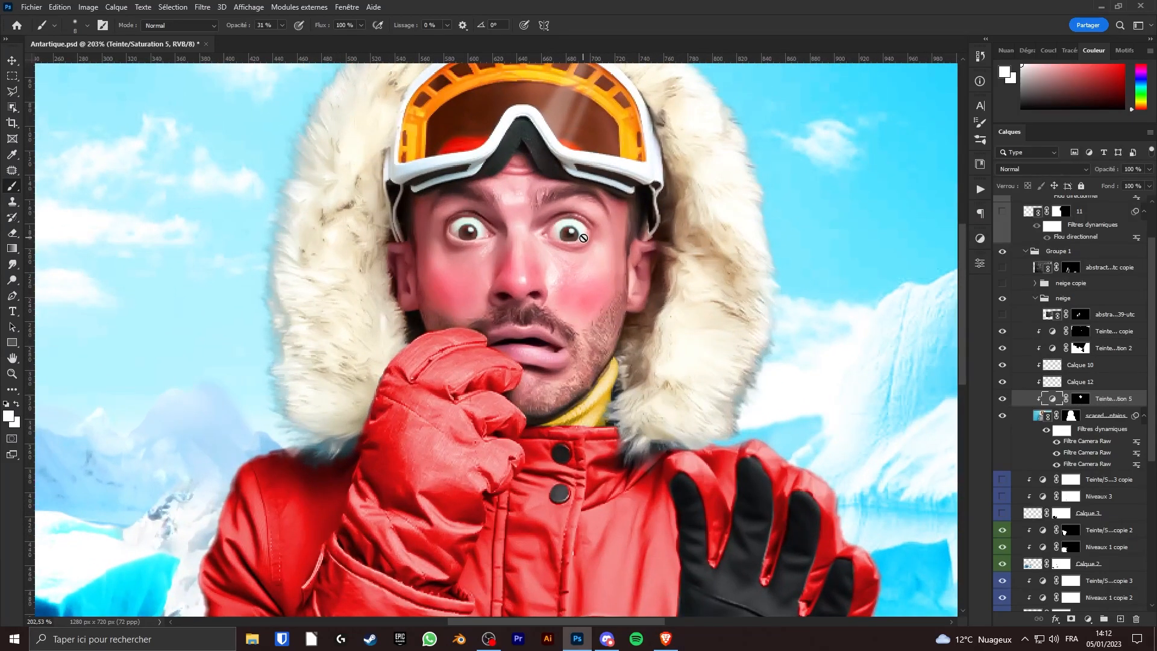
click(980, 264)
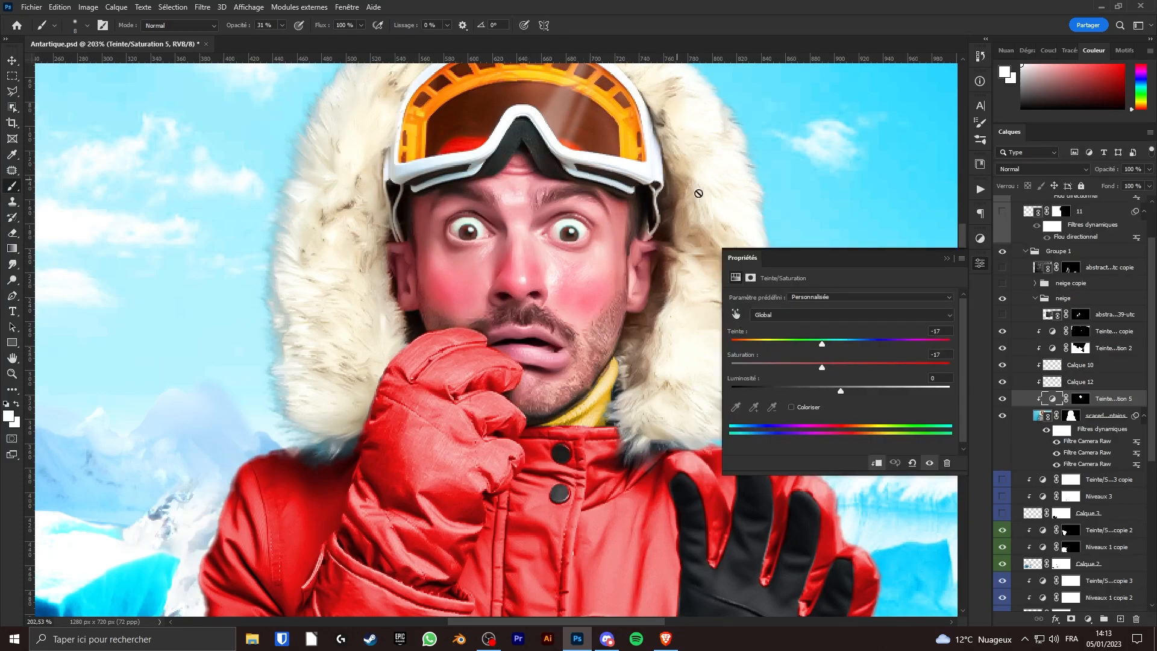
click(945, 258)
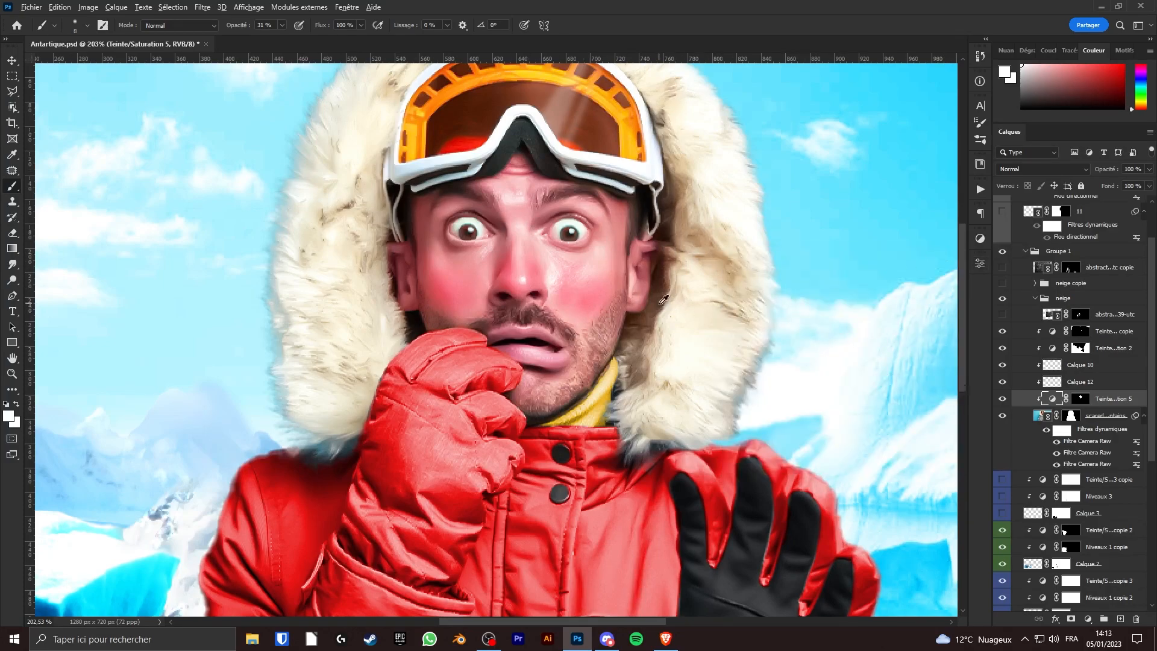
Step: Show the snow texture layer in the neige group and examine the snow on the raised glove and shoulder
scroll(688, 292, down, 5)
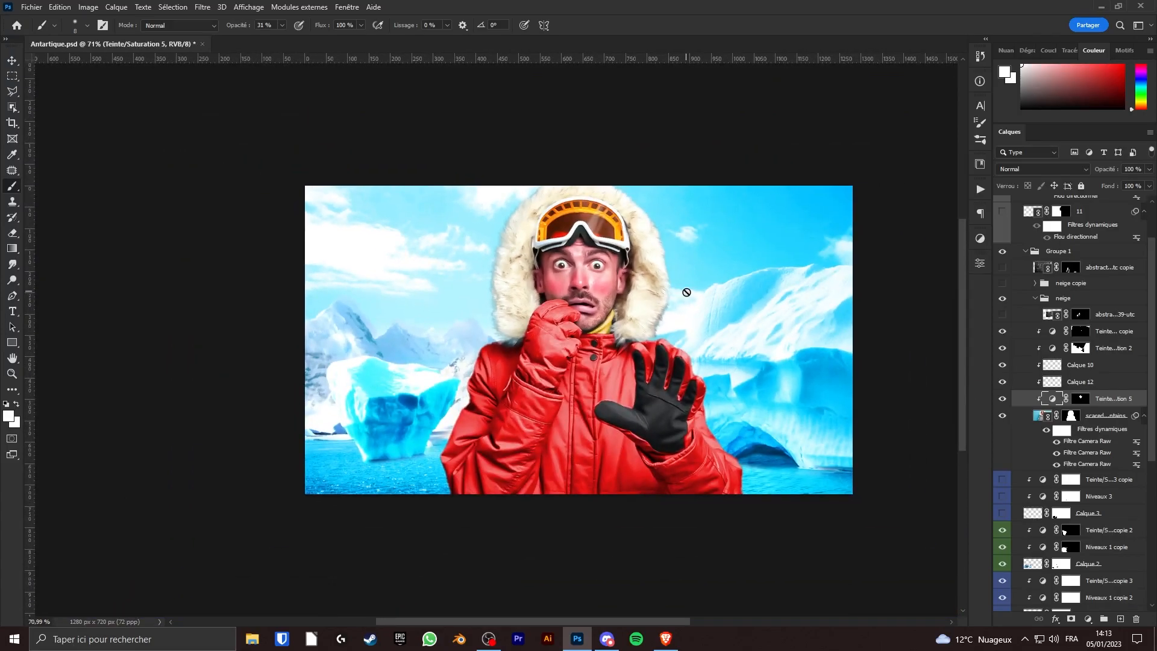
scroll(686, 292, up, 2)
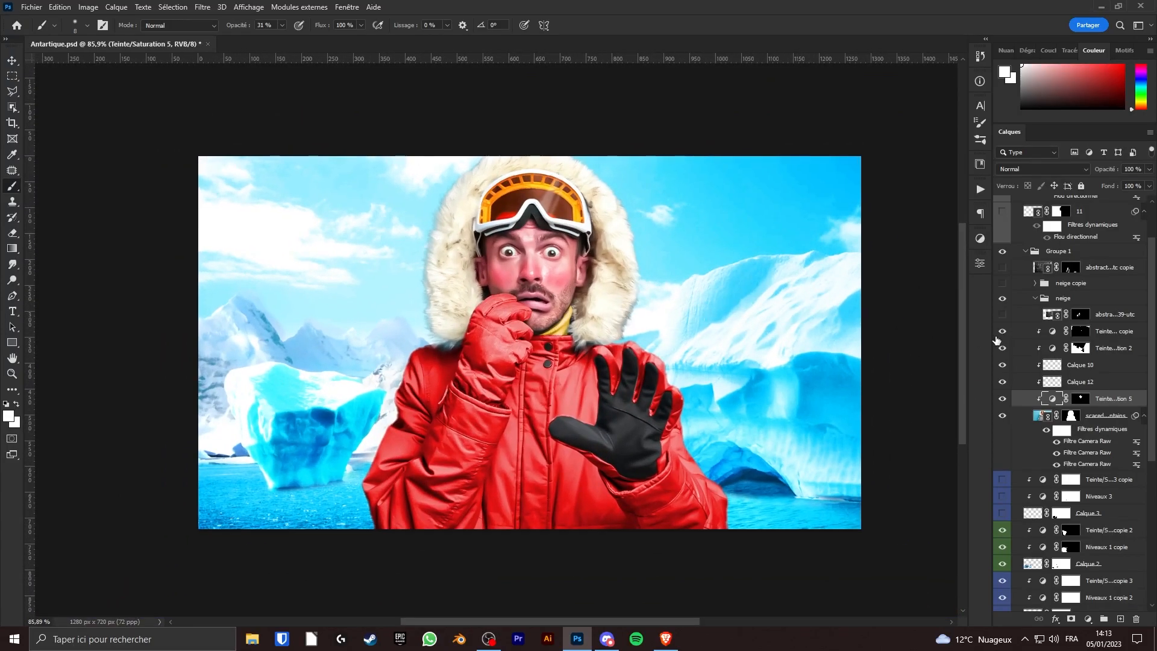
click(1002, 314)
scroll(511, 322, up, 4)
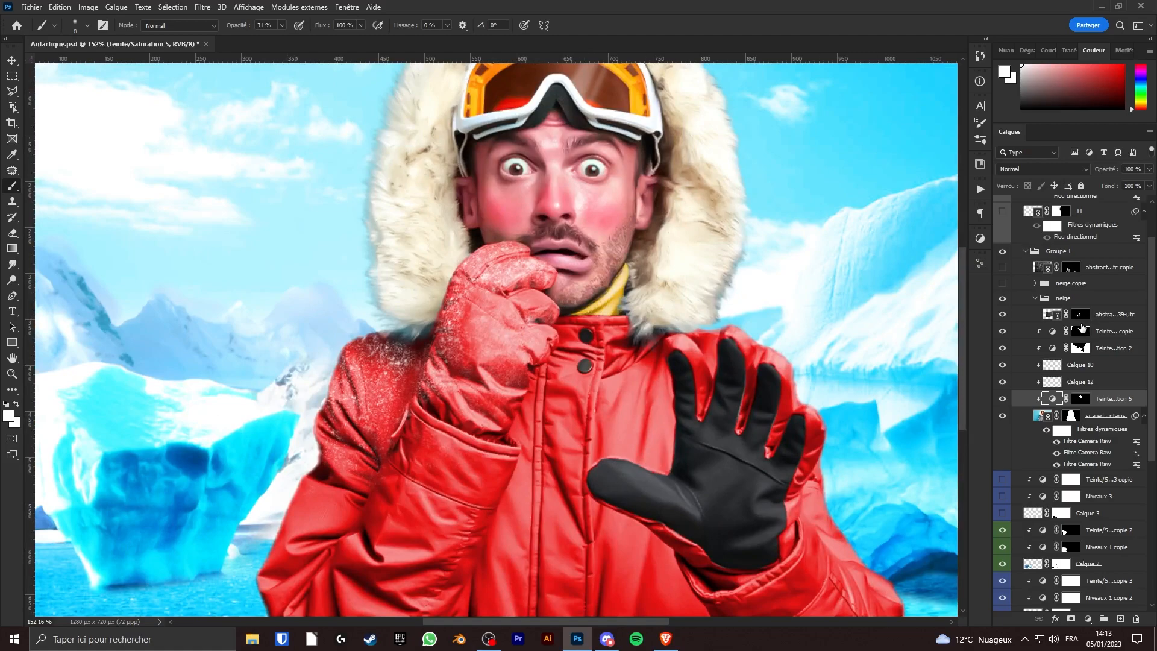
drag(576, 360, 579, 329)
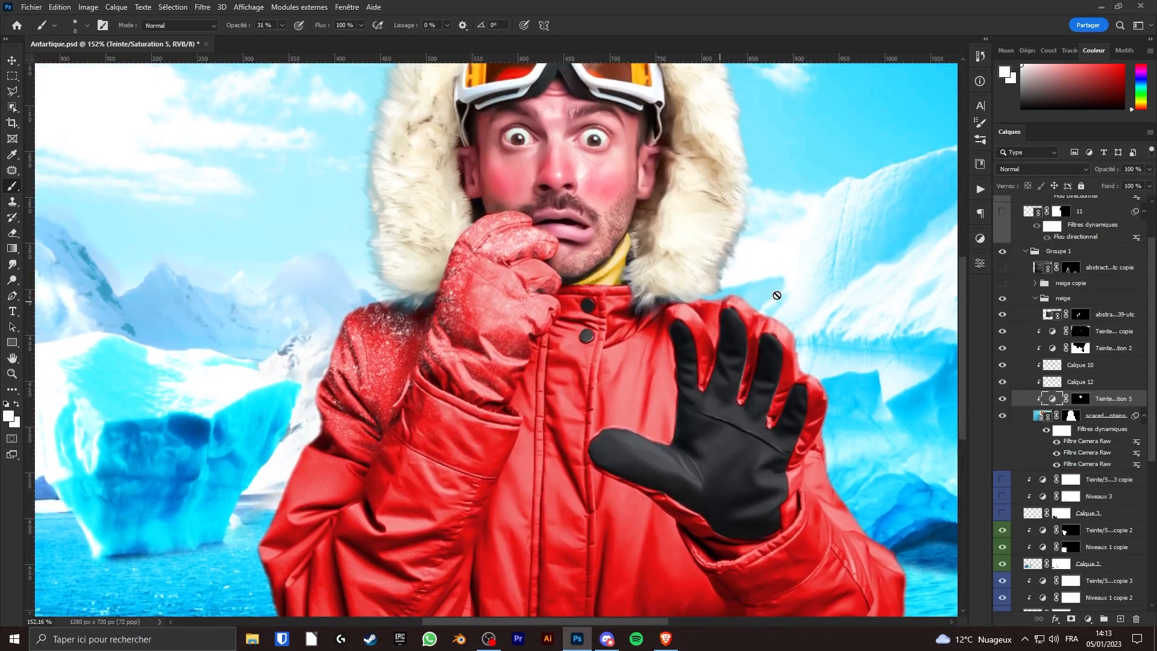
Step: Replace the snow texture layer's mask with a fully black one that hides all of its snow
click(1081, 315)
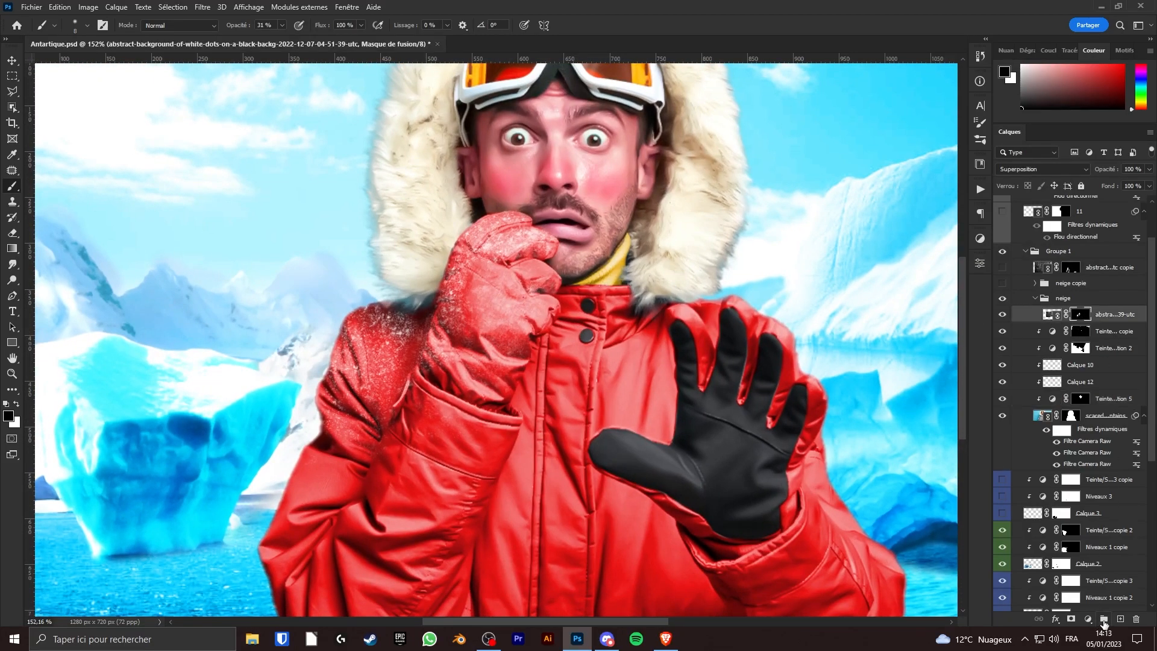
key(ctrl+i)
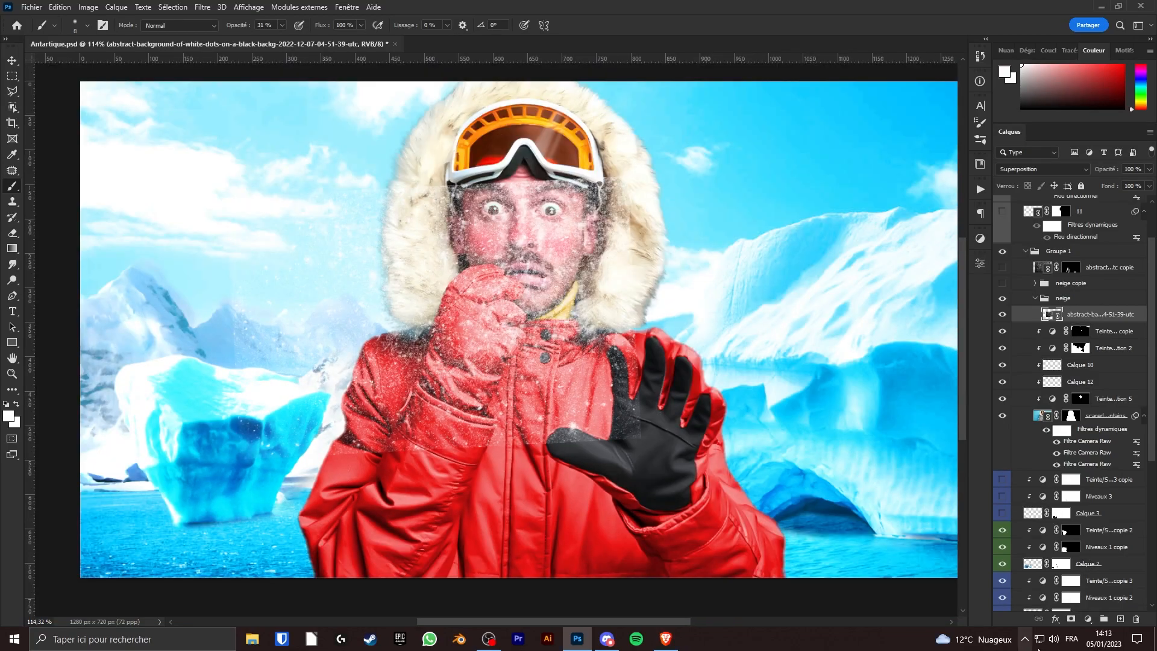
click(1068, 618)
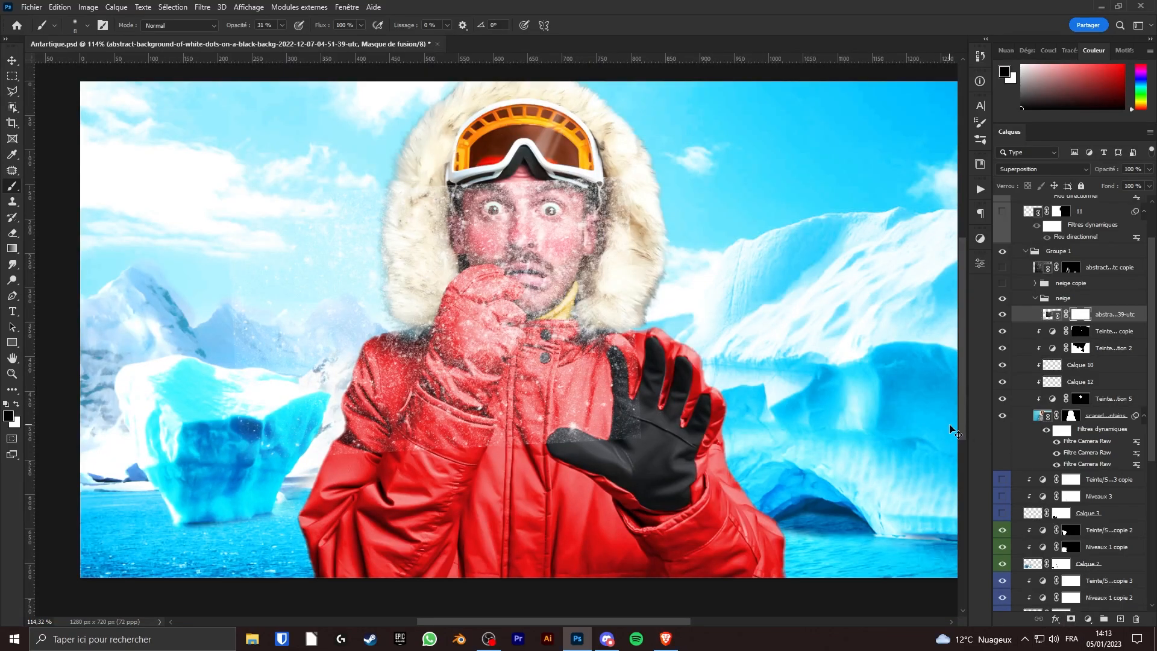
key(ctrl+i)
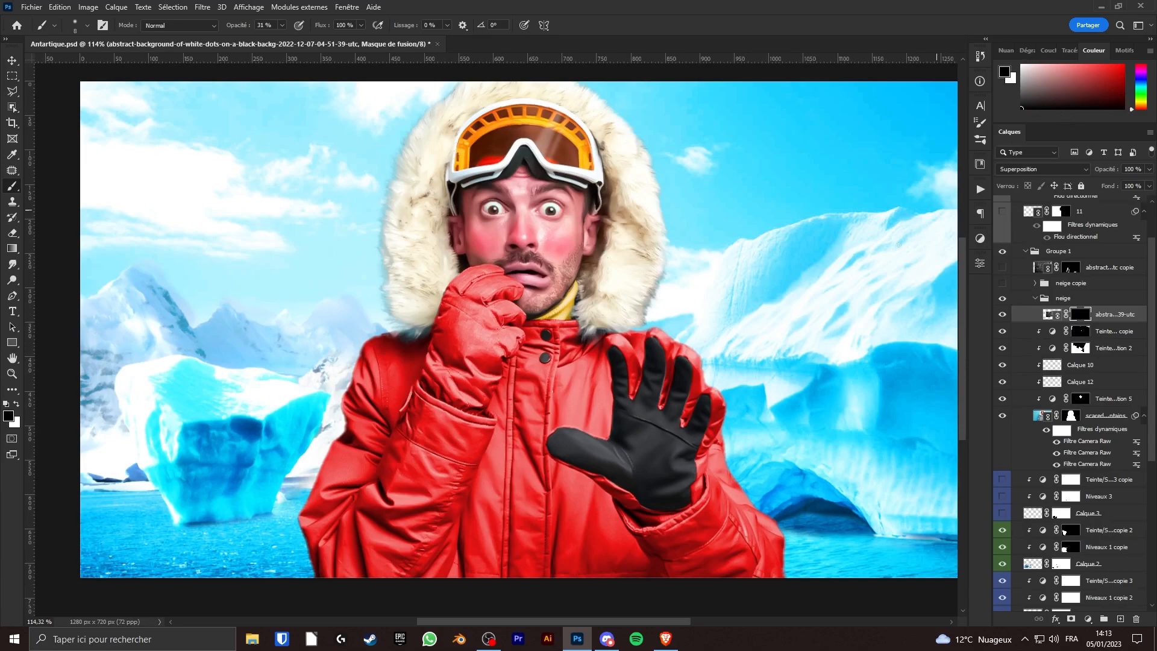
Step: Paint white on the snow layer's mask over the raised red glove and shoulder to reveal snow there
drag(1093, 122, 1093, 161)
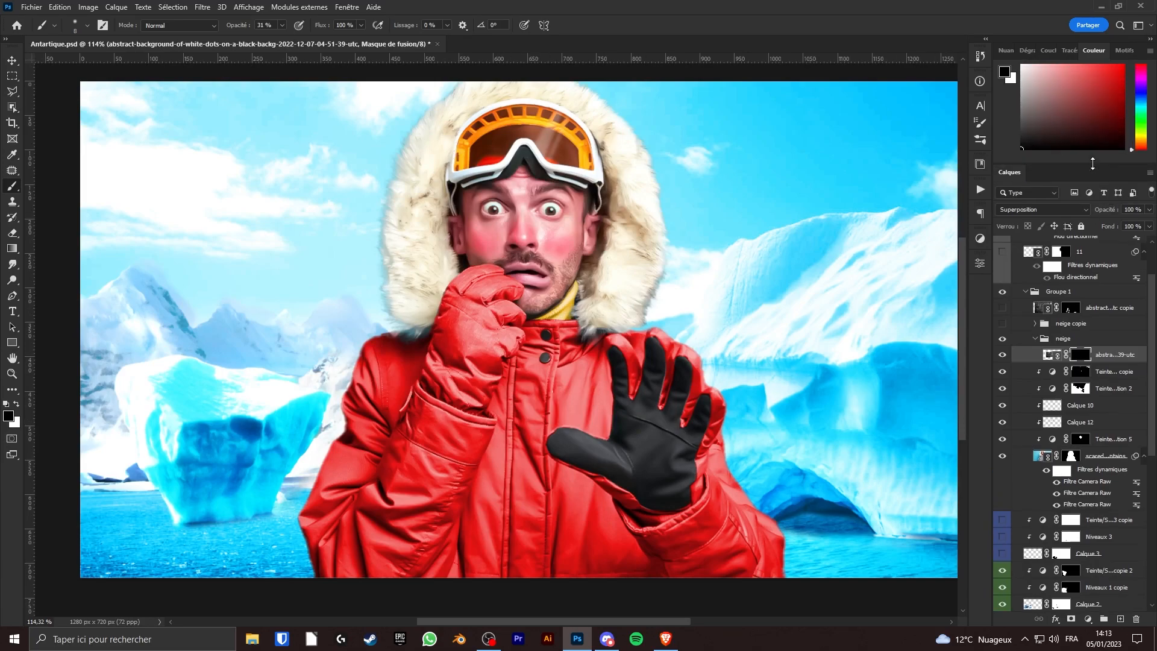
key(x)
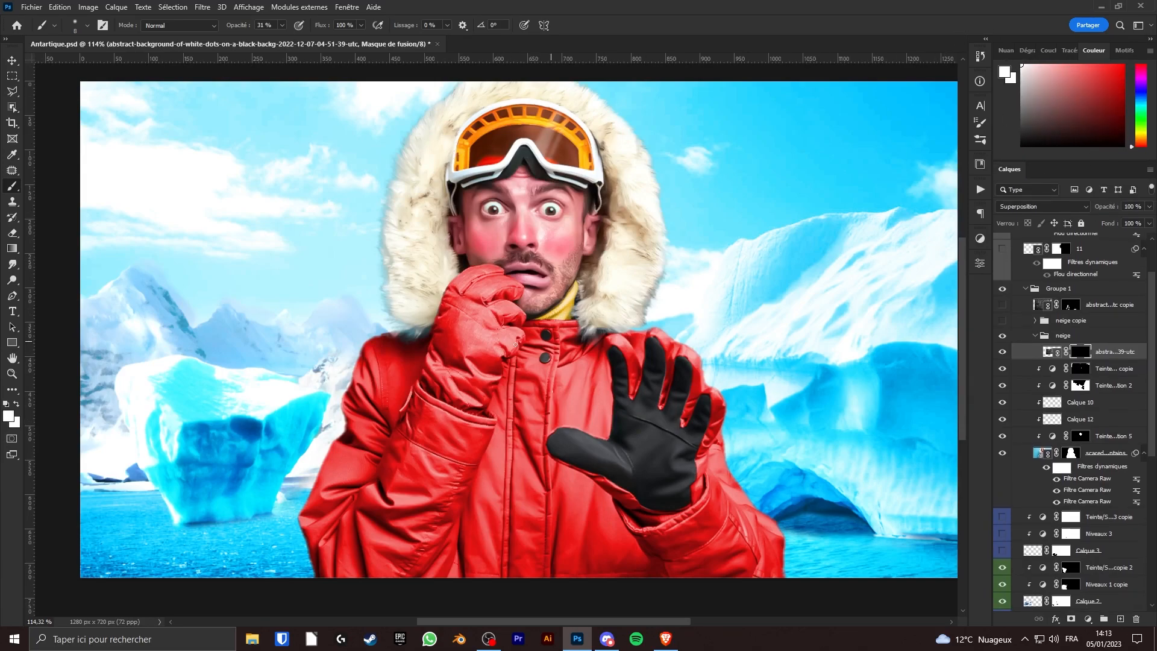
mouse_move(467, 280)
mouse_down()
mouse_move(470, 292)
mouse_move(440, 301)
mouse_move(421, 353)
mouse_move(416, 326)
mouse_up()
scroll(474, 286, up, 6)
key(Return)
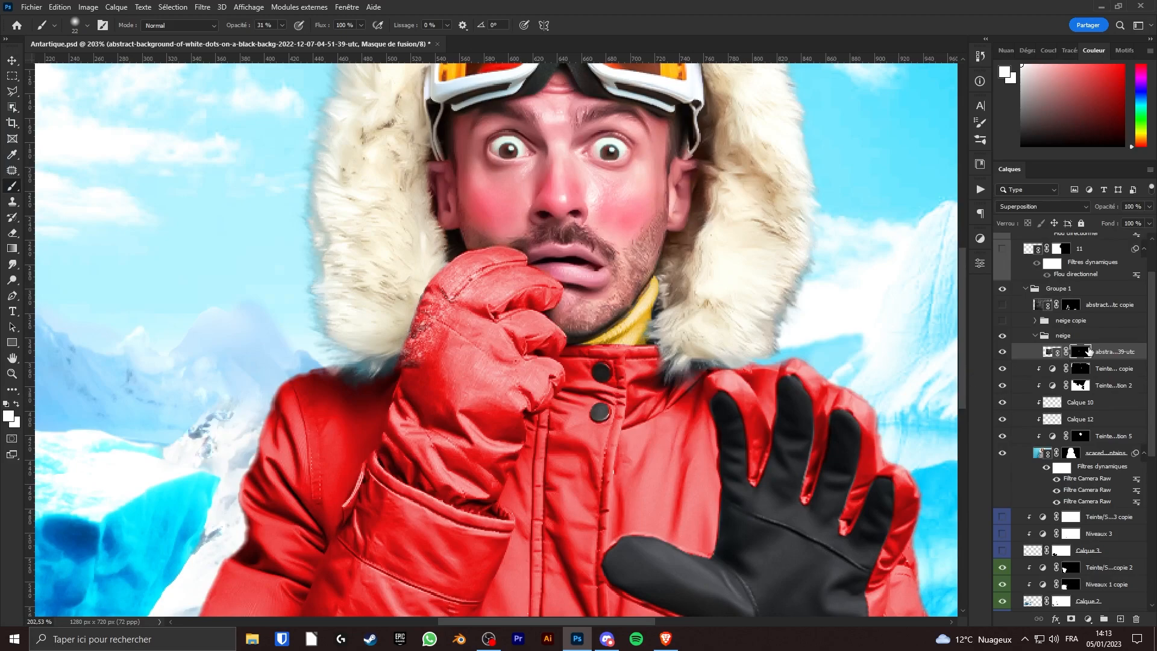
mouse_move(410, 376)
mouse_down()
mouse_move(336, 396)
mouse_move(337, 386)
mouse_up()
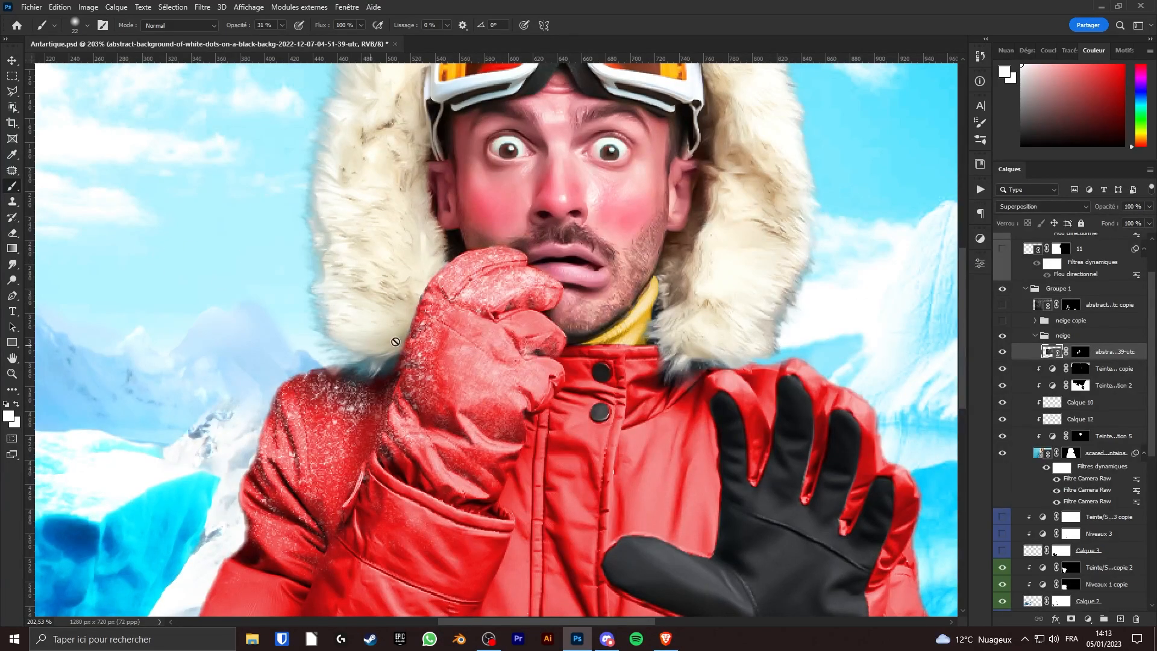
Step: Show the other snow texture layers of the neige copie group across the jacket and black glove
scroll(448, 335, down, 6)
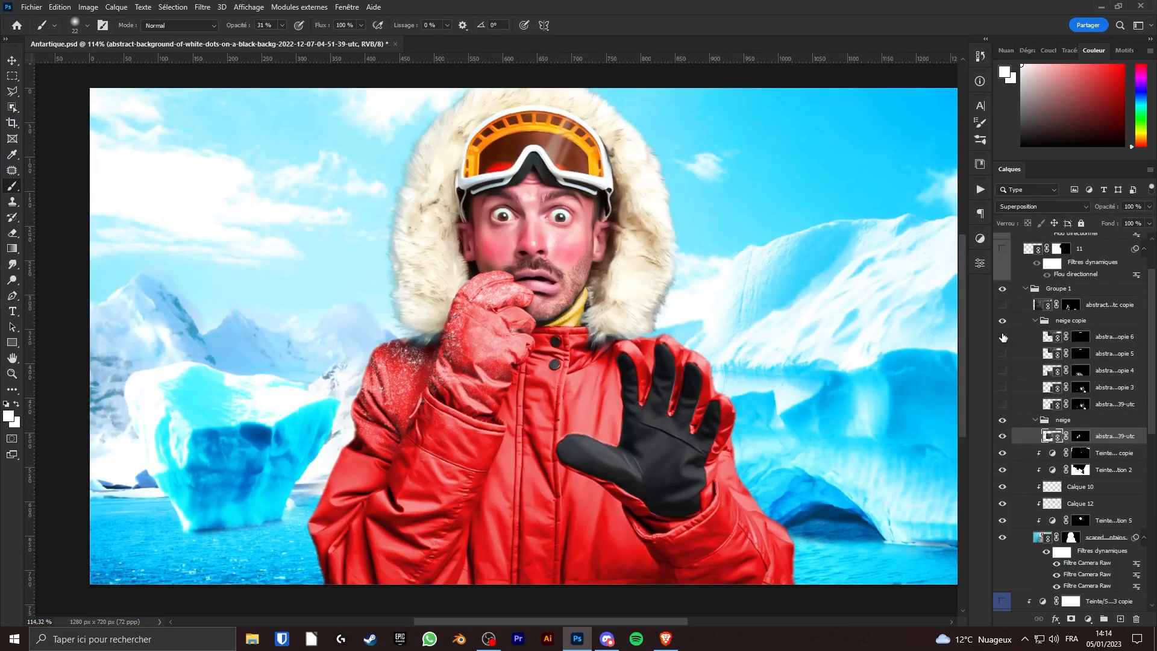
click(1003, 336)
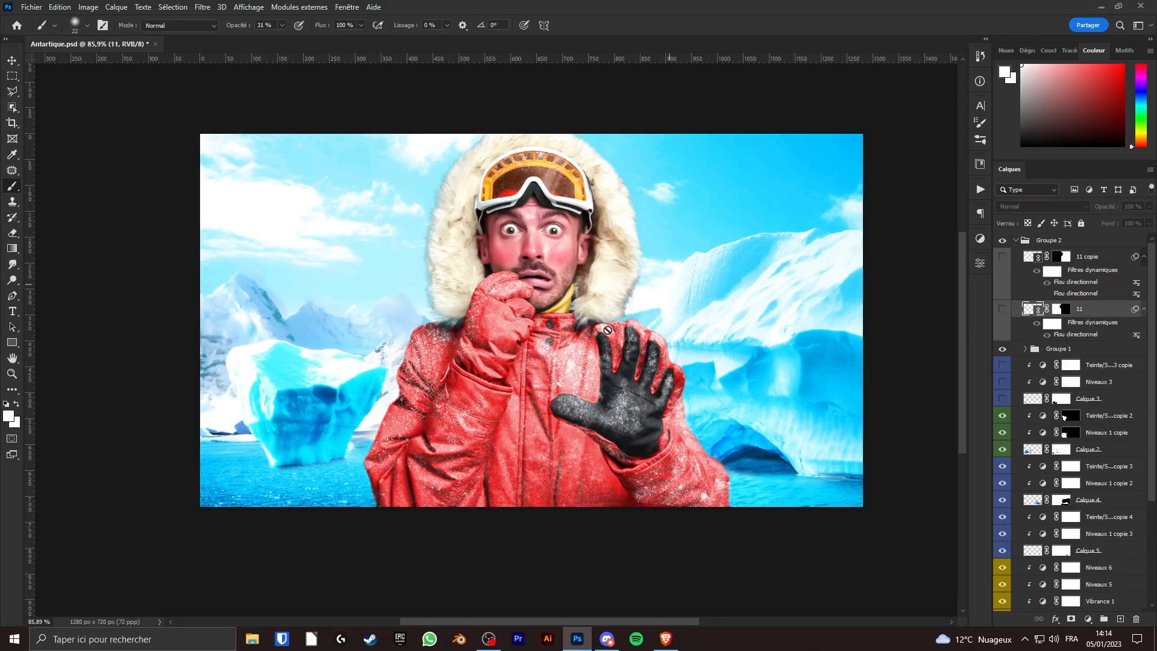
Step: Show falling-snow layer 11 without its mask and toggle its Flou directionnel filter to compare the flakes
click(1002, 311)
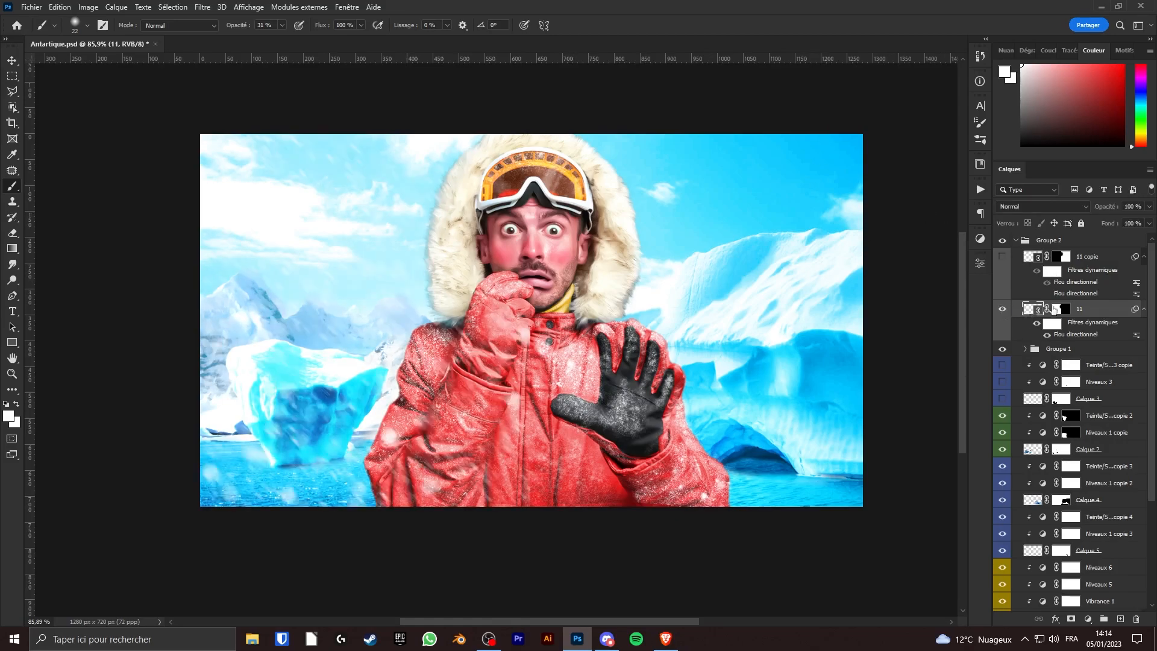
drag(612, 327, 619, 326)
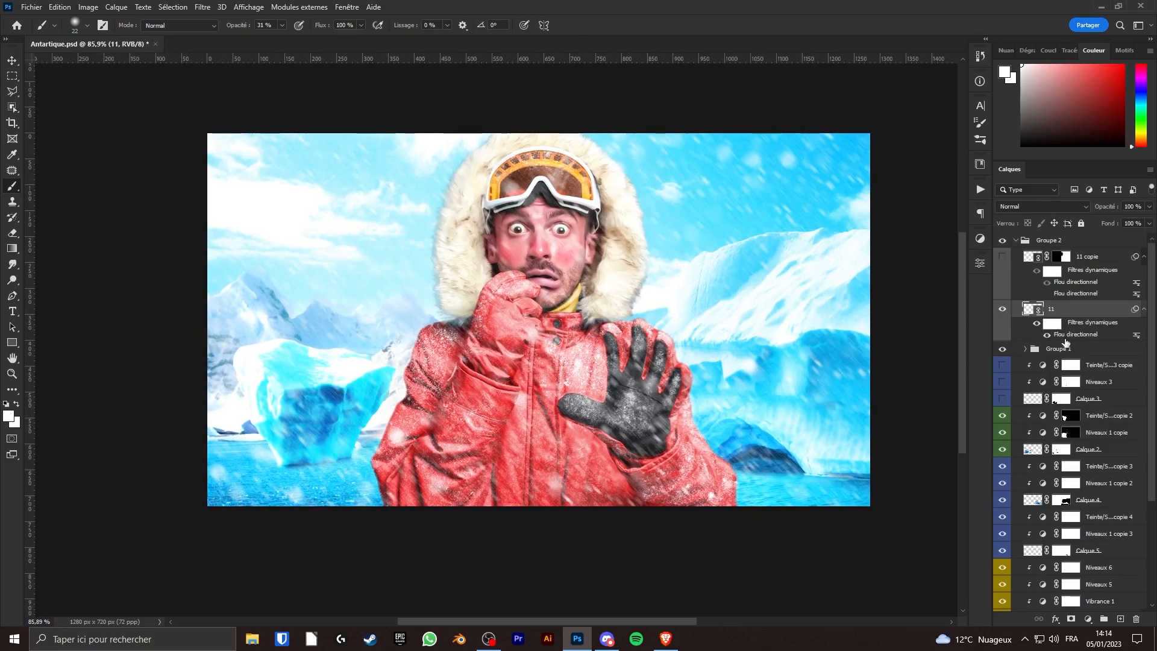
click(1047, 335)
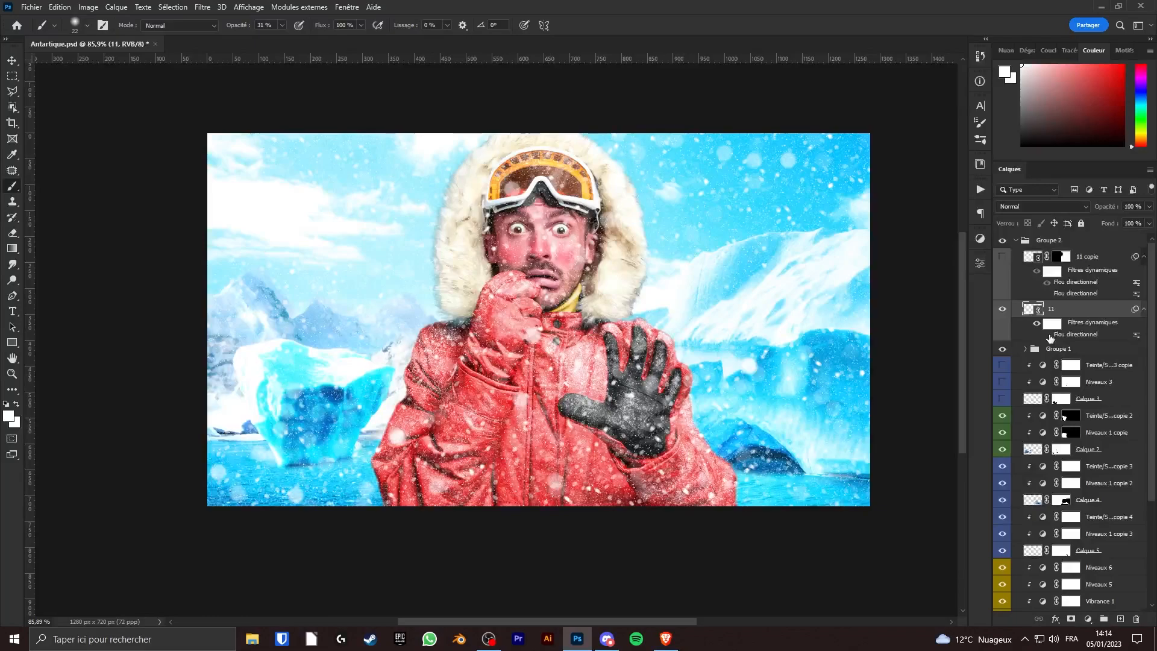
scroll(707, 218, up, 1)
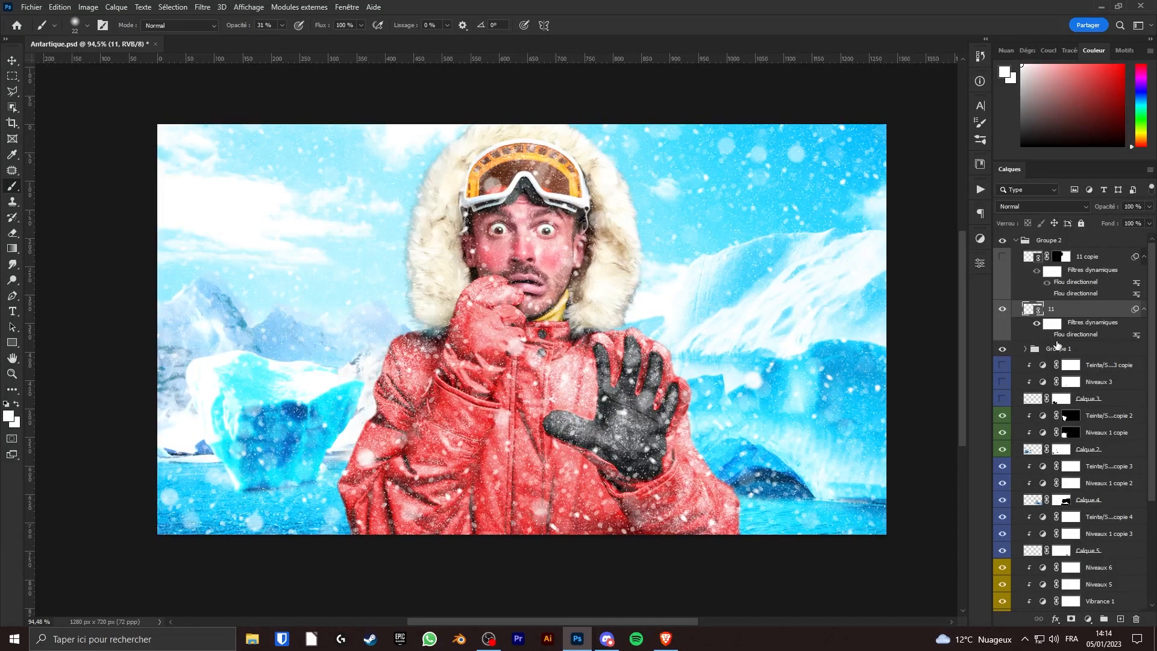
click(1048, 335)
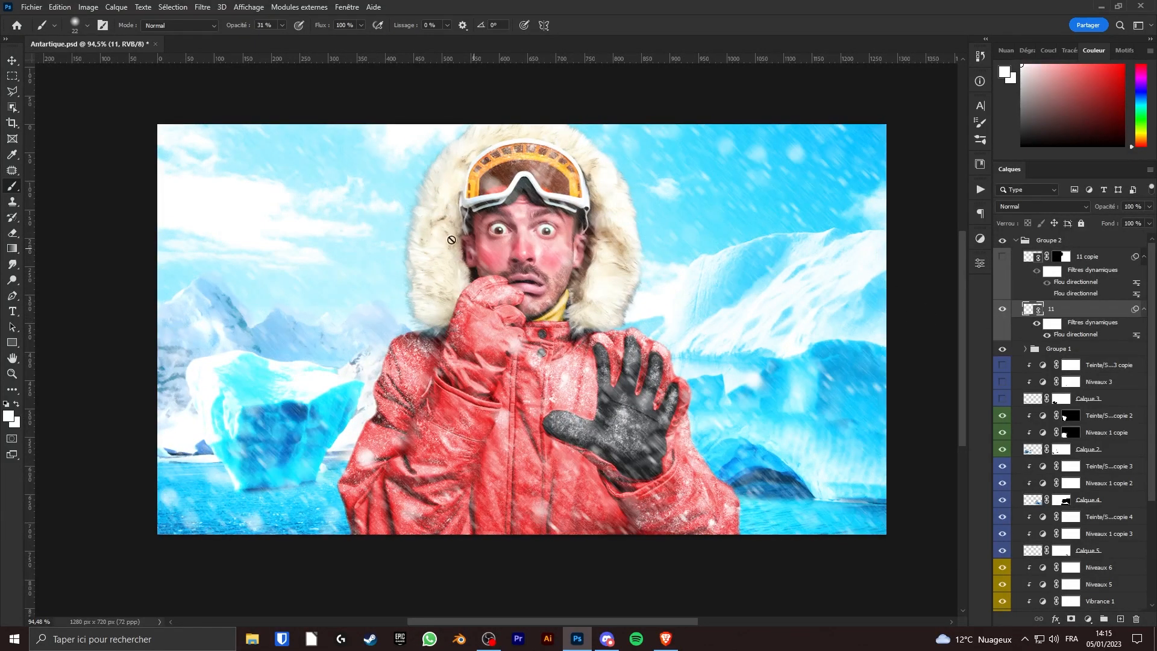
Step: Mask out the right half of layer 11 with a large black brush at 100% opacity, and show the 11 copie snow layer
click(1071, 619)
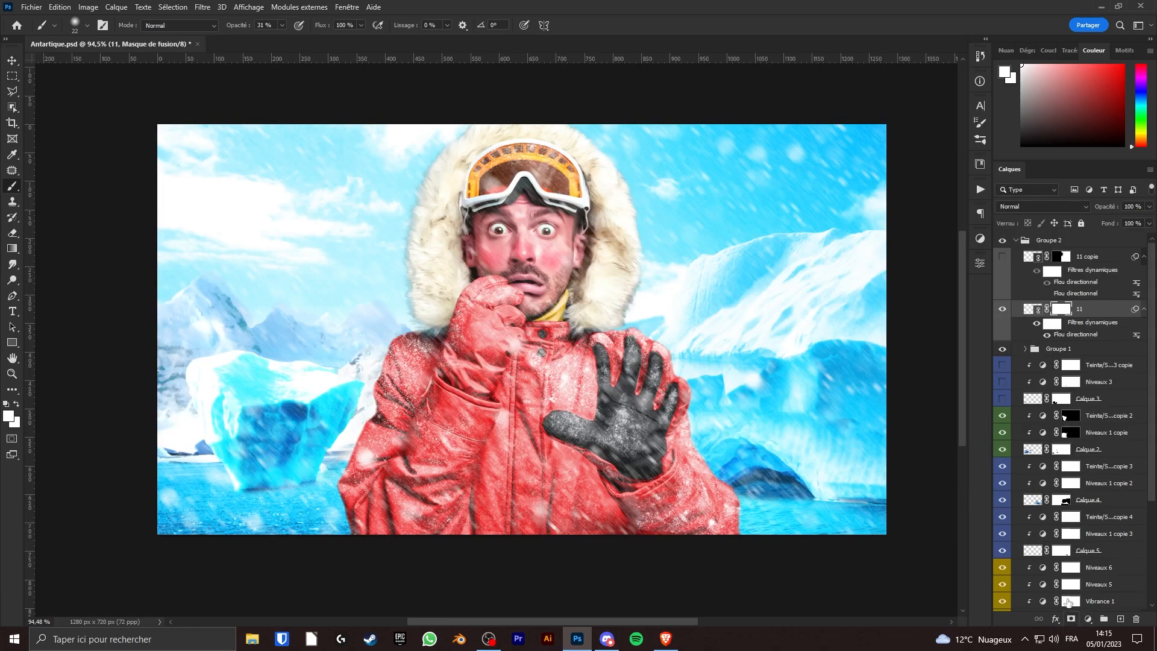
scroll(757, 339, down, 4)
drag(751, 341, 832, 346)
key(0)
key(d)
key(x)
drag(761, 467, 852, 259)
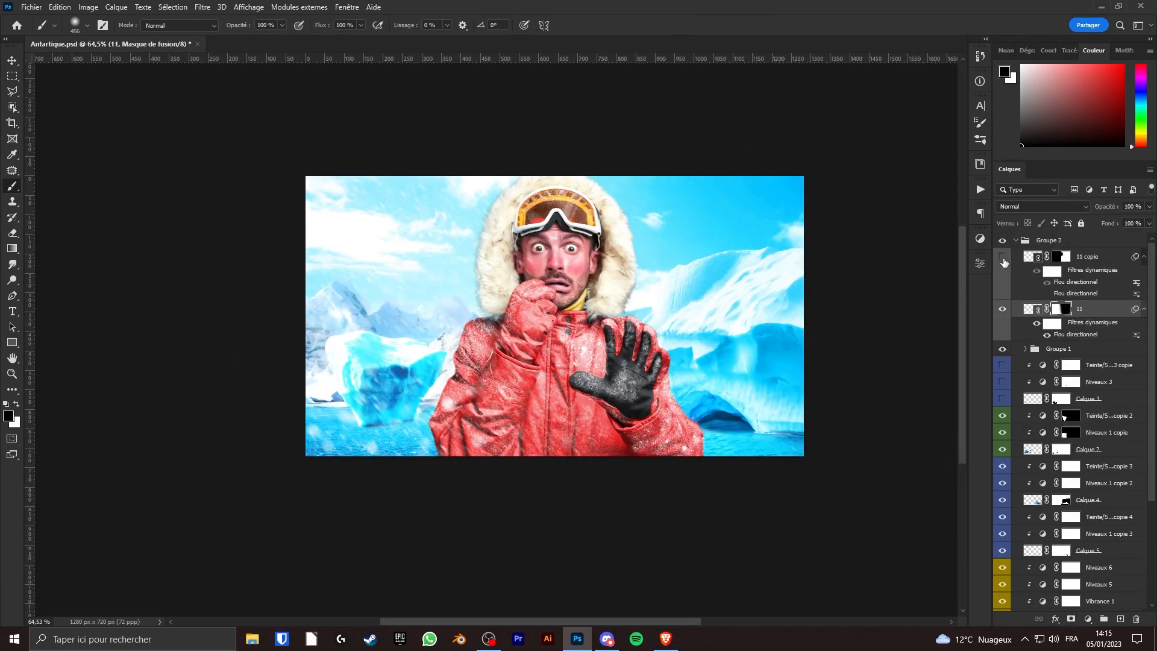
click(1003, 257)
scroll(674, 334, up, 3)
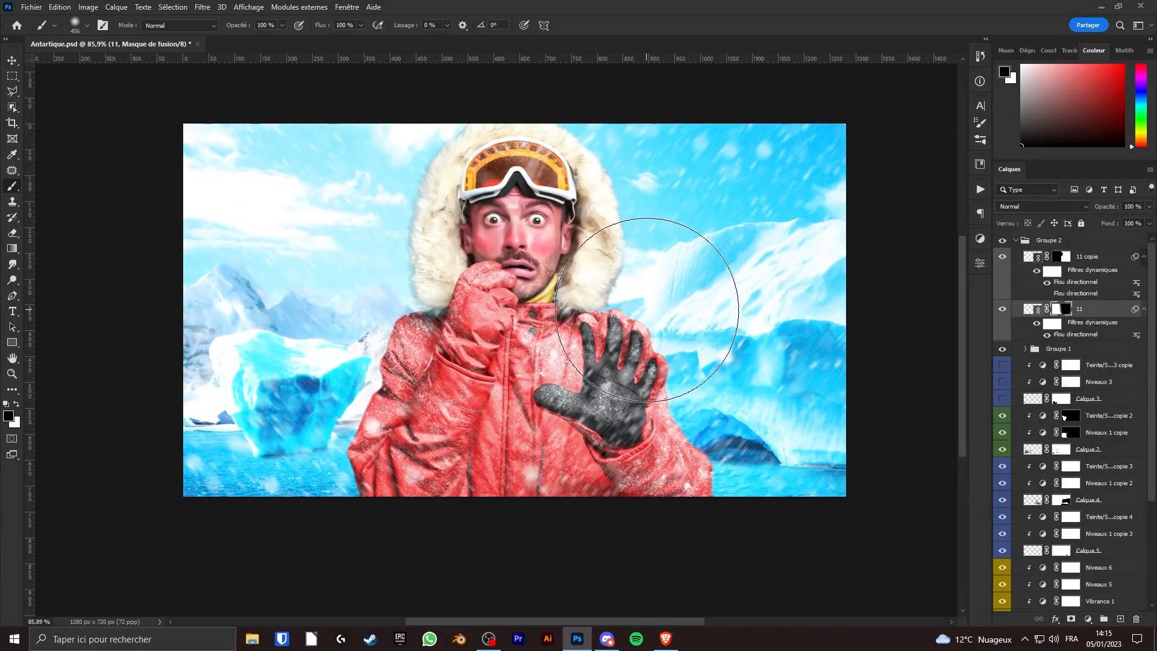
Step: Group Groupe 2 with Calque 1 and its adjustment layers, and make a merged copy of the group
click(1017, 241)
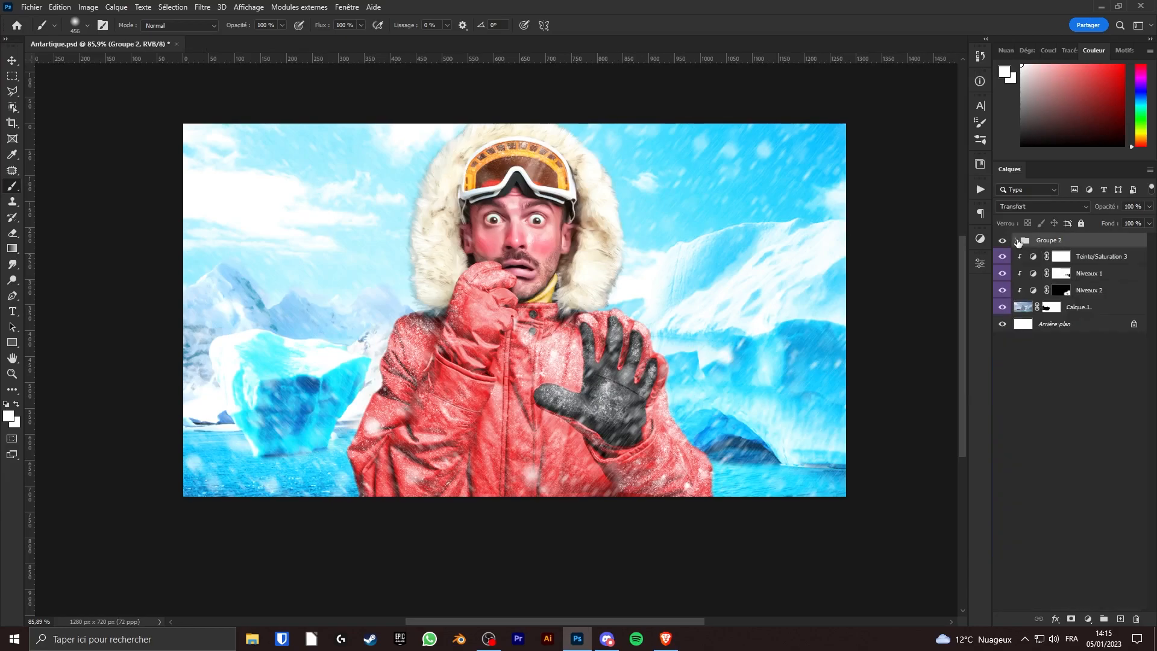
click(1113, 307)
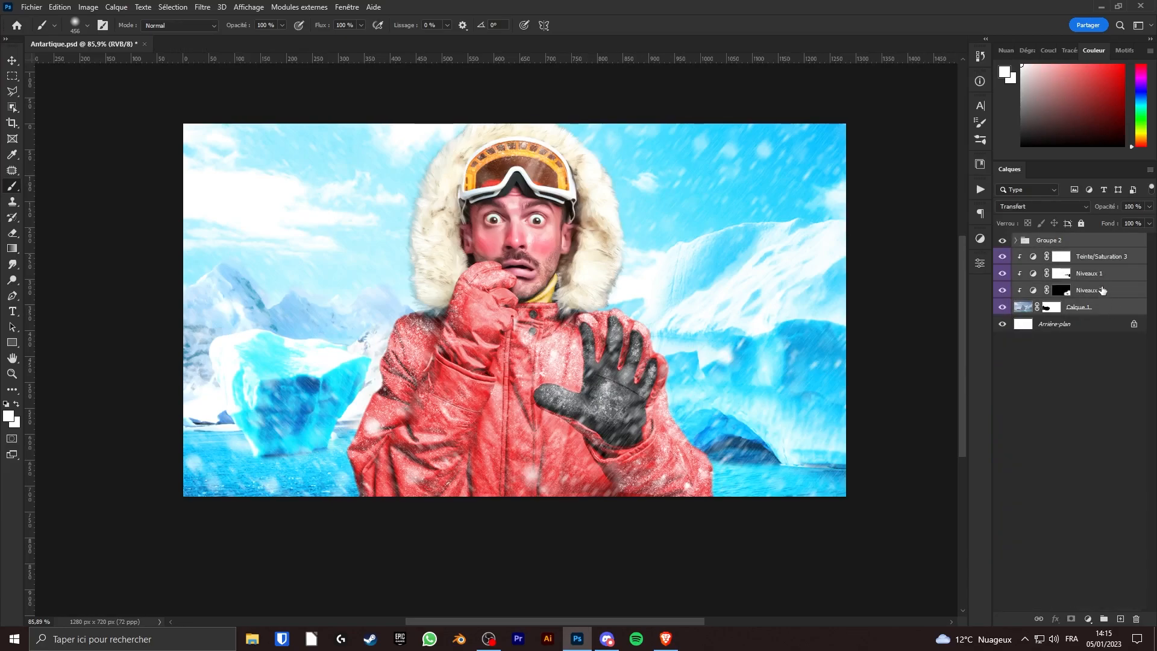
key(ctrl+g)
key(ctrl+j)
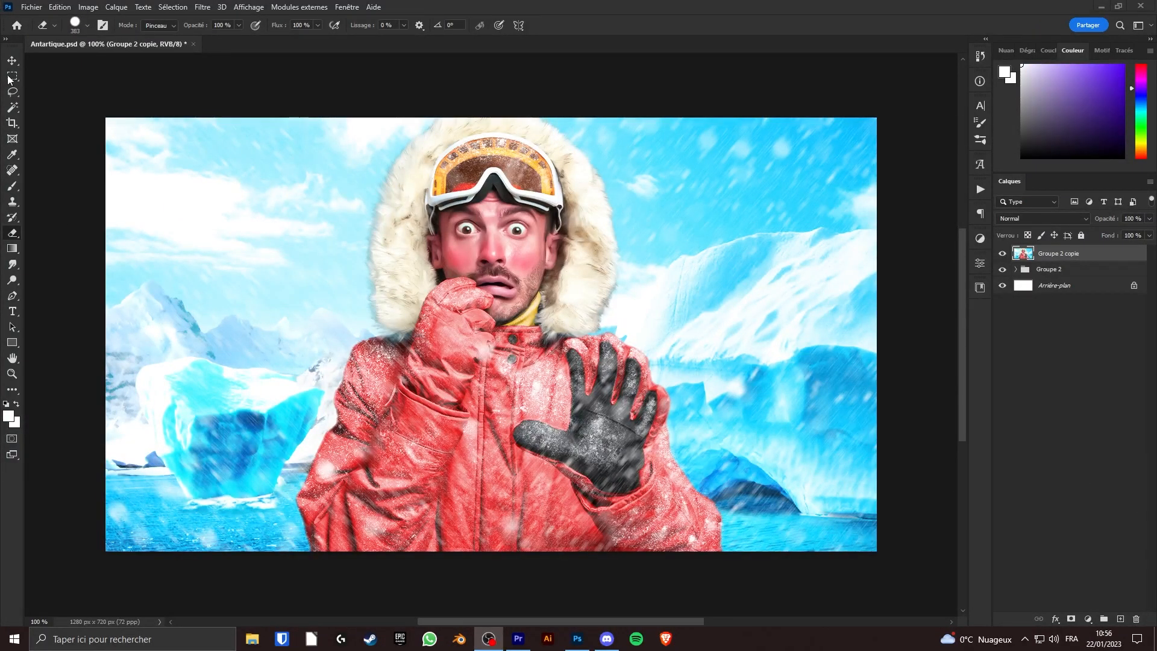
Step: Select the whole canvas and cut the merged picture onto its own layer with Calque par Couper
click(12, 76)
drag(106, 118, 895, 600)
right_click(637, 314)
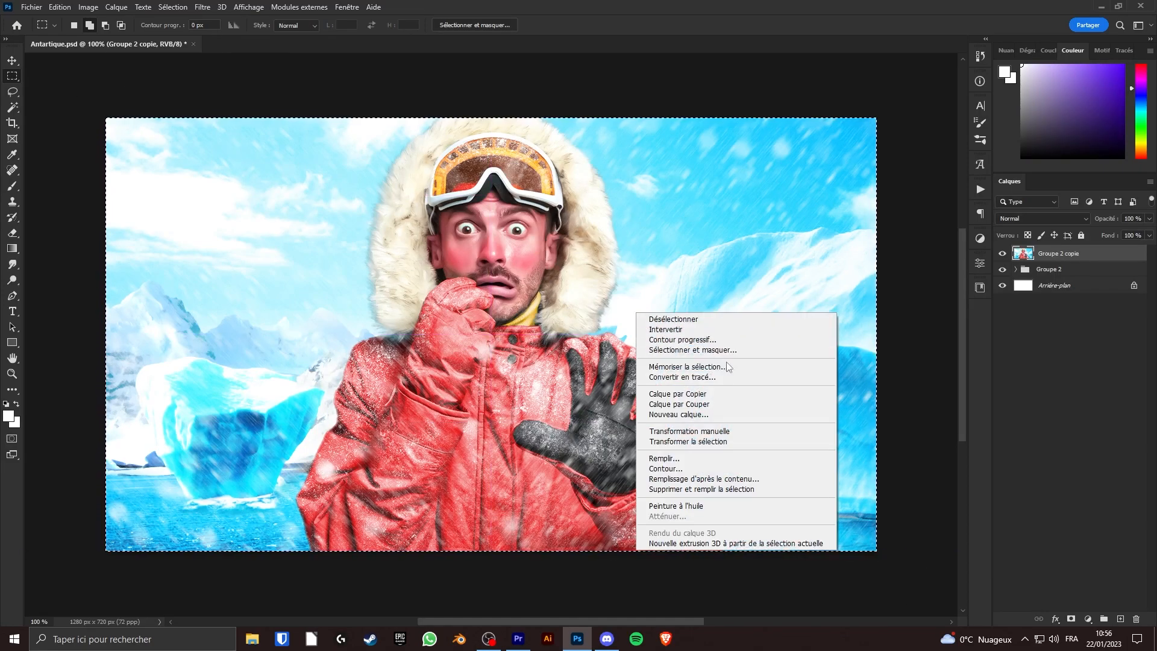
click(724, 404)
Step: Scale down the leftover Groupe 2 copie layer to inspect its off-canvas pieces, and delete that layer
click(1082, 270)
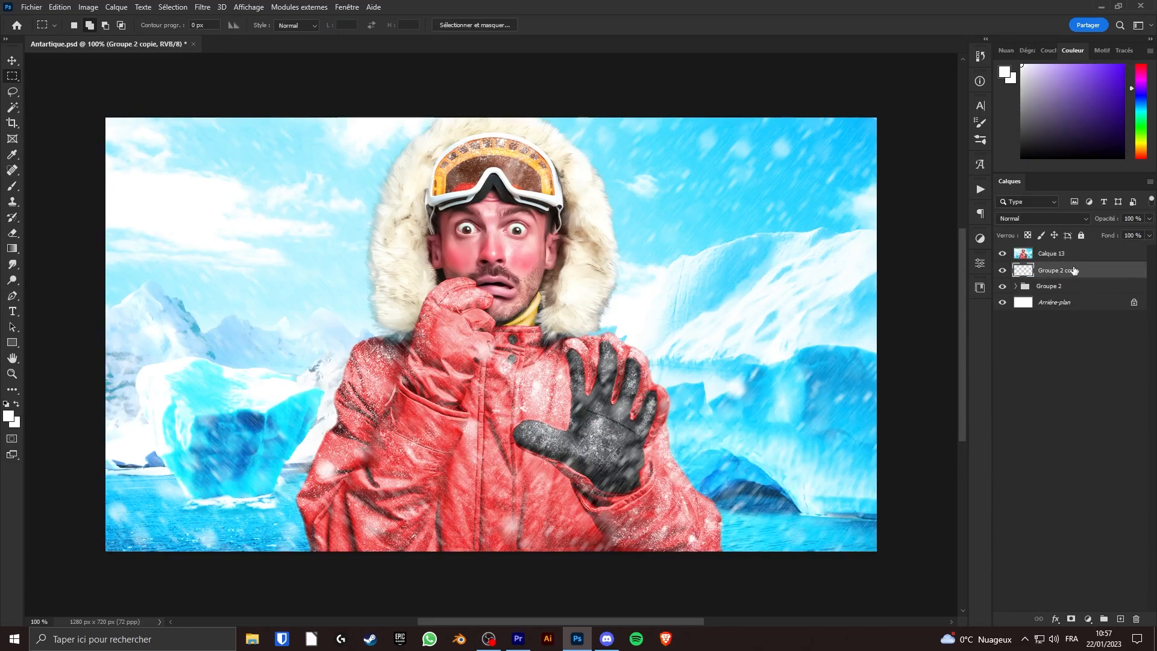
key(ctrl+t)
drag(766, 367, 553, 176)
key(Return)
click(1001, 253)
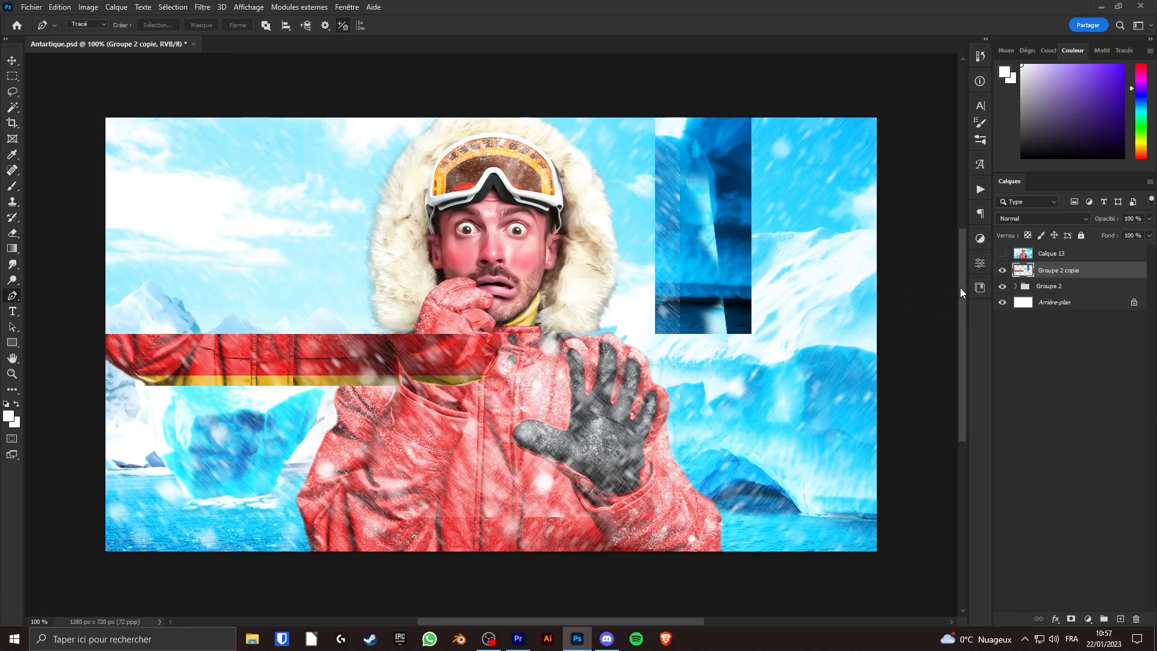
key(Delete)
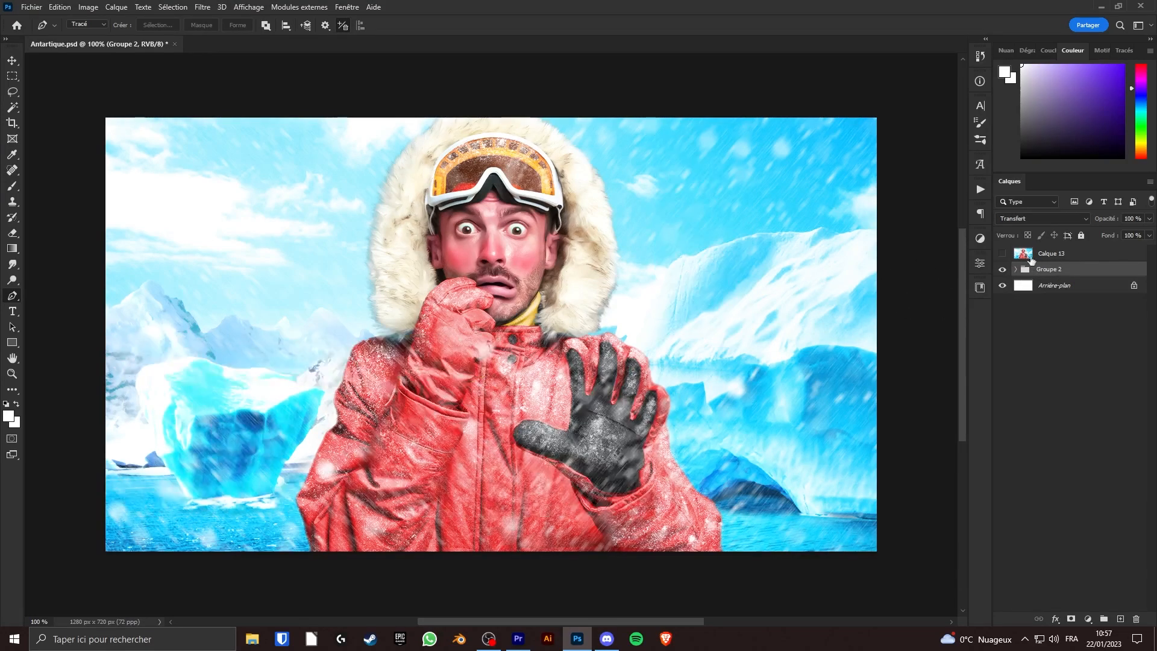
click(1002, 253)
click(1081, 252)
key(Delete)
key(ctrl+z)
key(ctrl+z)
key(ctrl+z)
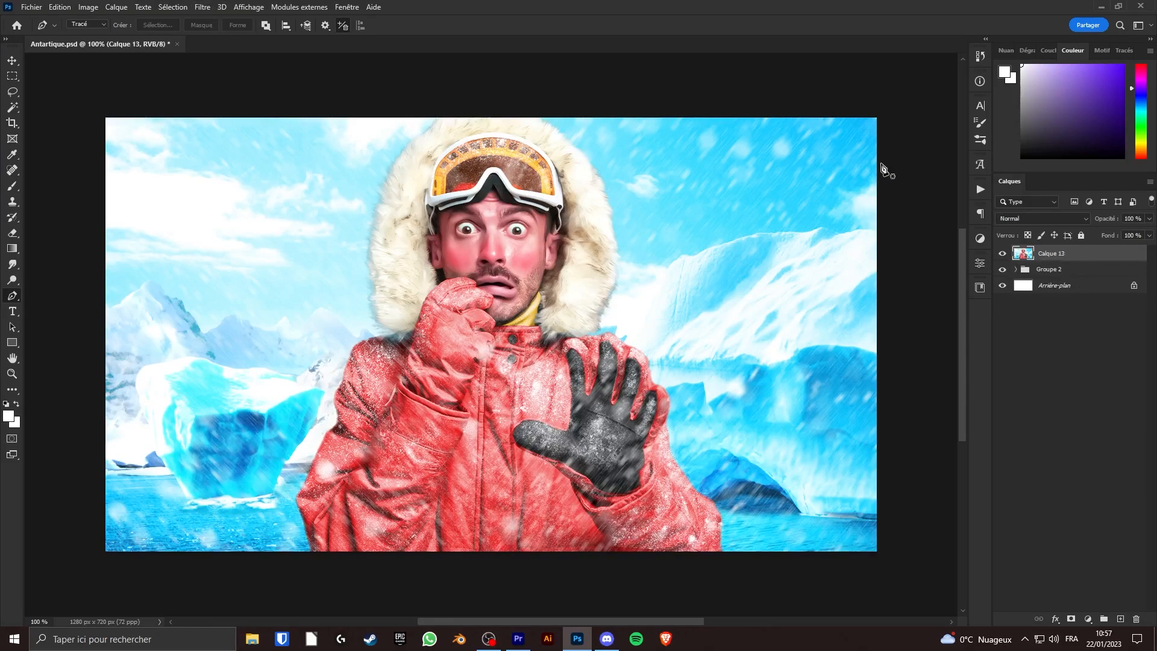
Step: Check which filters are available for Groupe 2 while Calque 13 is hidden
click(202, 7)
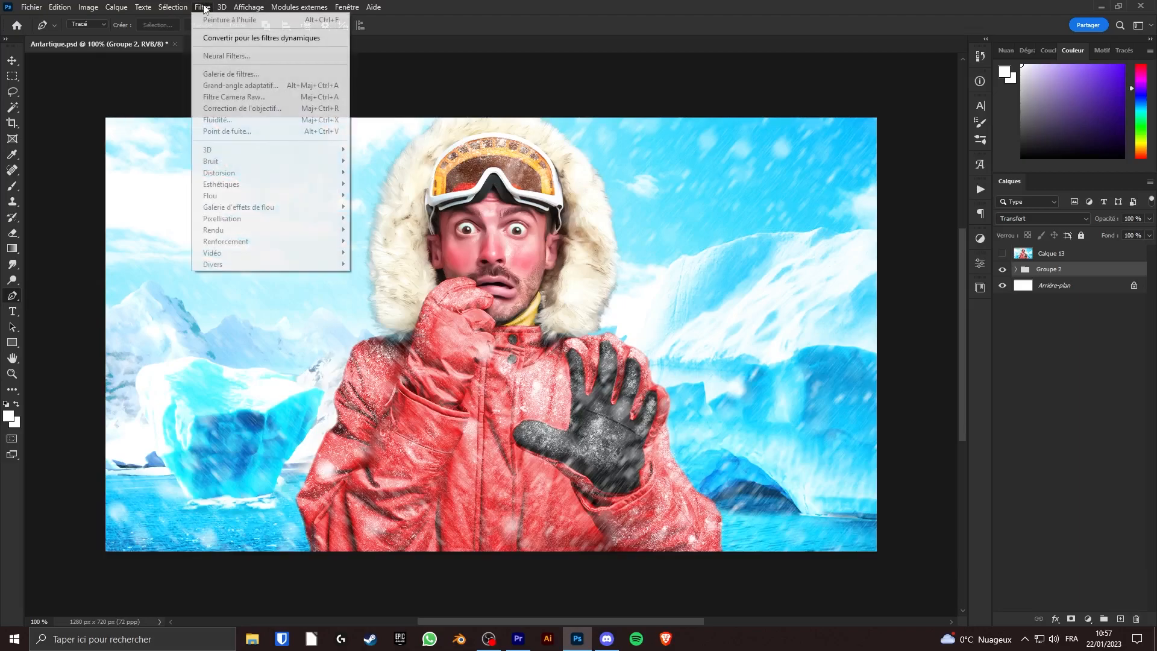
click(1095, 275)
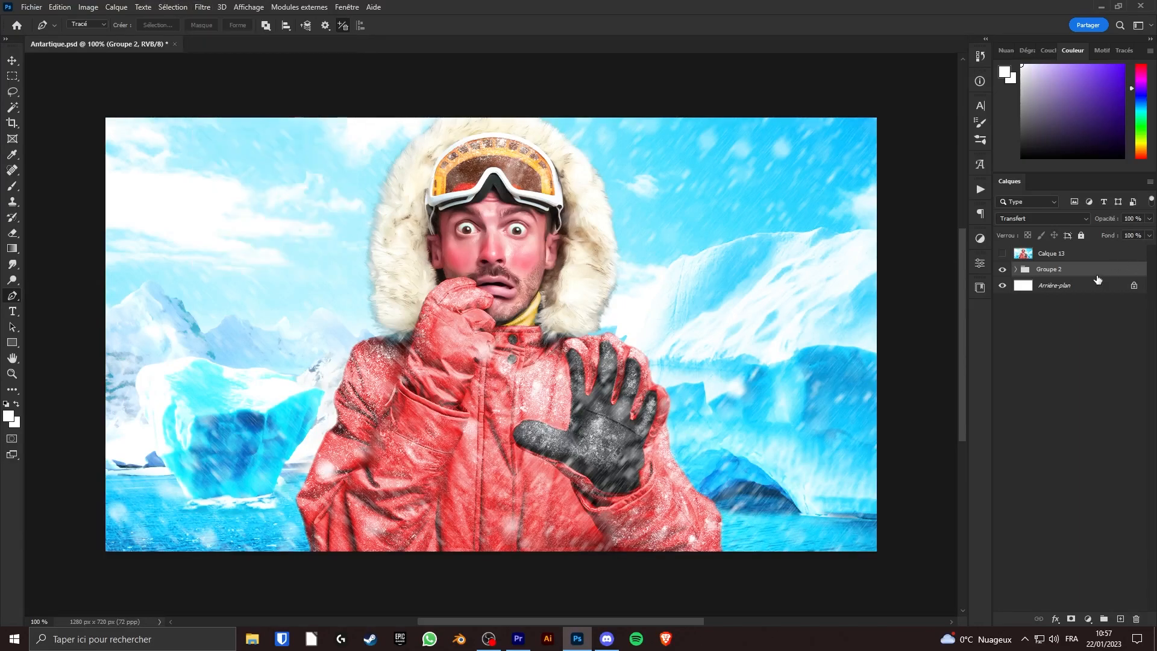
Step: Show Calque 13, duplicate it with the copy hidden, and open the Camera Raw filter on Calque 13
click(1002, 255)
click(1108, 260)
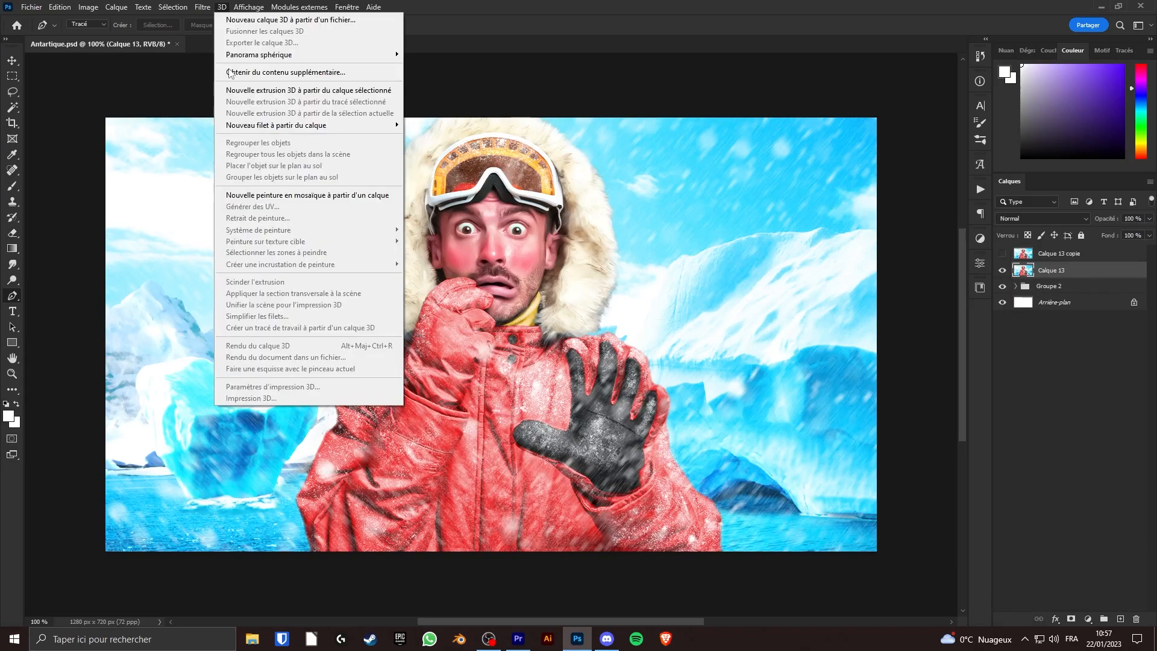
click(225, 97)
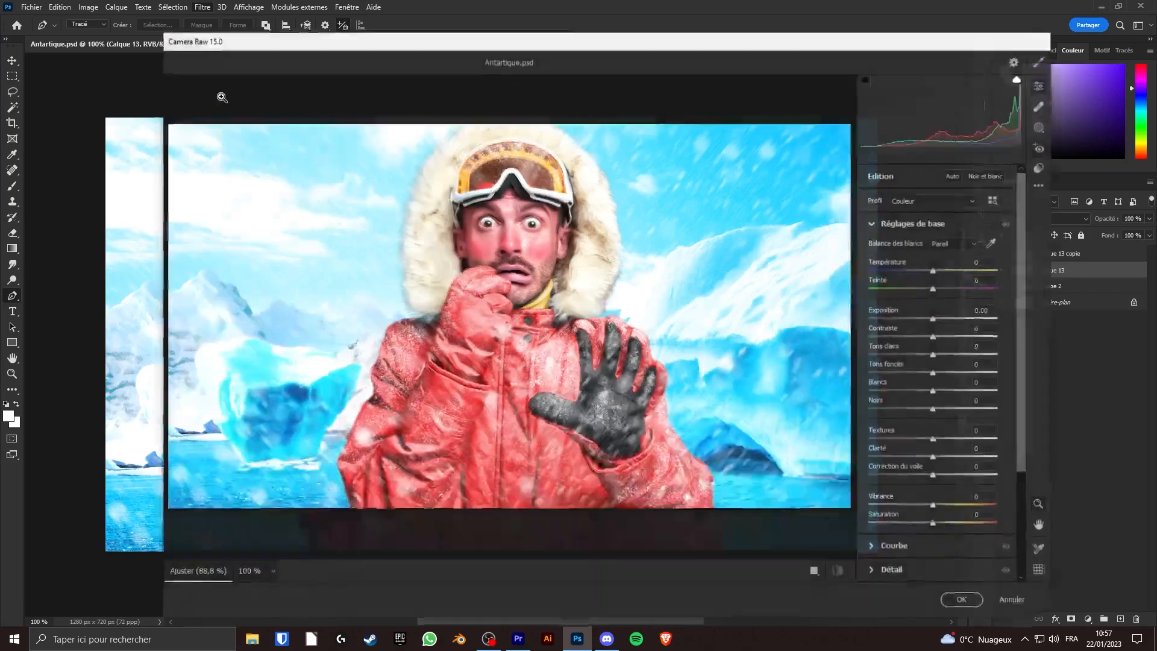
scroll(589, 351, down, 2)
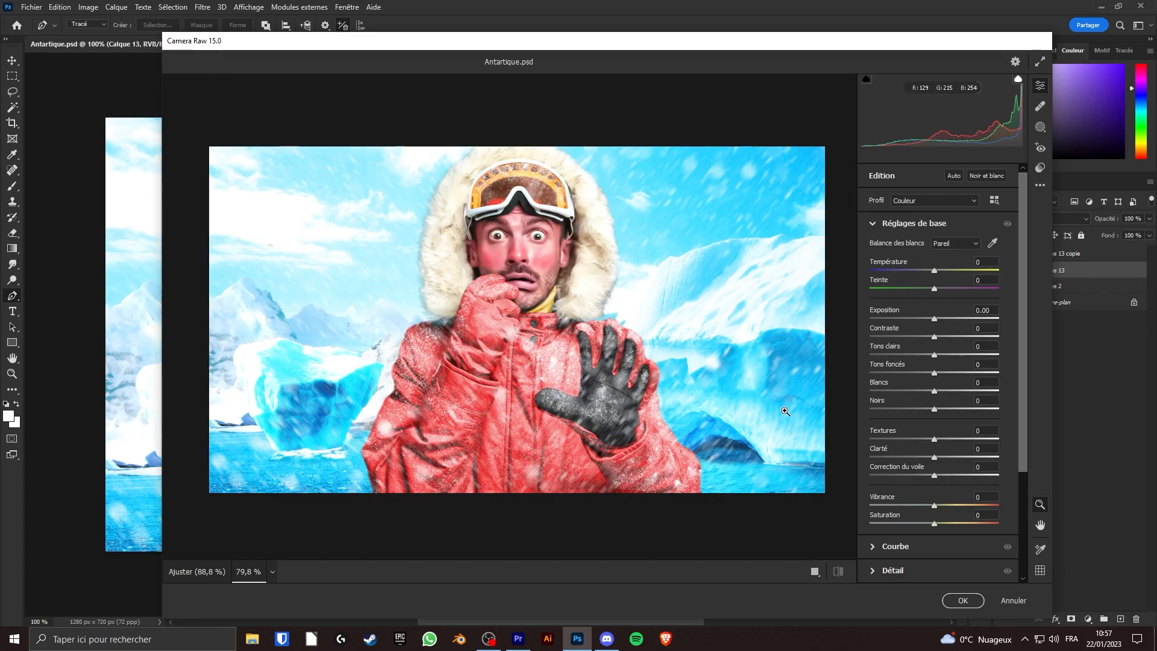
Step: Set Camera Raw's Vibrance to +61, Contraste and Tons clairs to +29, Tons foncés to +20, and reset Blancs to 0
drag(936, 506, 972, 506)
drag(935, 337, 950, 358)
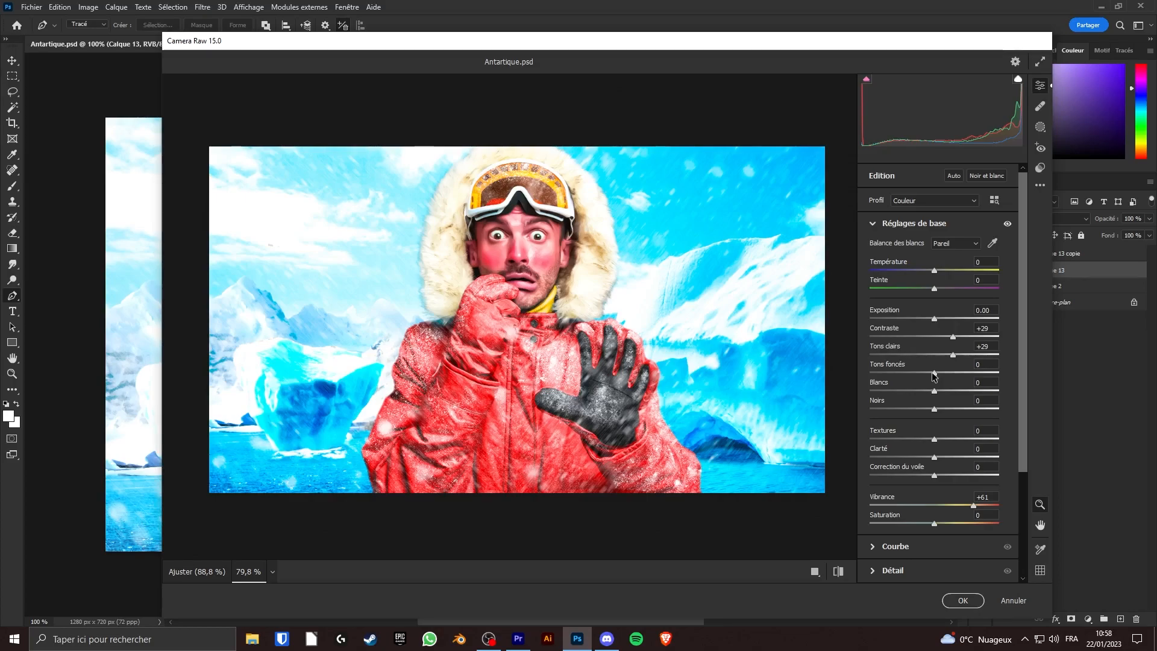
mouse_move(934, 376)
mouse_down()
mouse_move(898, 376)
mouse_move(947, 376)
mouse_up()
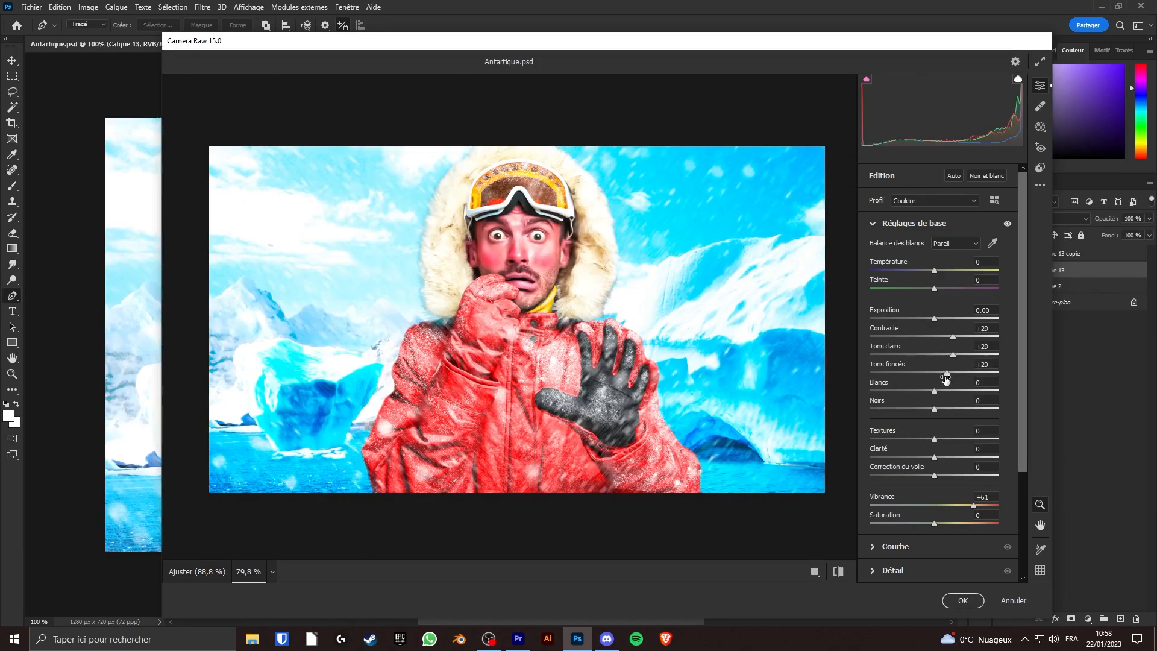
drag(947, 374, 956, 394)
click(989, 381)
text(0)
click(884, 224)
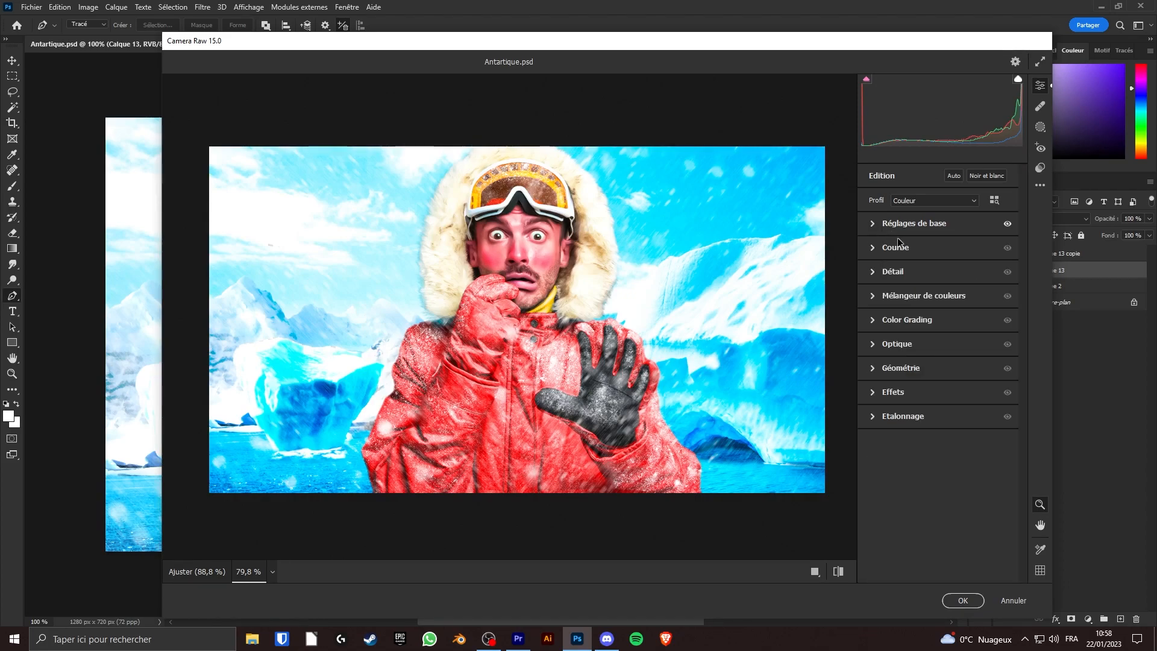
Step: Add moderate sharpening with the Netteté setting under Détail, and apply the Camera Raw filter to Calque 13
click(879, 275)
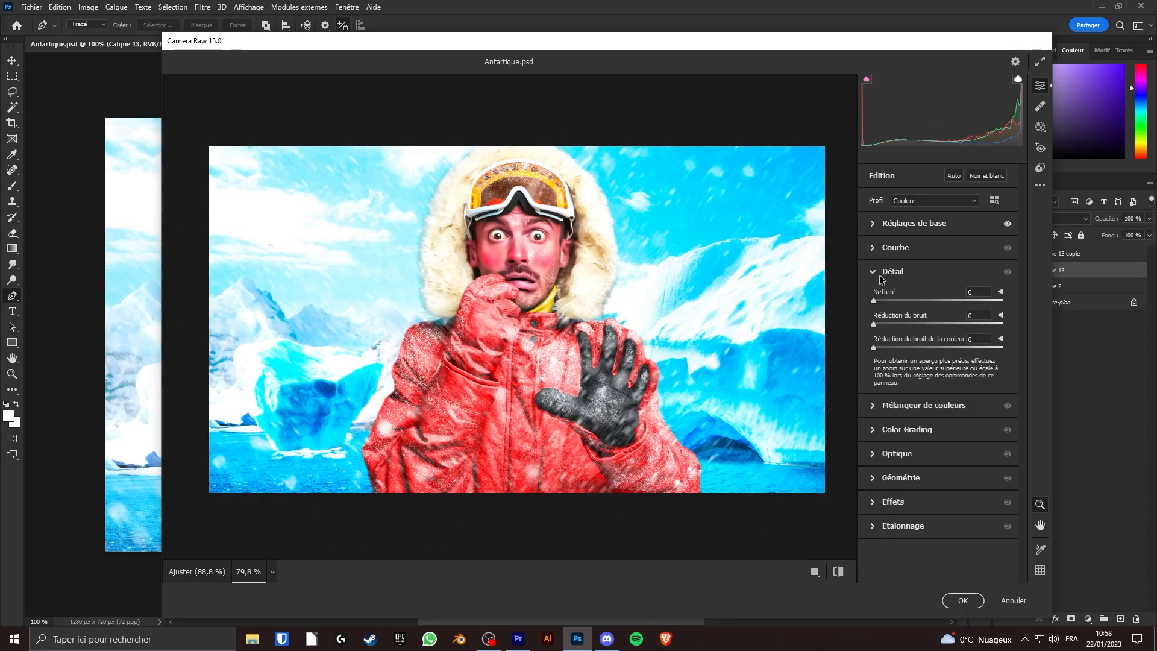
drag(912, 300, 1060, 341)
mouse_move(907, 300)
mouse_down()
mouse_move(873, 298)
mouse_move(893, 302)
mouse_up()
click(962, 600)
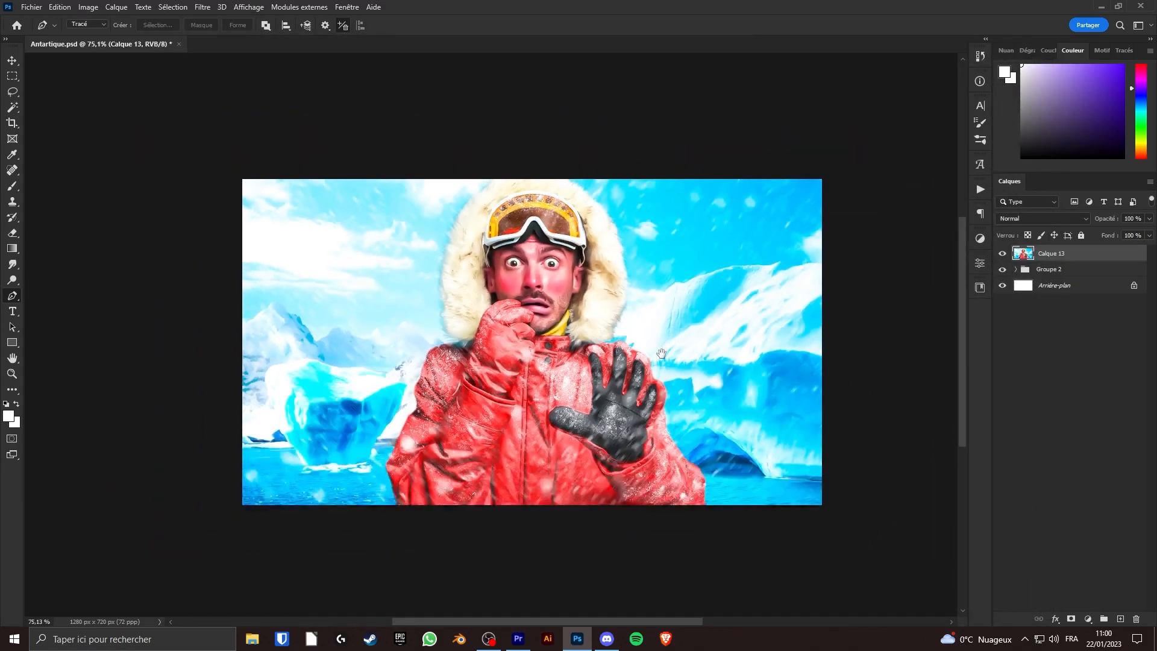
mouse_move(662, 354)
mouse_down()
mouse_move(646, 345)
mouse_move(664, 335)
mouse_up()
scroll(604, 332, up, 3)
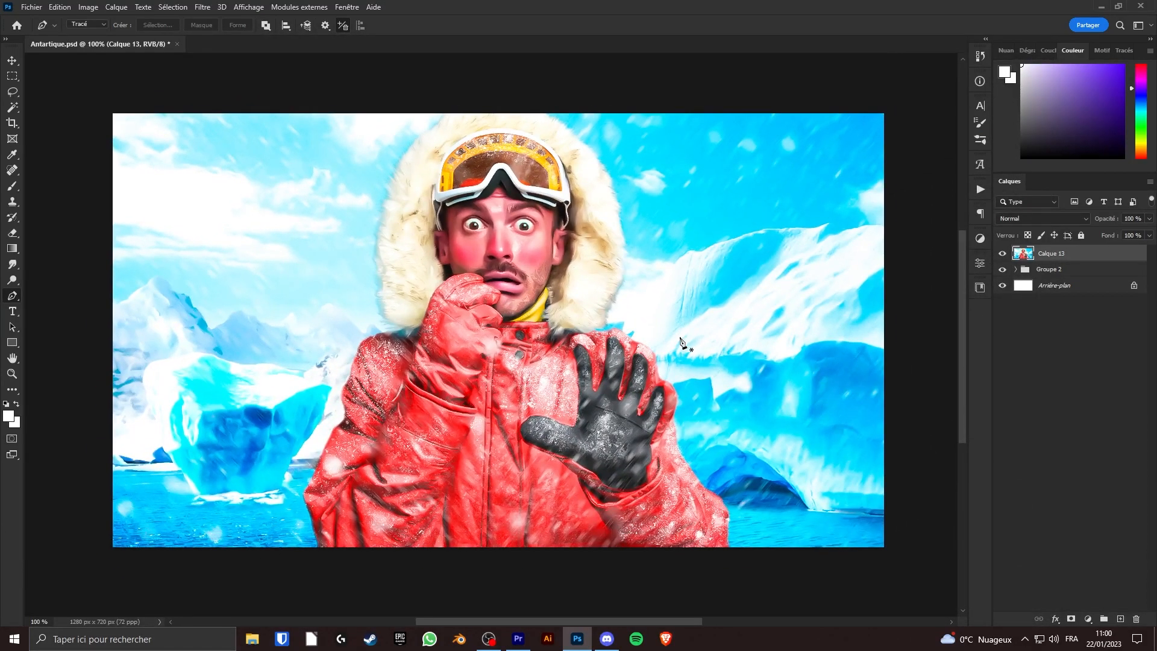